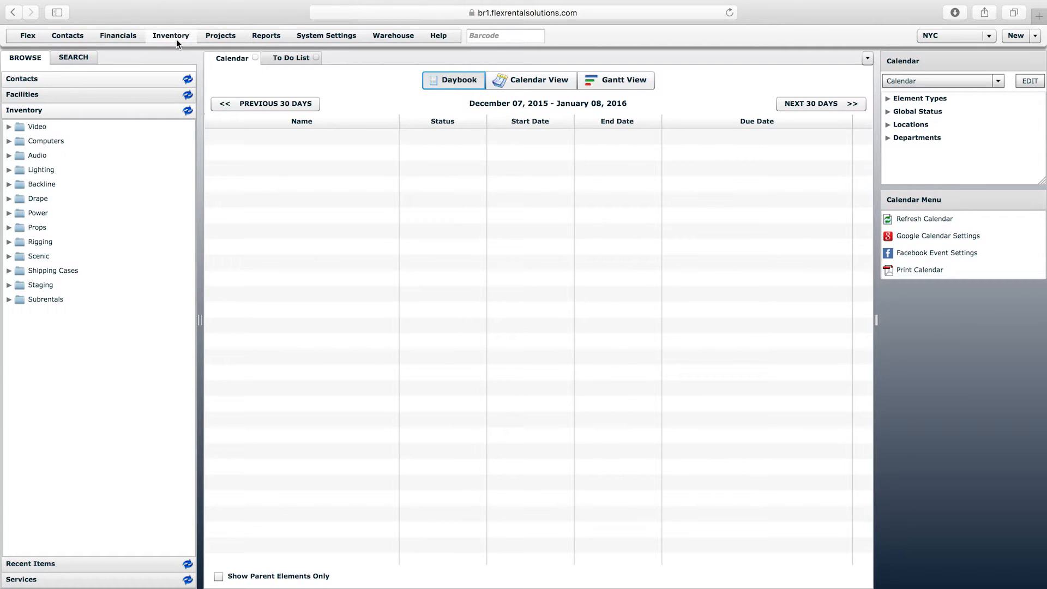
# Start a new scheduled inventory count named "NYC - Test 2015" and set its location to NYC
pyautogui.click(176, 40)
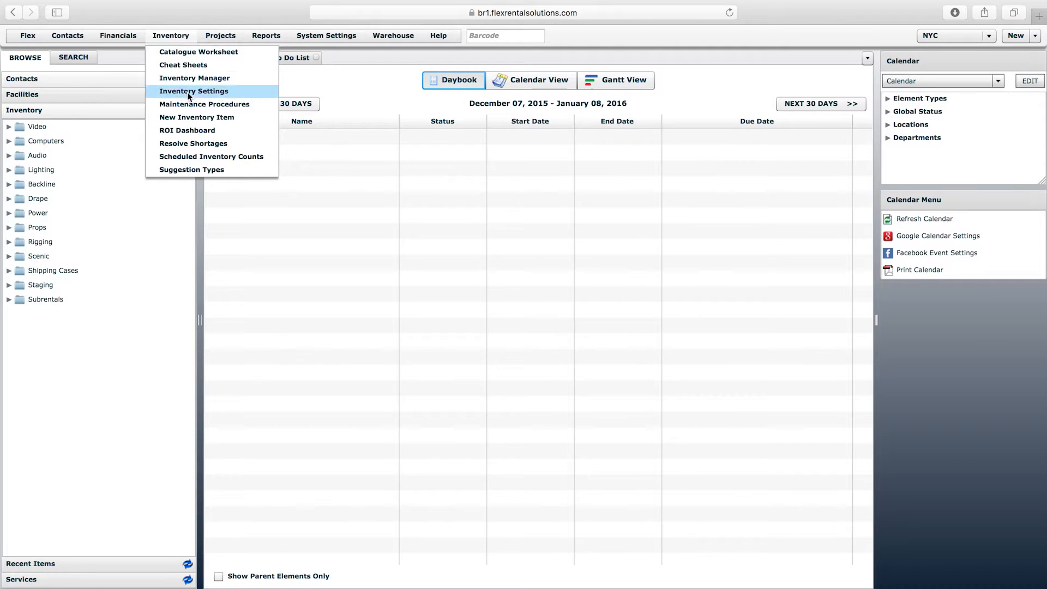
pyautogui.click(213, 158)
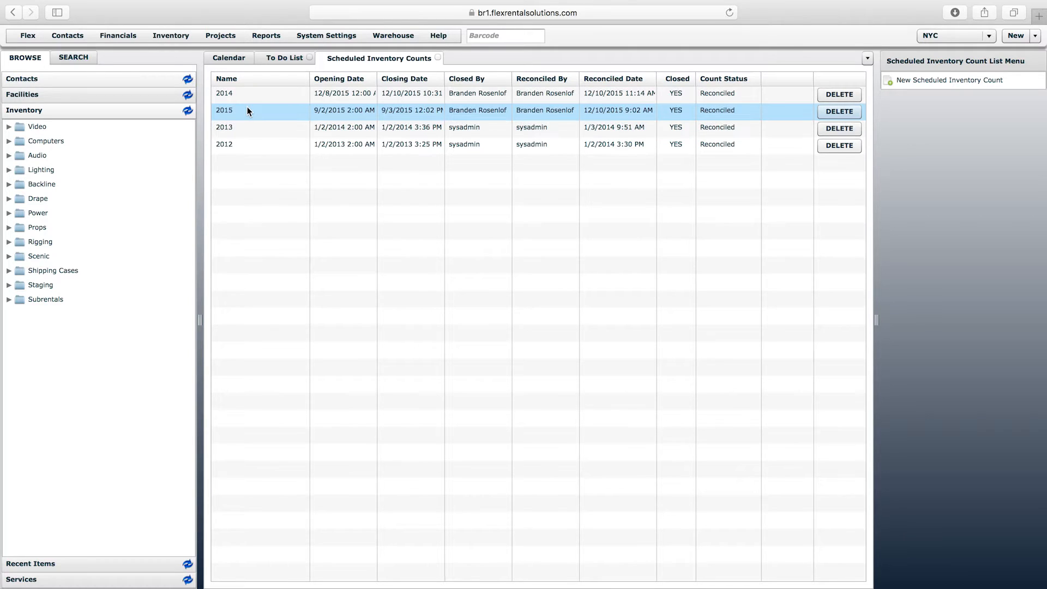
pyautogui.click(932, 86)
pyautogui.click(610, 255)
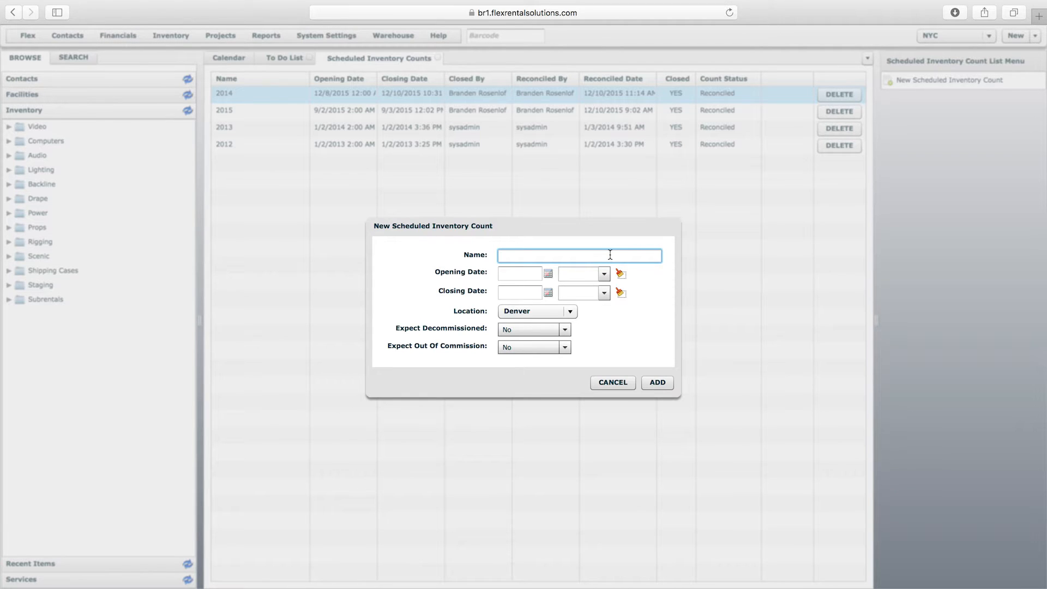
pyautogui.write('NYC -')
pyautogui.write('Test 2014')
pyautogui.press('BackSpace')
pyautogui.write('5')
pyautogui.click(526, 312)
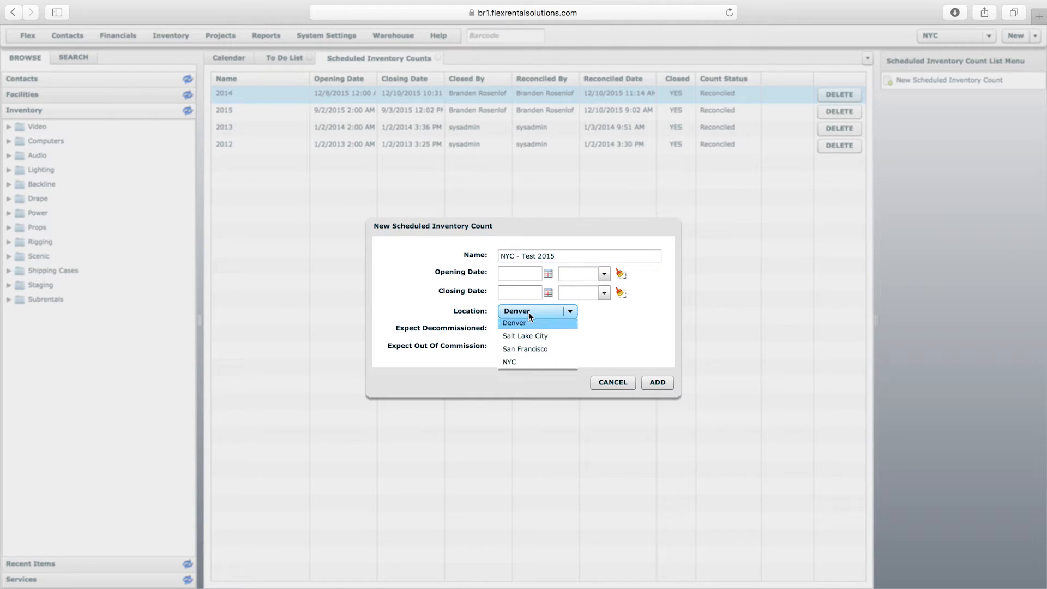
pyautogui.click(516, 364)
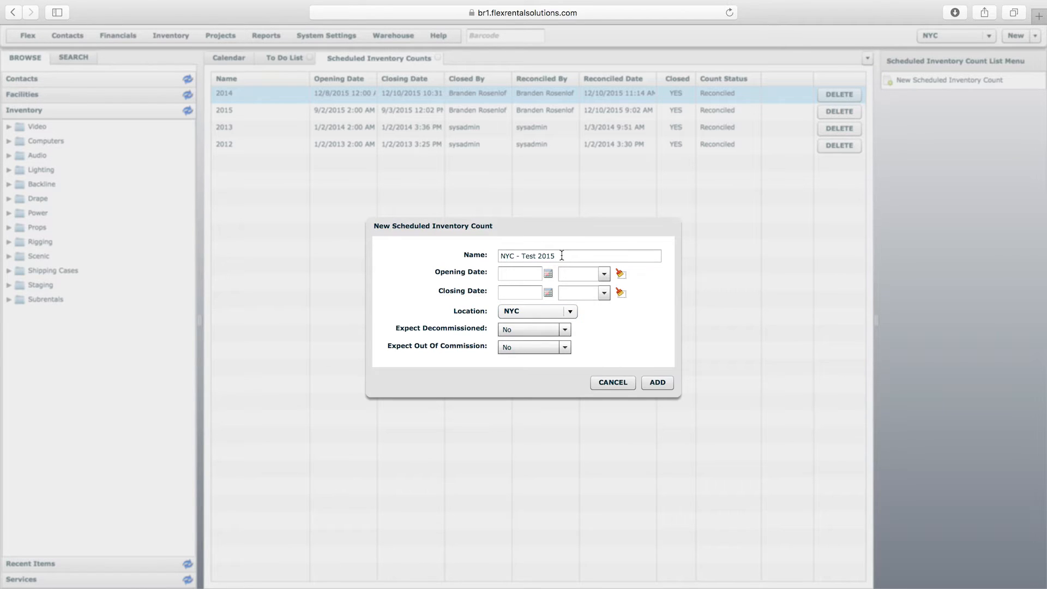
# Try 12/14/2015 as the new count's opening date
pyautogui.click(548, 274)
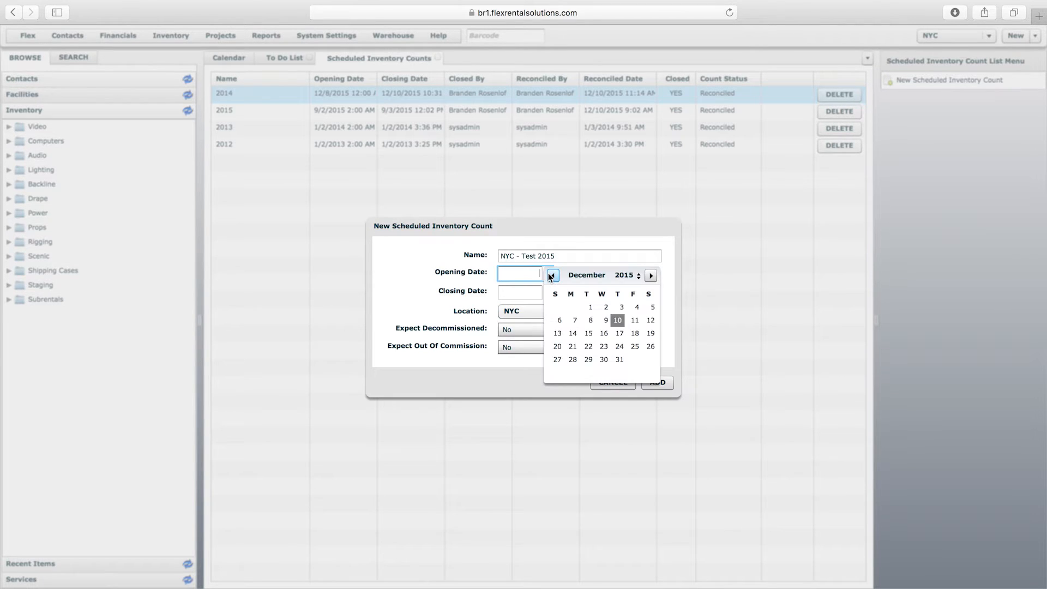
pyautogui.click(604, 320)
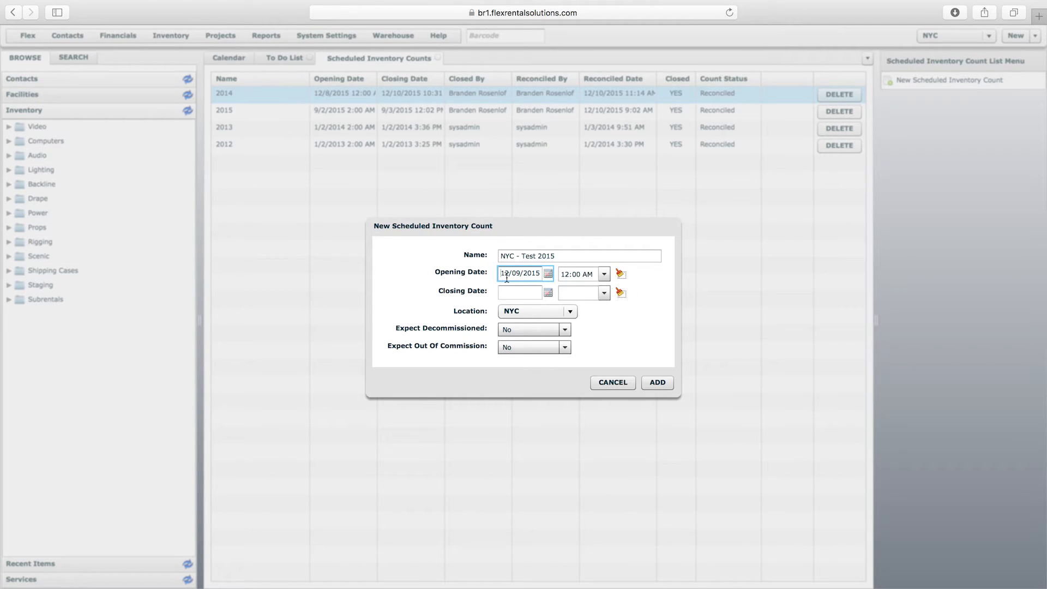
pyautogui.click(549, 273)
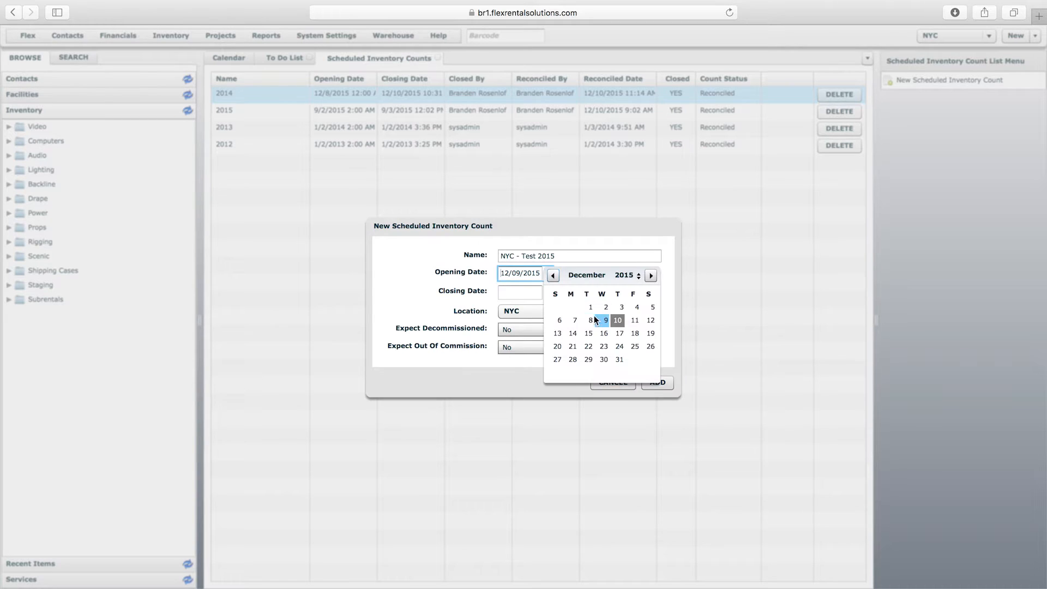
pyautogui.click(573, 334)
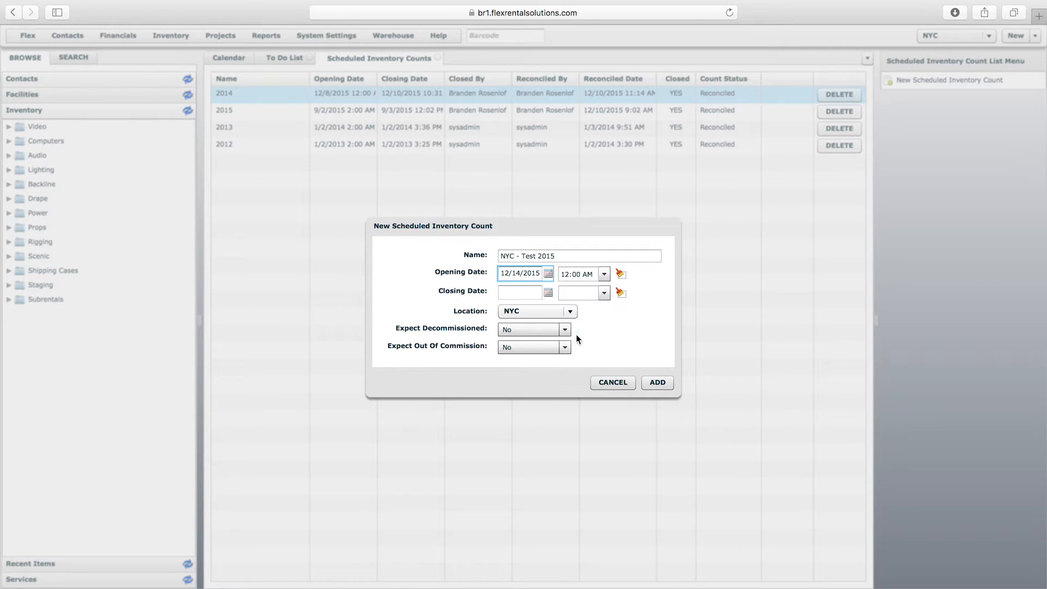
# Set the count's opening date to 12/09/2015 and its closing date to 12/31/2015
pyautogui.click(550, 273)
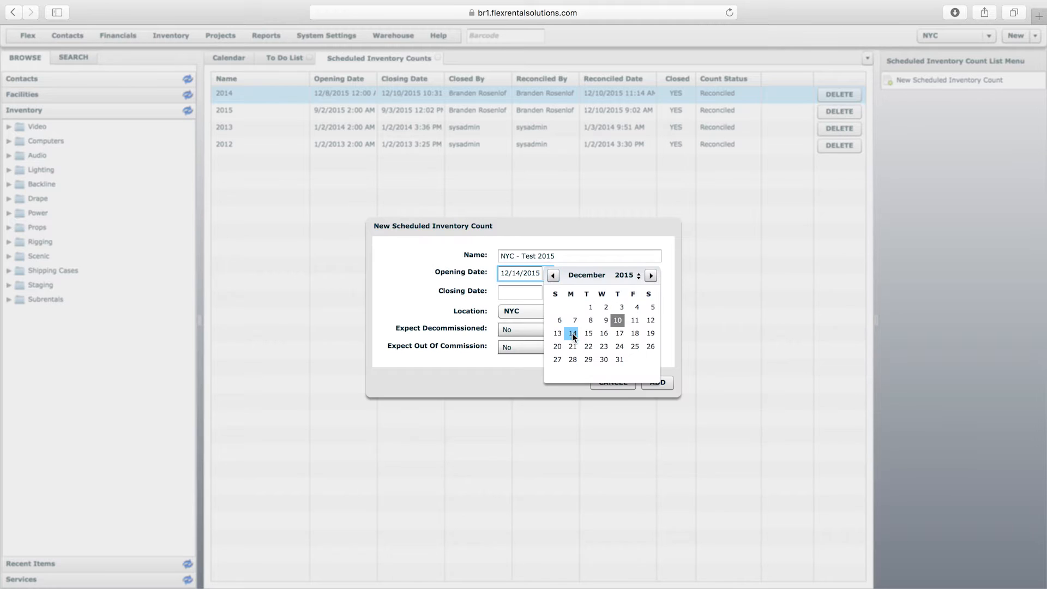
pyautogui.click(606, 320)
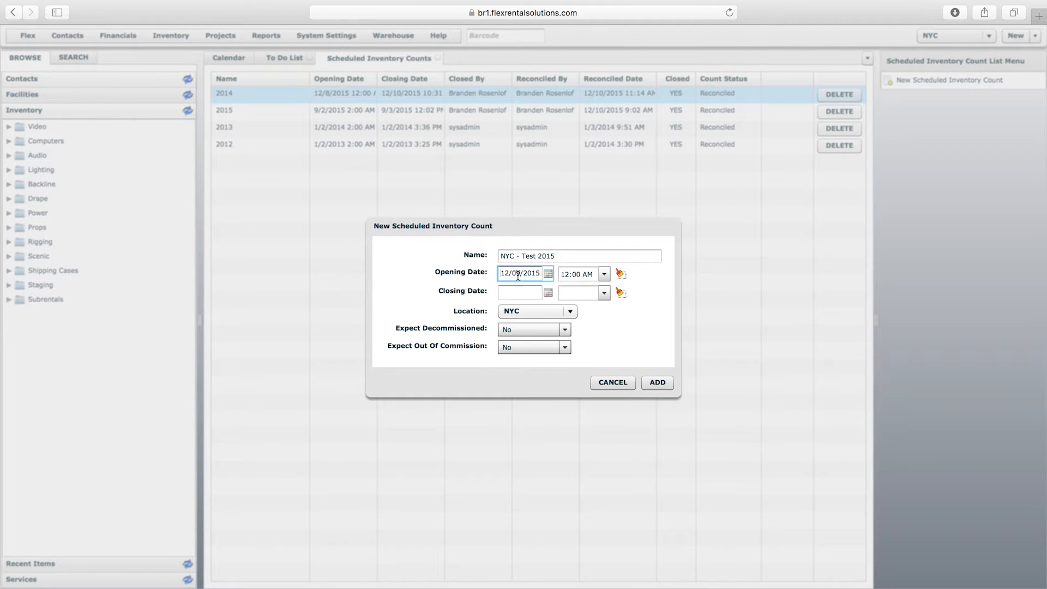
pyautogui.click(548, 293)
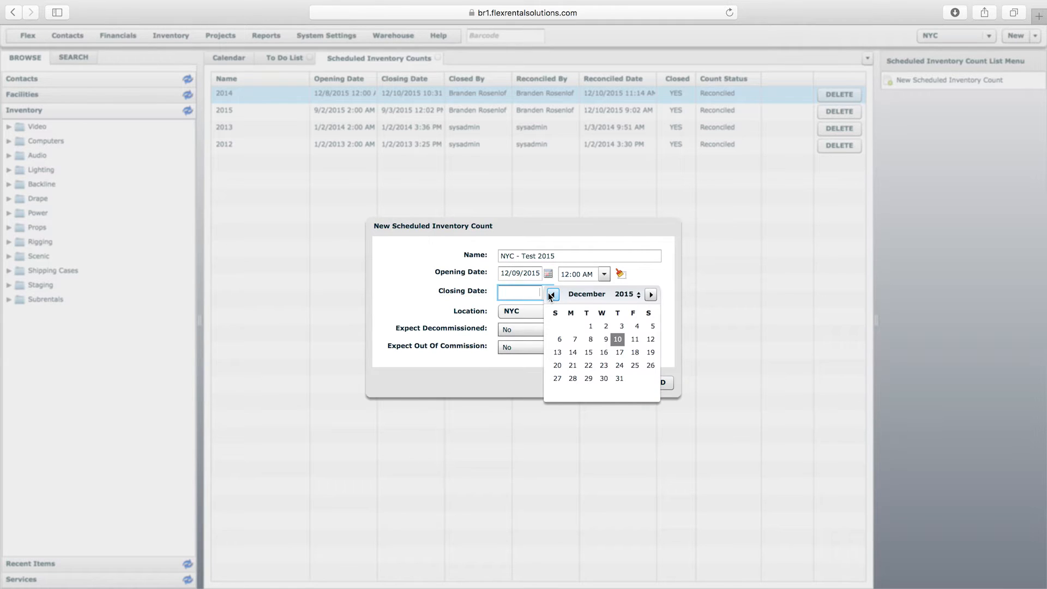
pyautogui.click(620, 380)
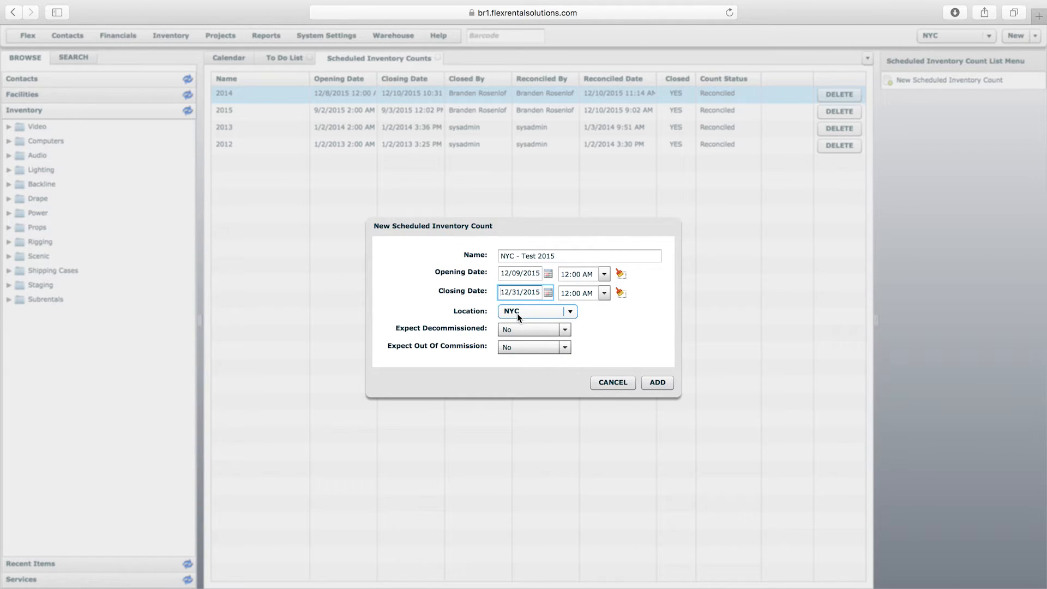
# Set Expect Out Of Commission to Yes and add the scheduled inventory count
pyautogui.moveTo(425, 332)
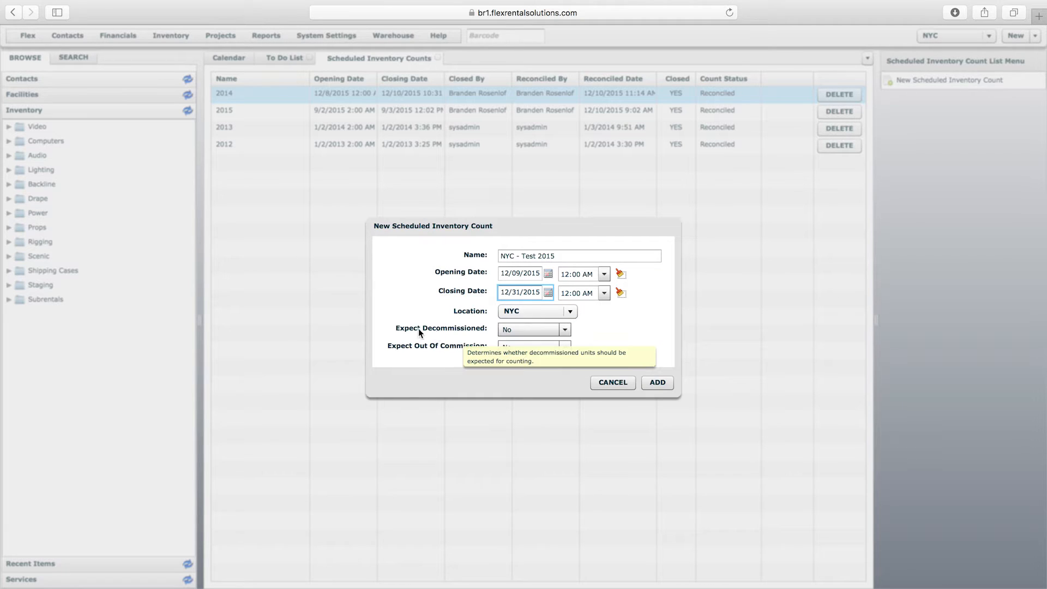
pyautogui.moveTo(408, 350)
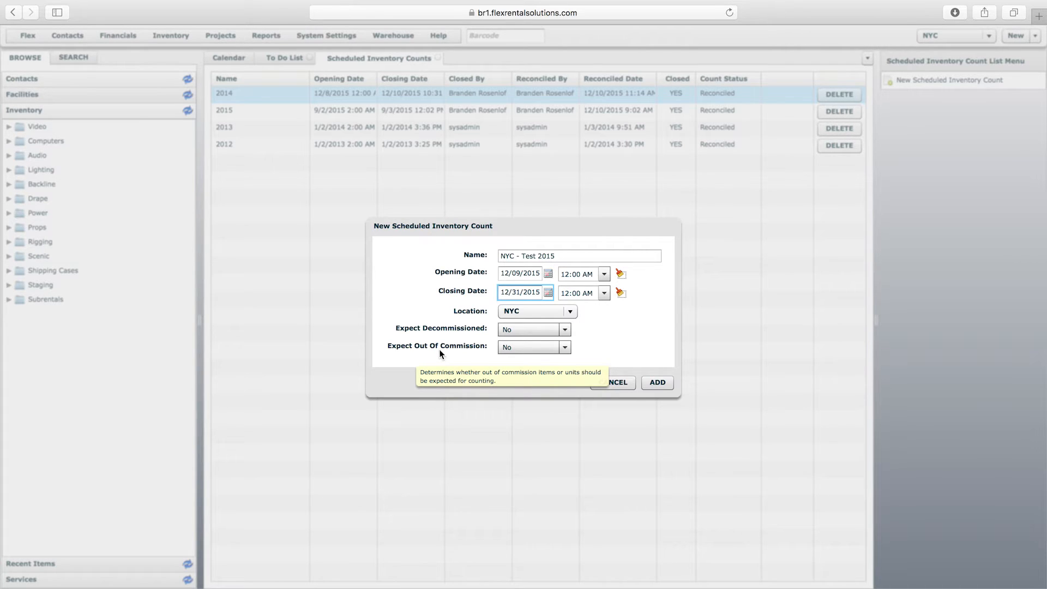
pyautogui.click(528, 348)
pyautogui.click(522, 372)
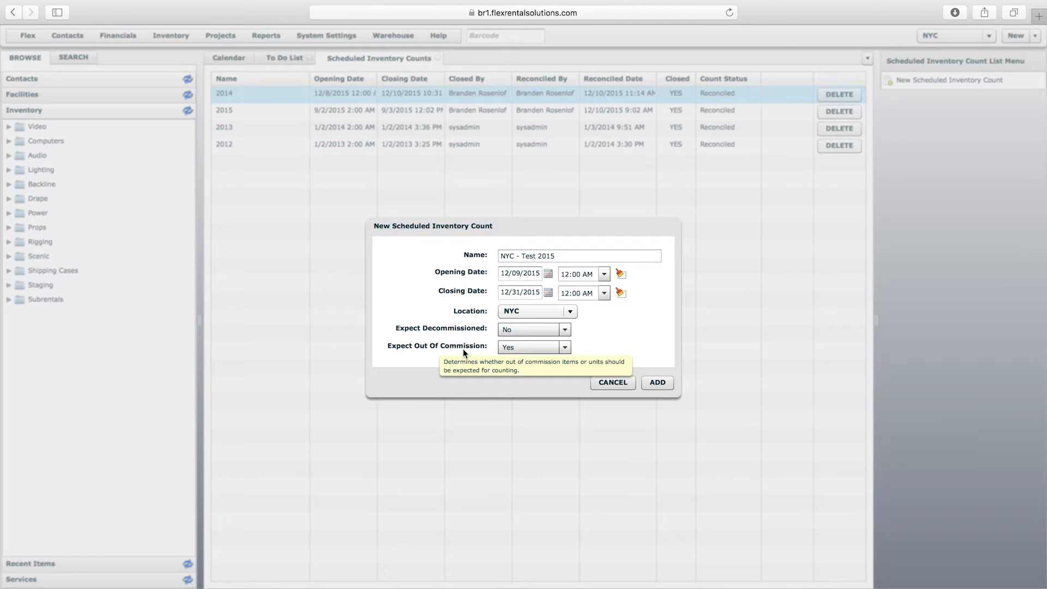
pyautogui.click(662, 384)
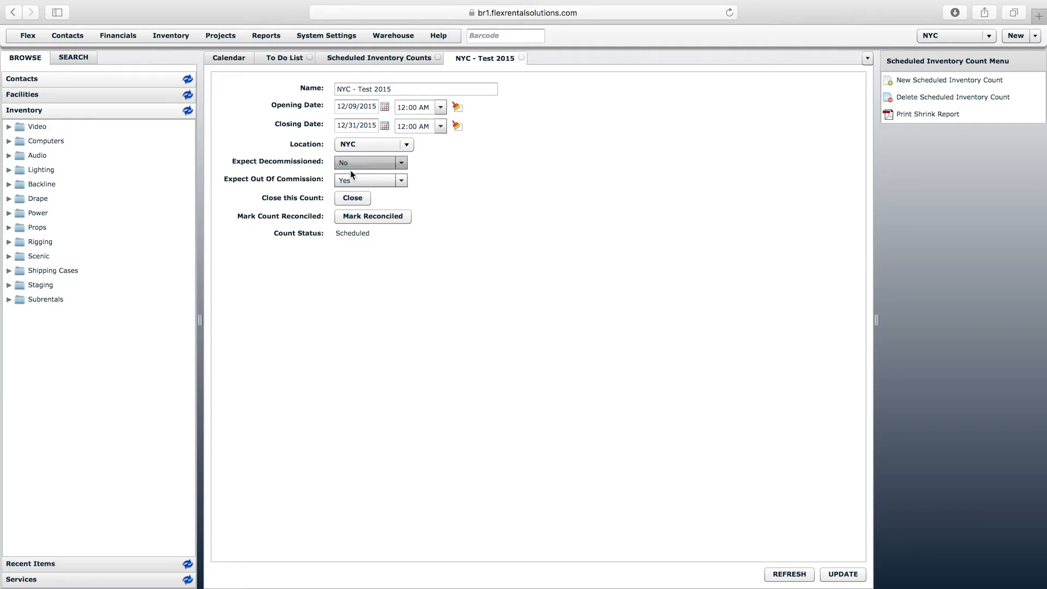
# Open the "NYC - Test 2015" count's details from the list of scheduled inventory counts
pyautogui.click(181, 40)
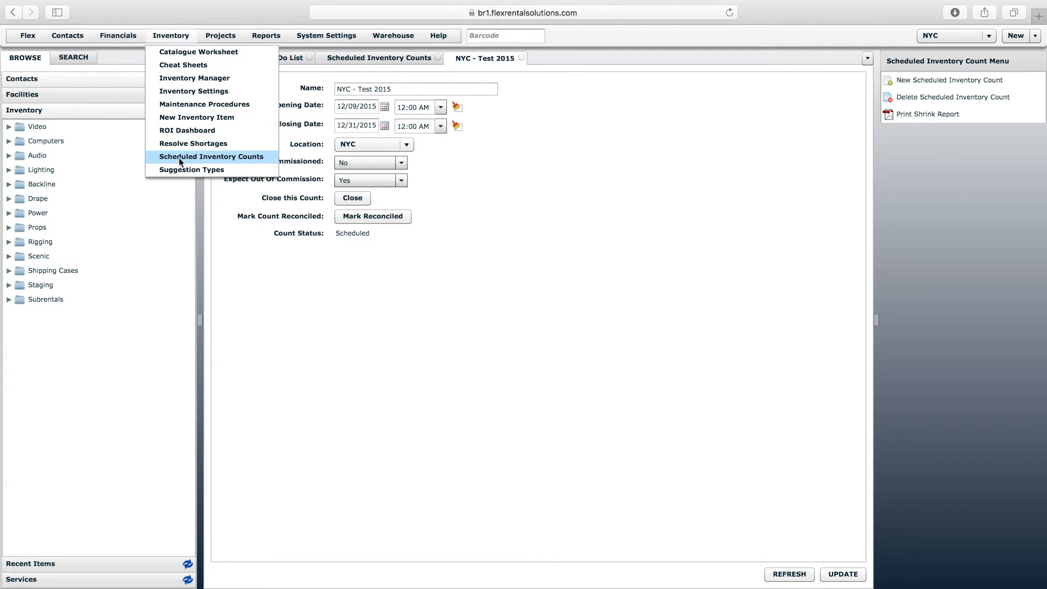
pyautogui.click(206, 158)
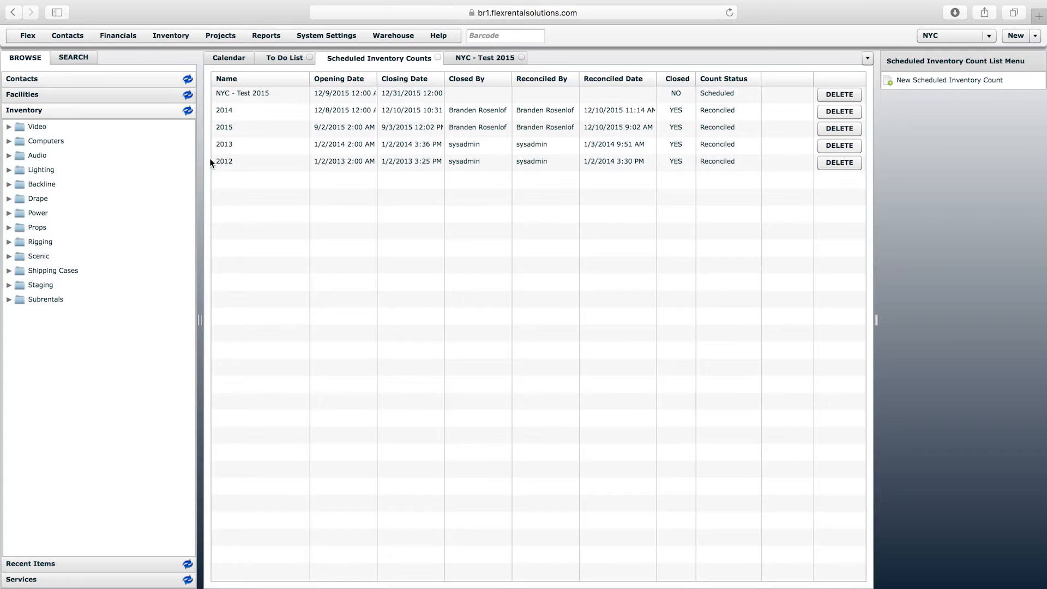
pyautogui.doubleClick(248, 92)
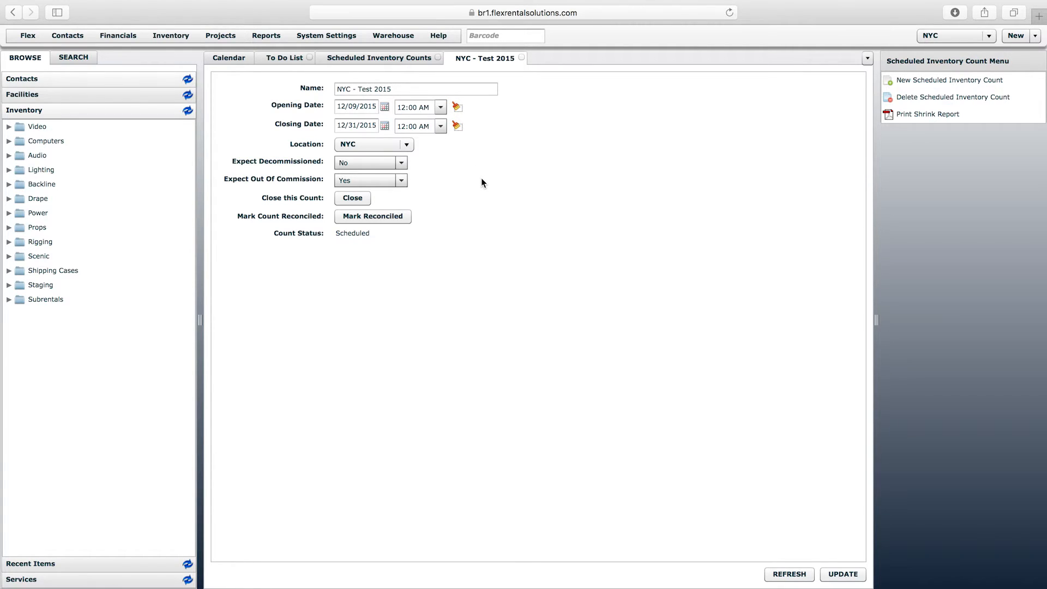
# Open the scanning screen for the current count "NYC - Test 2015" and widen its scan history
pyautogui.click(396, 37)
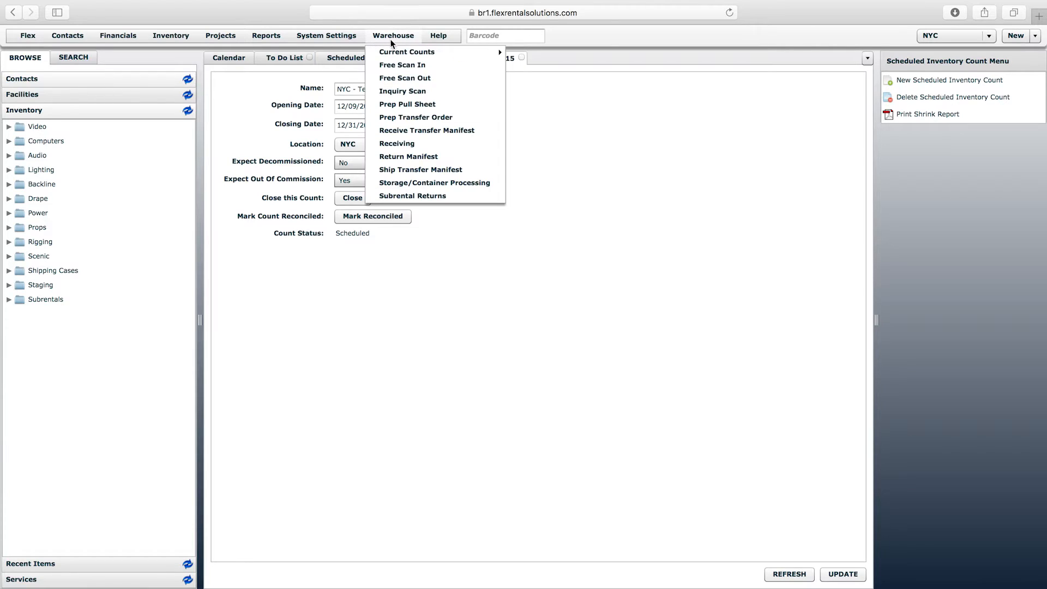
pyautogui.moveTo(398, 57)
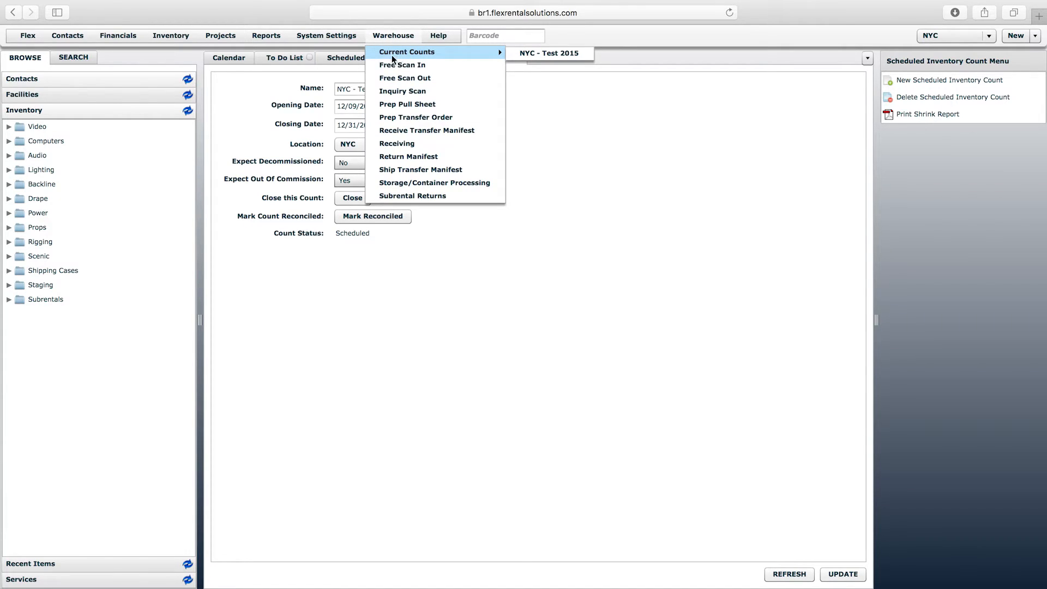
pyautogui.click(529, 55)
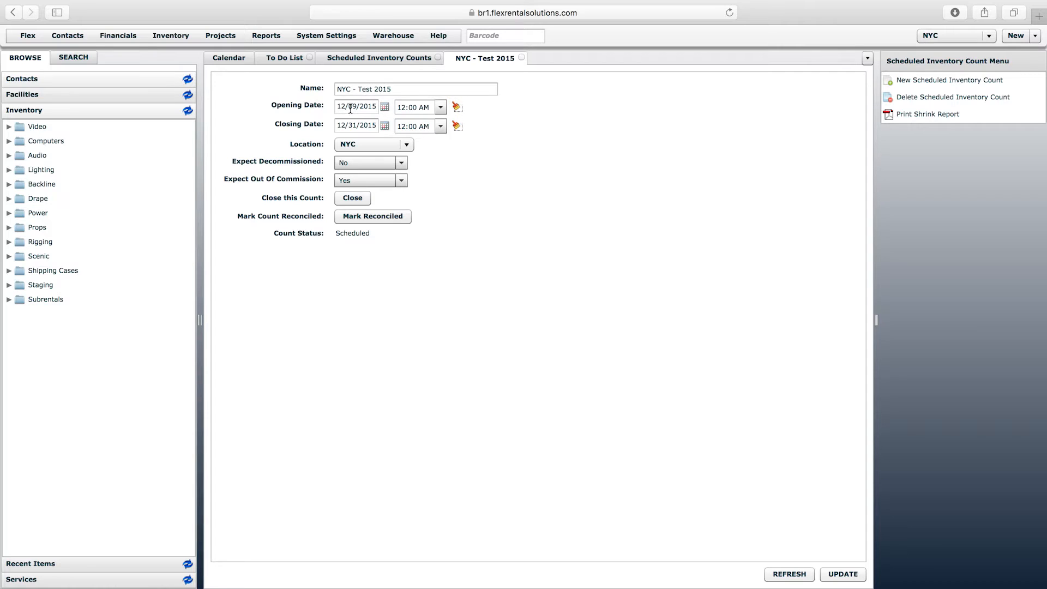
pyautogui.click(398, 38)
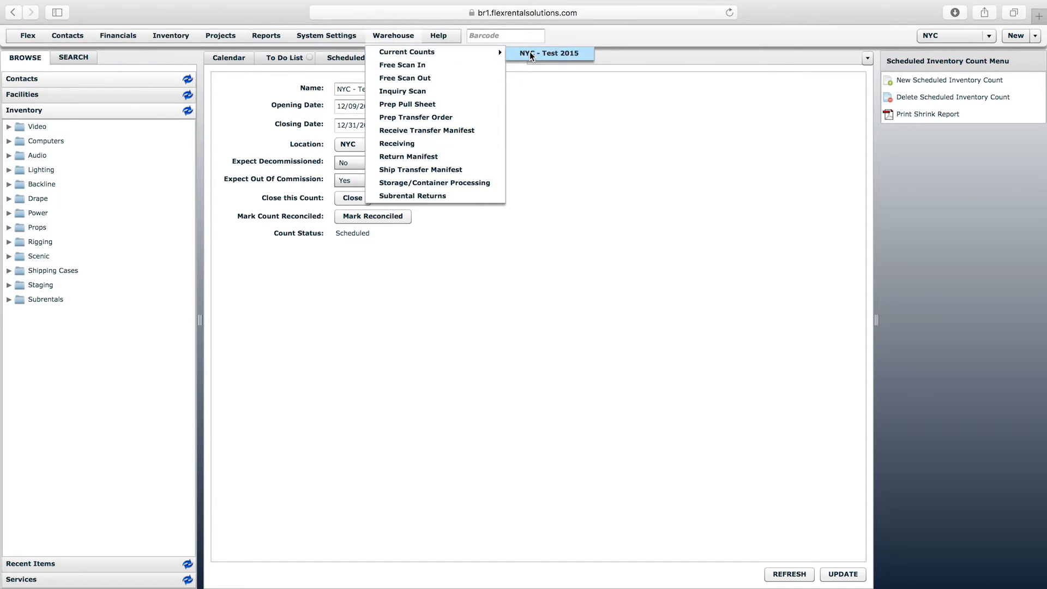
pyautogui.click(541, 55)
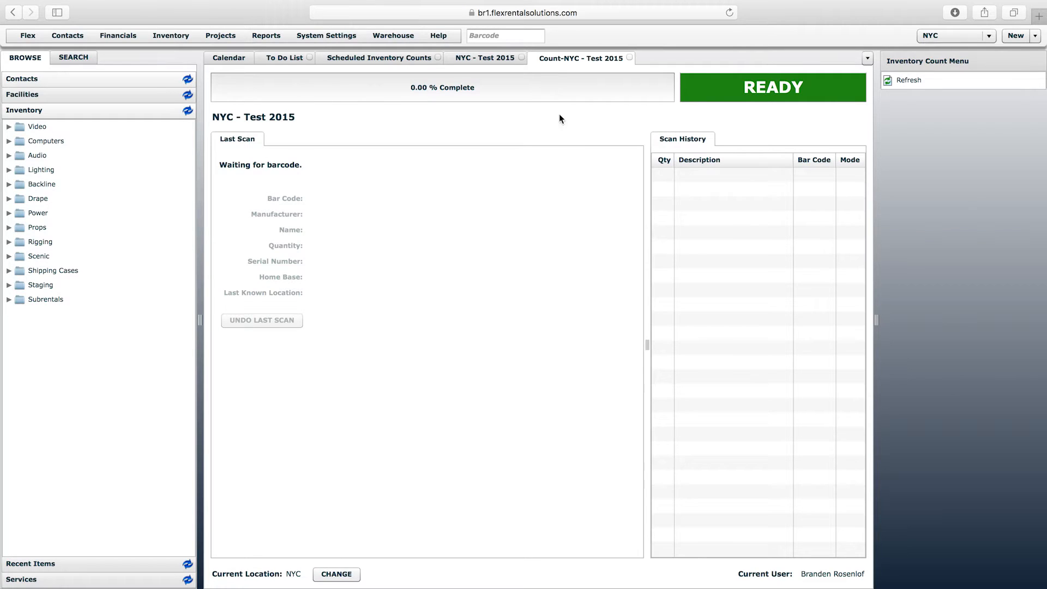
pyautogui.moveTo(647, 343); pyautogui.dragTo(549, 345)
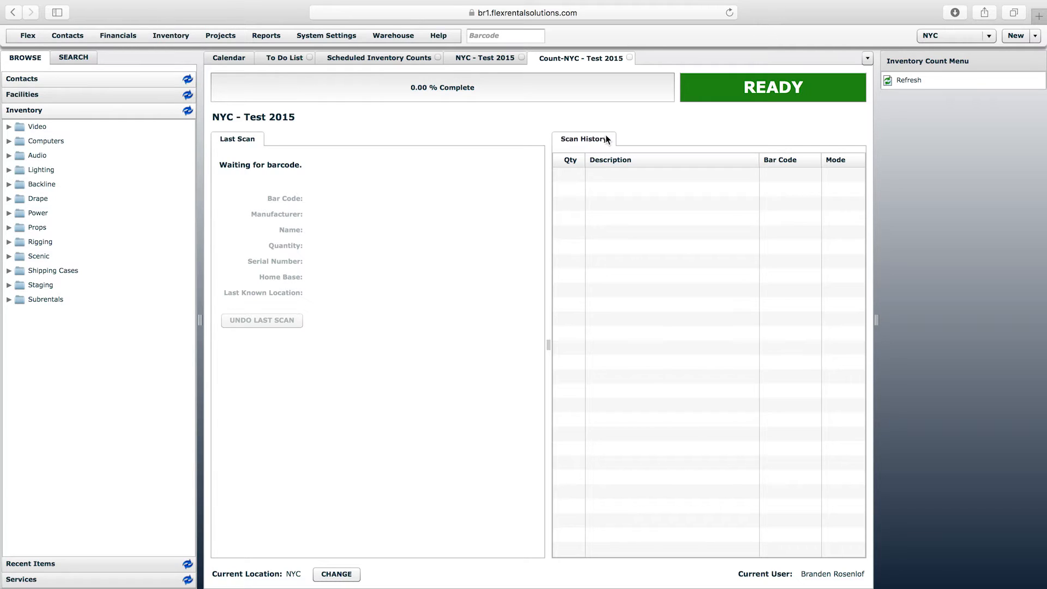
# Count the serialized lenses and projectors with bar codes 01064, 01065, 01061 and 01066
pyautogui.write('01064')
pyautogui.press('Return')
pyautogui.write('01065')
pyautogui.press('Return')
pyautogui.write('01061')
pyautogui.press('Return')
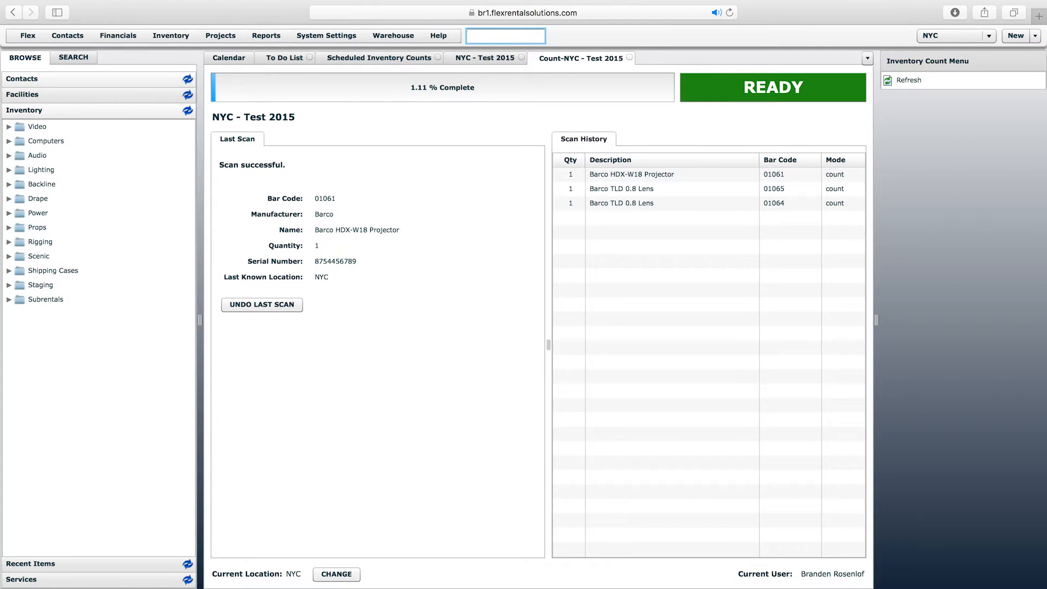
pyautogui.write('01066')
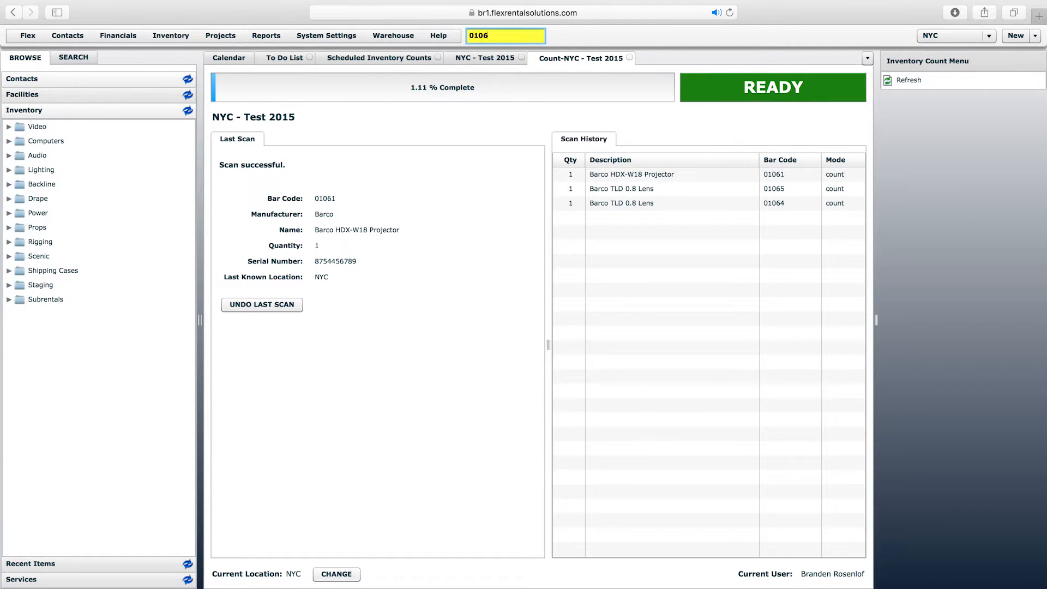
pyautogui.press('Return')
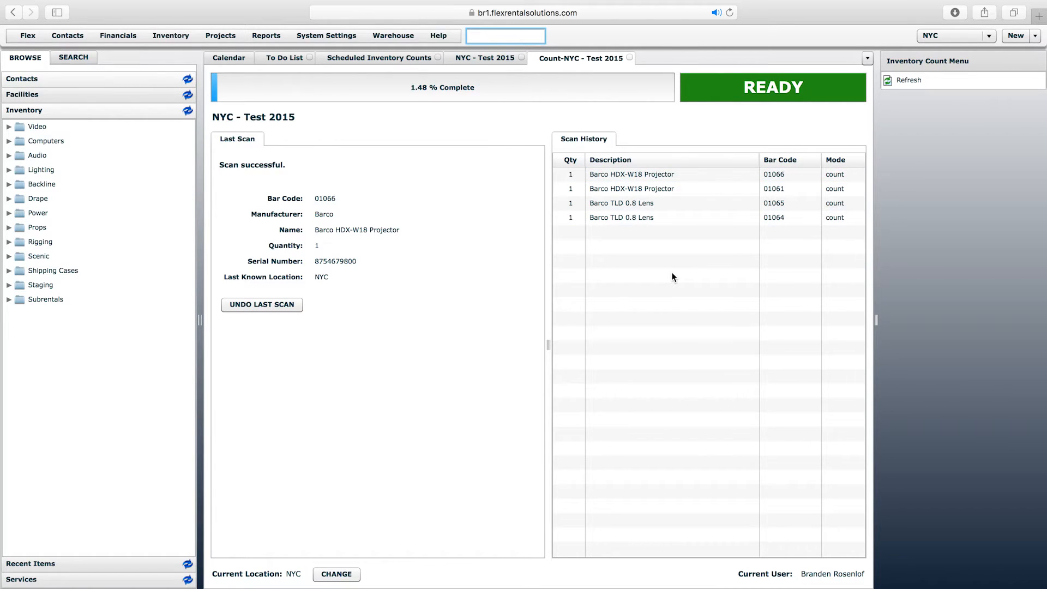
# Count 18 of the 5' VGA cable, bar code 00025, and 25 of the 10' VGA cable, bar code 00079
pyautogui.press('Return')
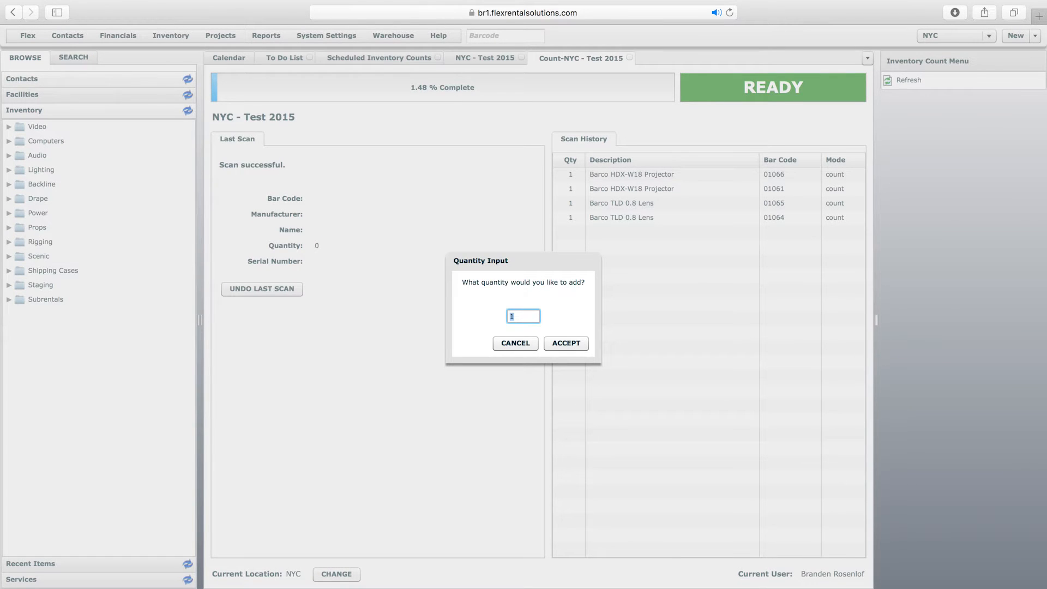
pyautogui.write('18')
pyautogui.press('Return')
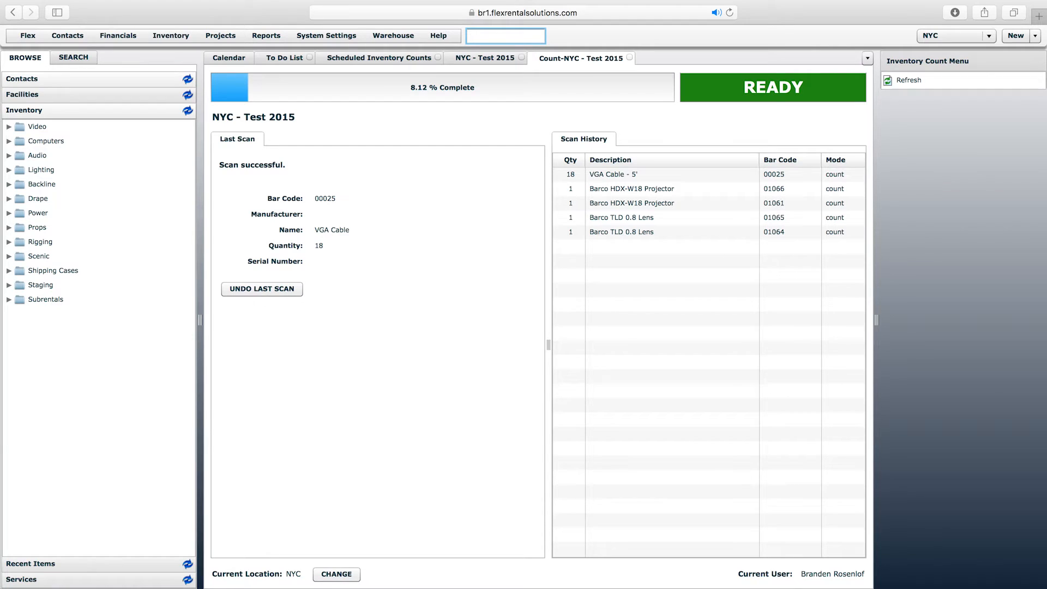
pyautogui.write('00027')
pyautogui.press('Return')
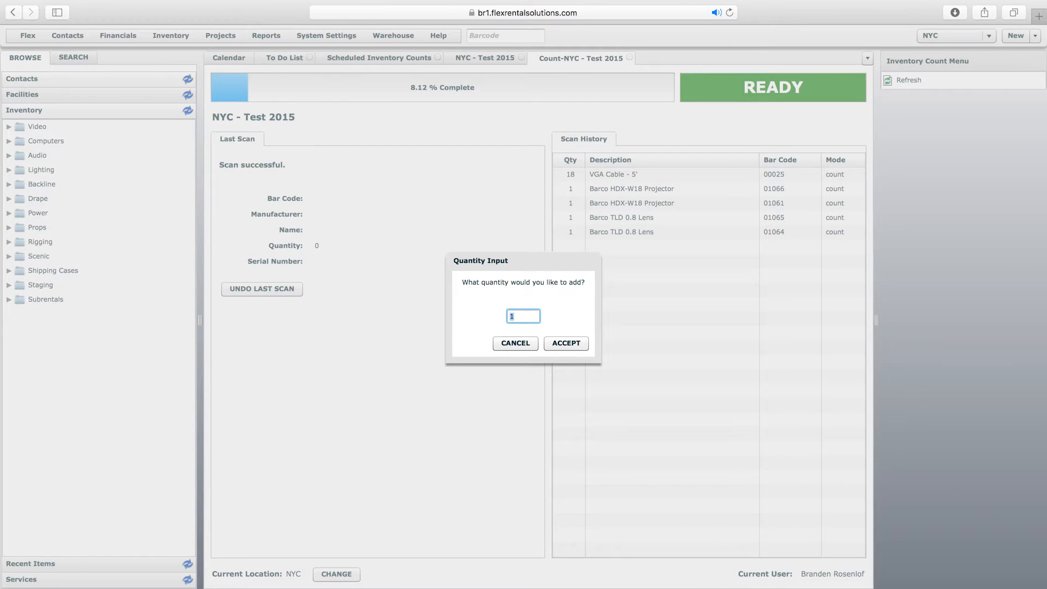
pyautogui.write('25')
pyautogui.press('Return')
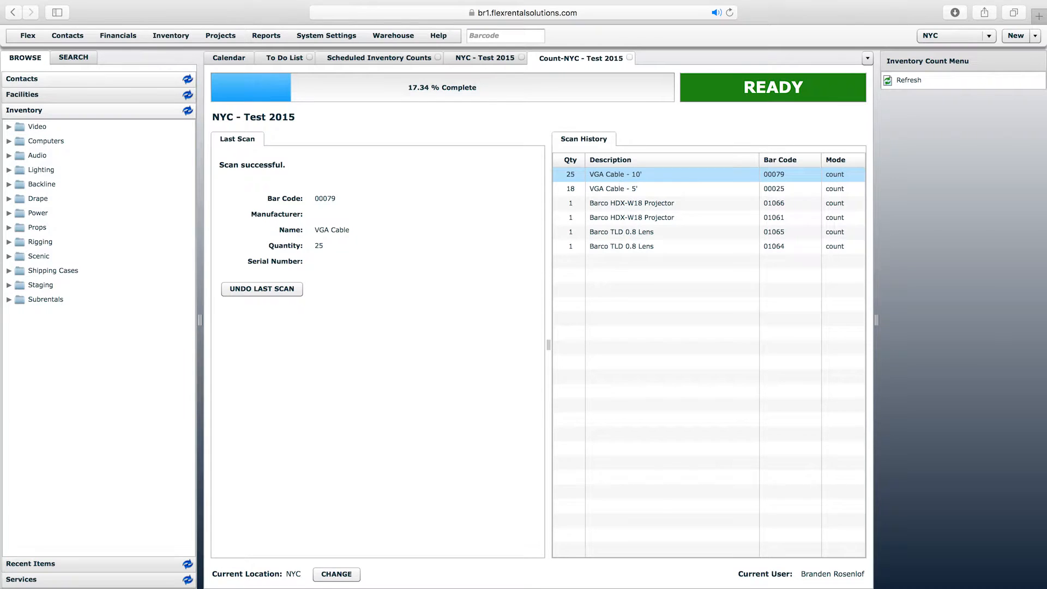
# Count a quantity of 20 for the 25' VGA cable, bar code 00080
pyautogui.write('00080')
pyautogui.press('Return')
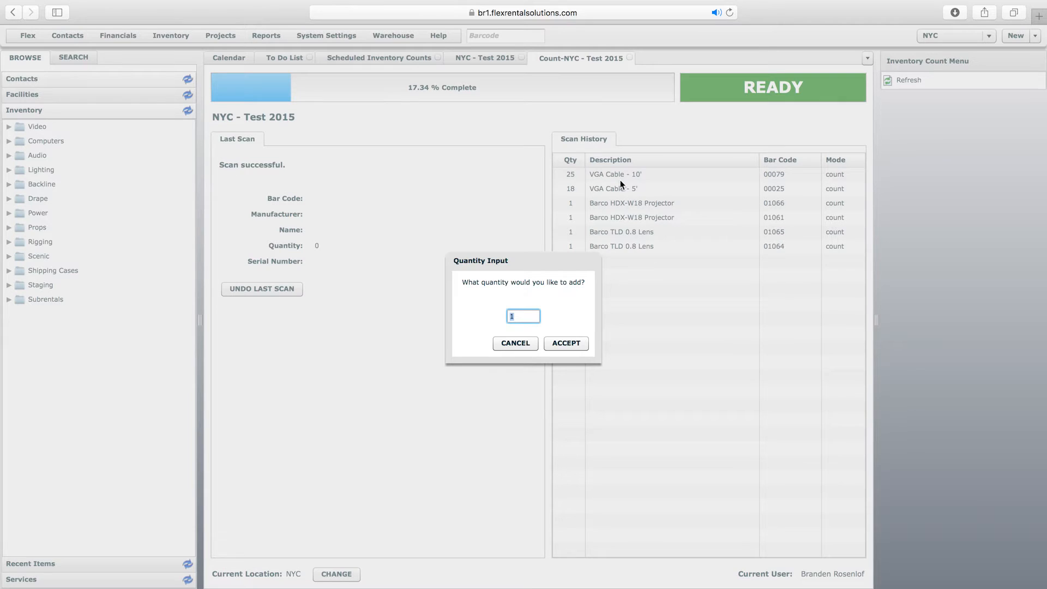
pyautogui.write('20')
pyautogui.press('Return')
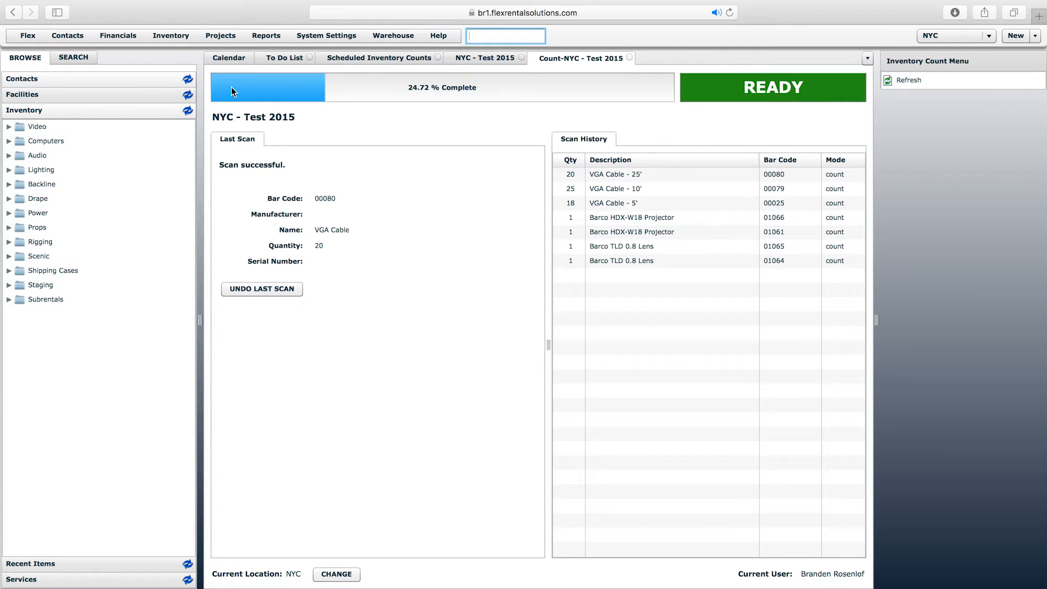
# Count 354 of the 5' XLR audio cable, bar code 00022, and undo that scan
pyautogui.click(461, 121)
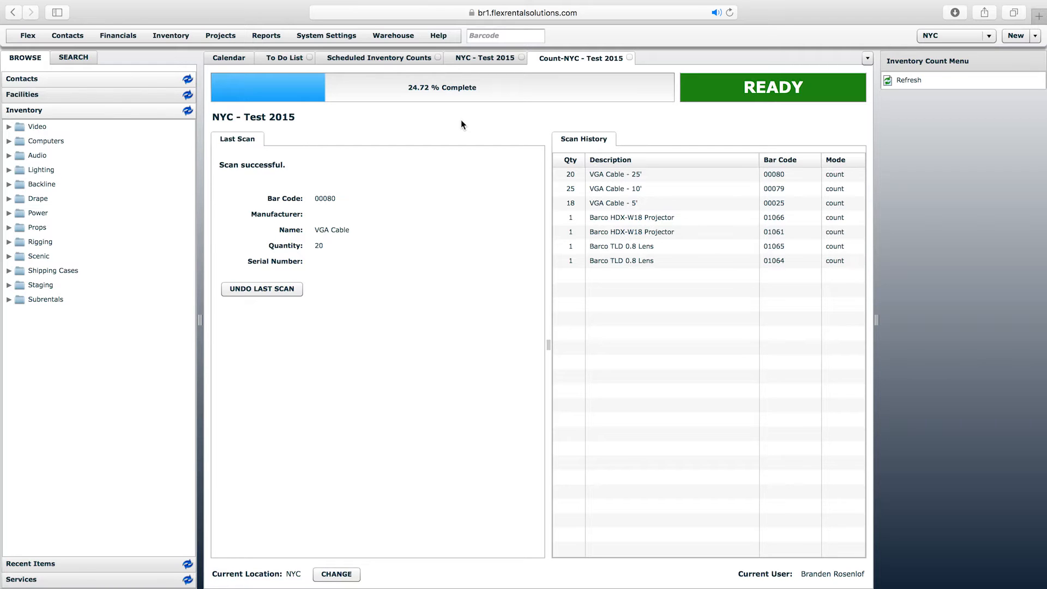
pyautogui.press('Return')
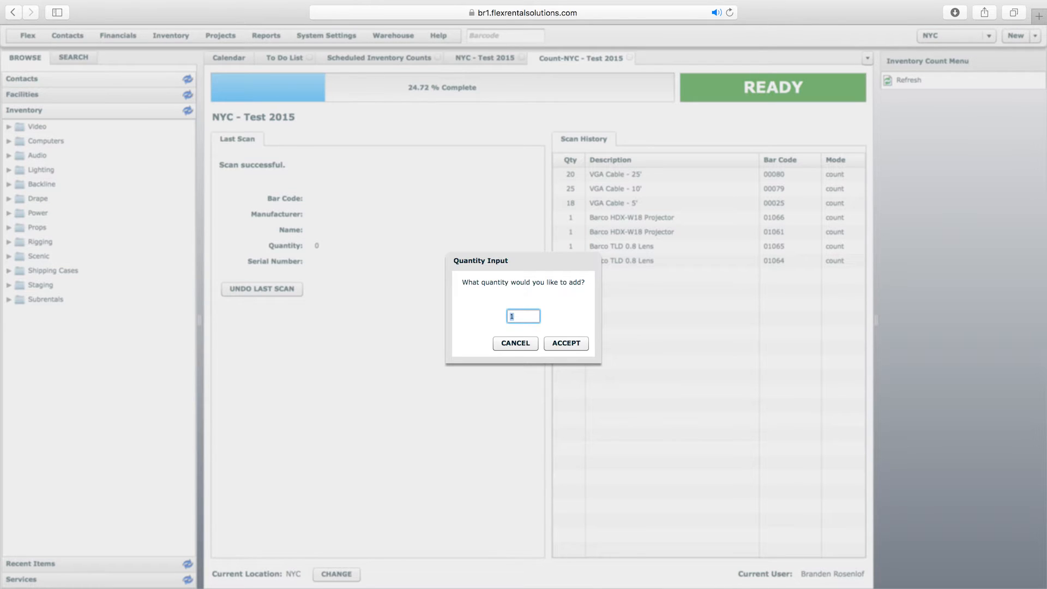
pyautogui.write('354')
pyautogui.press('Return')
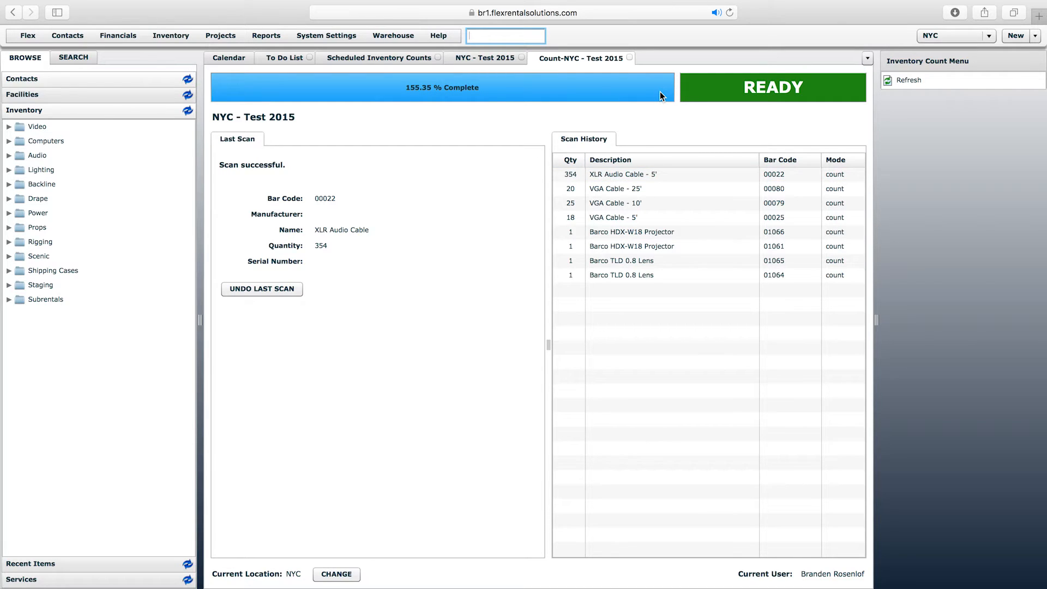
pyautogui.click(270, 289)
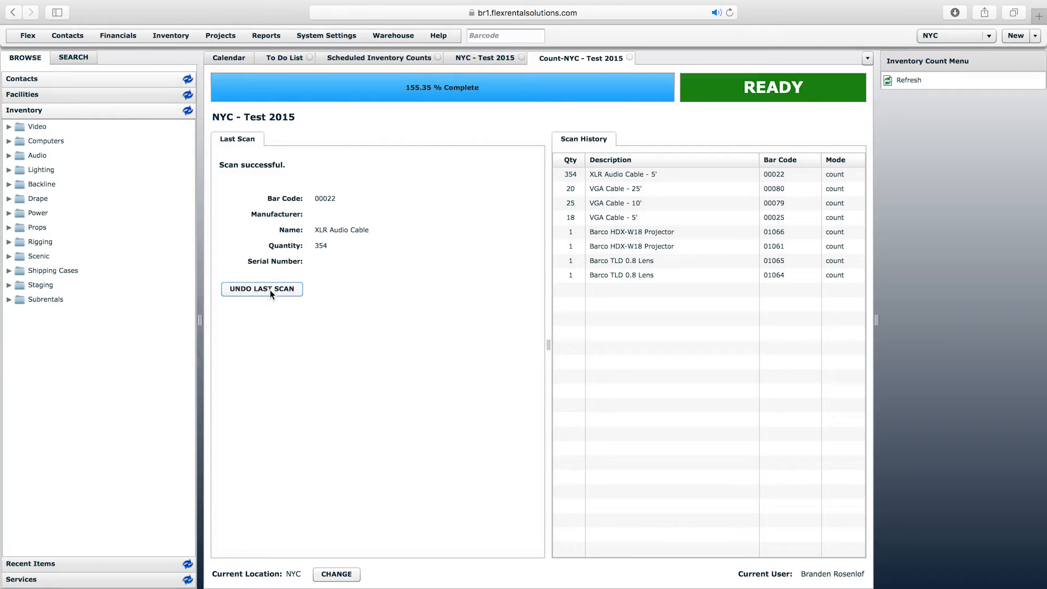
pyautogui.click(495, 329)
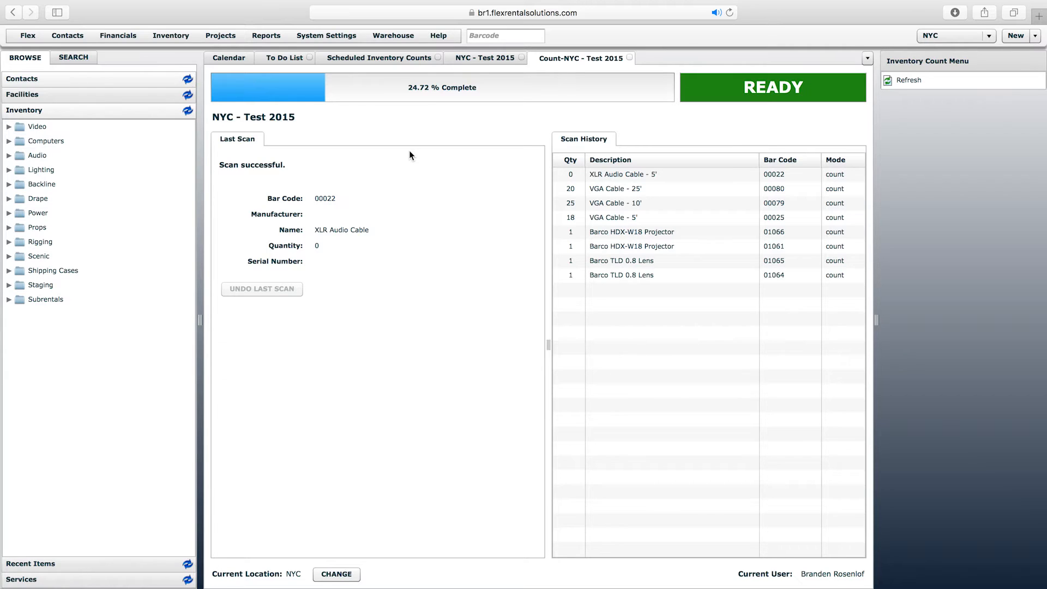
# Count the Apple Macbook Pro 15" w/ Retina, bar code 01067, and the Dual XTi Amp Rack, bar code 01070
pyautogui.write('01067')
pyautogui.press('Return')
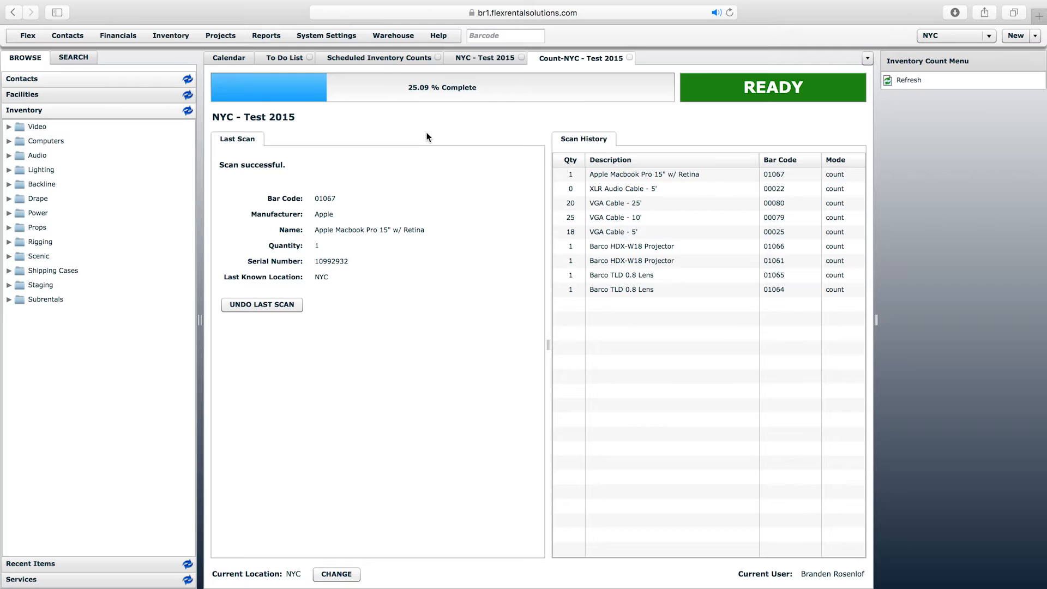
pyautogui.write('01070')
pyautogui.press('Return')
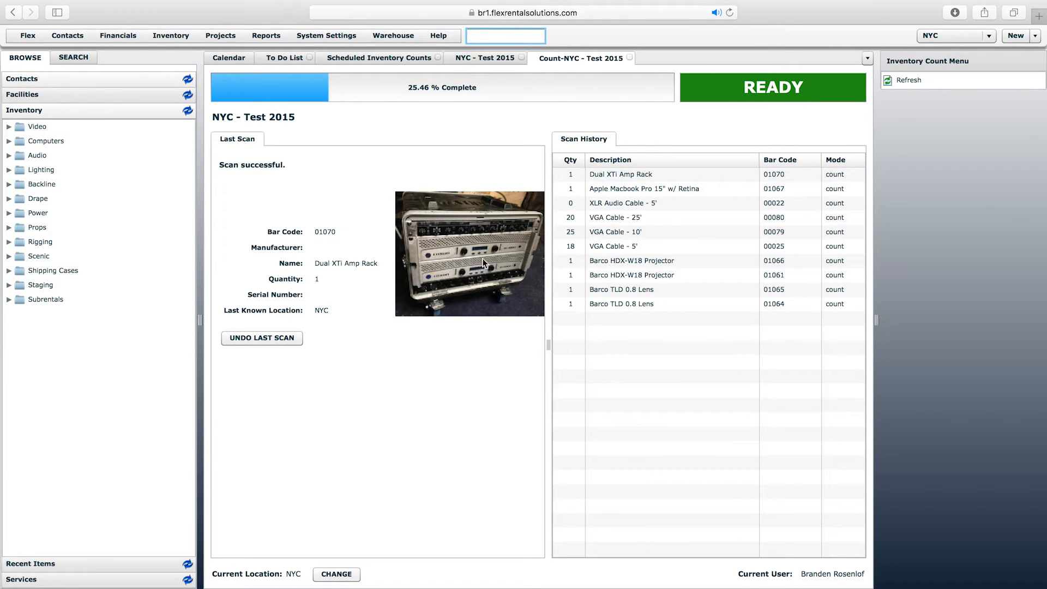
# Count the two Crown XTi 4000 power amplifiers with bar codes 01071 and 01072
pyautogui.click(463, 174)
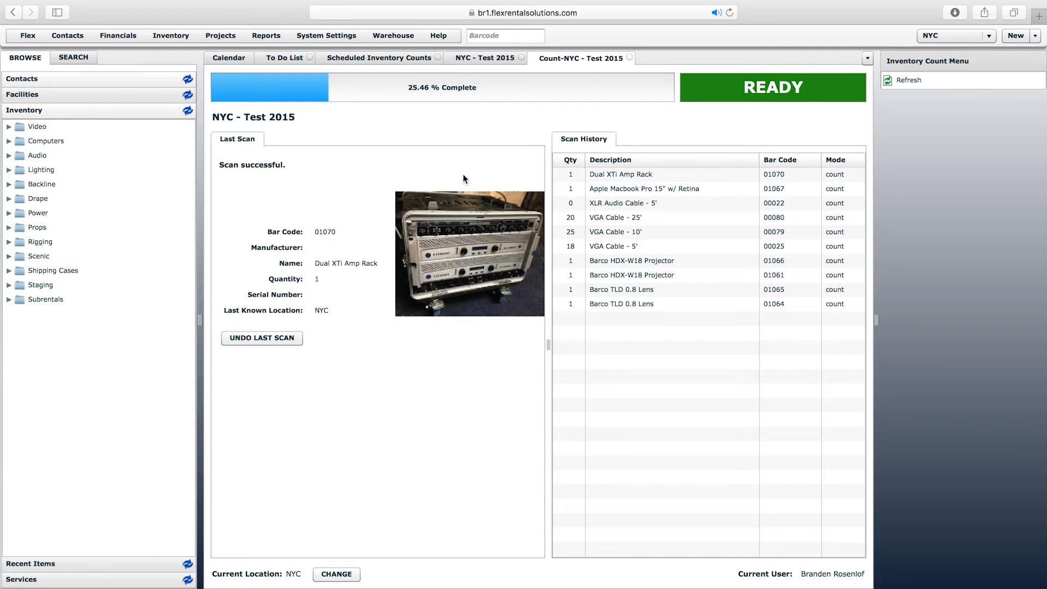
pyautogui.write('01071')
pyautogui.press('Return')
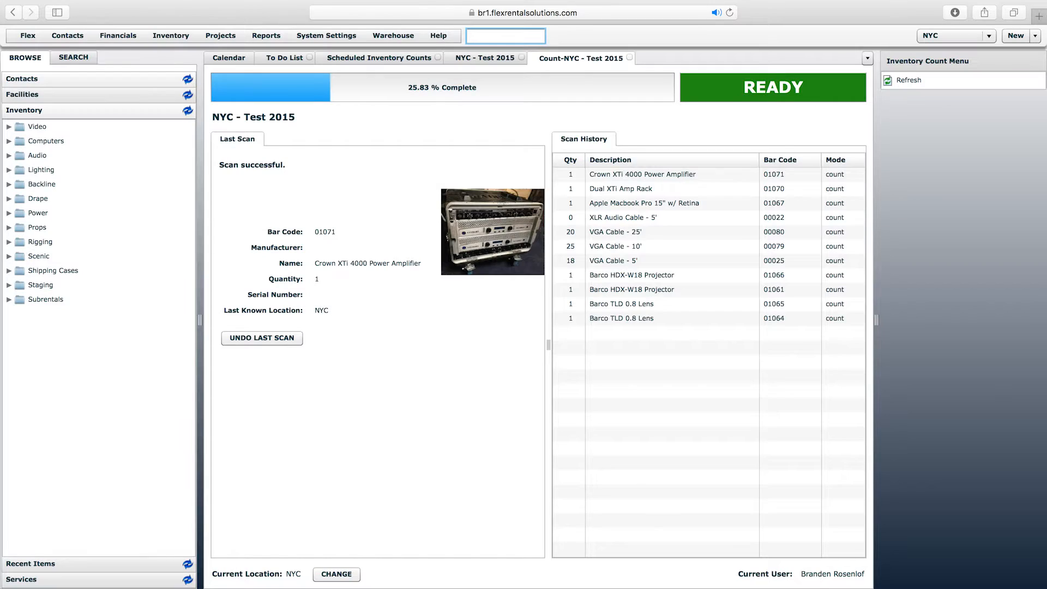
pyautogui.write('01072')
pyautogui.press('Return')
pyautogui.click(428, 168)
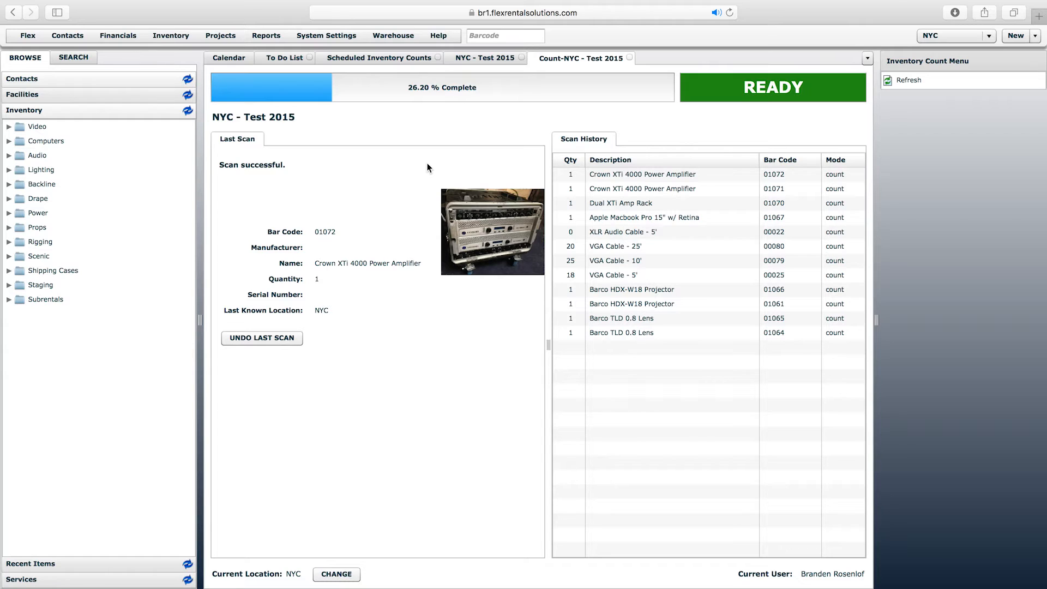
# Examine the scan history entries for the Dual XTi Amp Rack and the two Crown XTi 4000 amplifiers
pyautogui.click(630, 204)
pyautogui.click(636, 178)
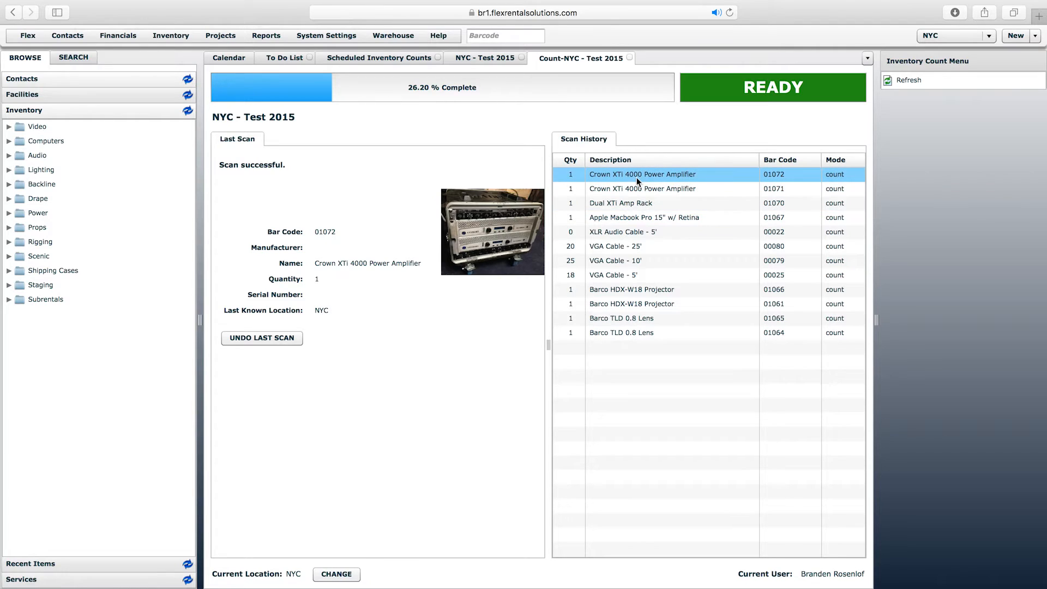
pyautogui.click(639, 188)
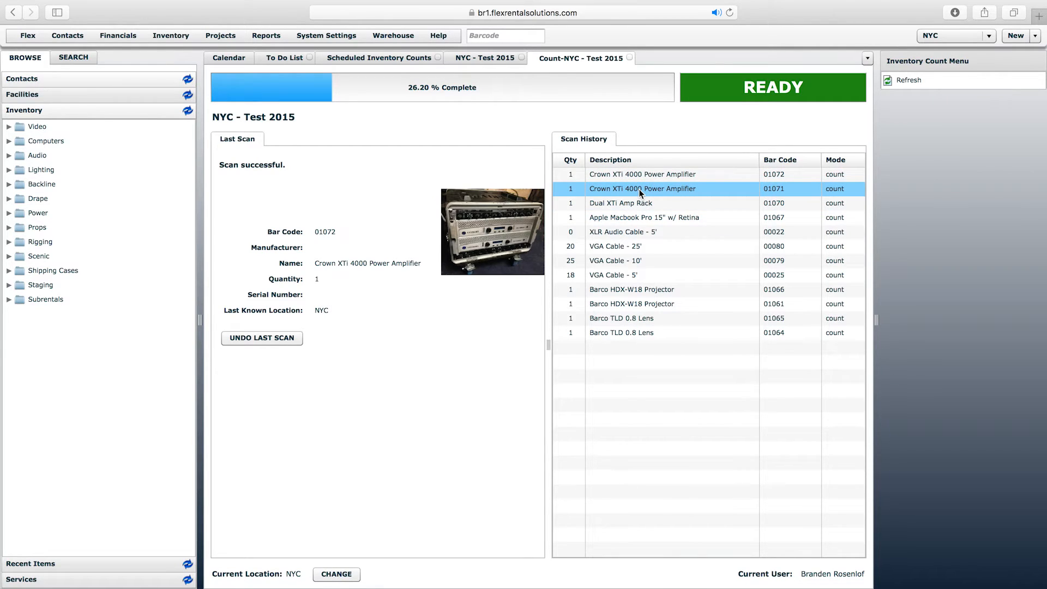
pyautogui.click(625, 203)
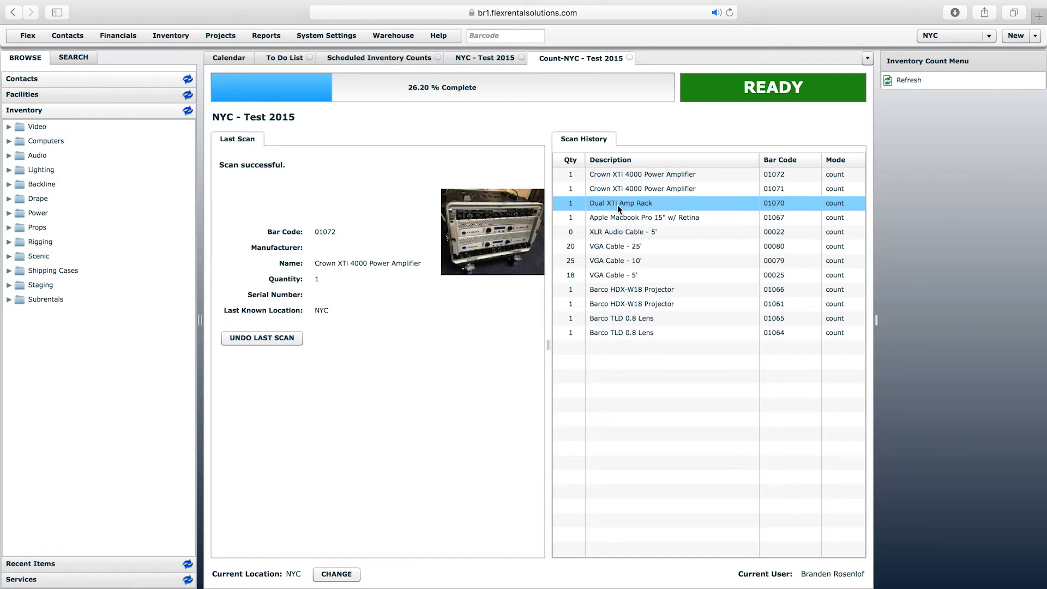
pyautogui.click(628, 188)
pyautogui.click(636, 175)
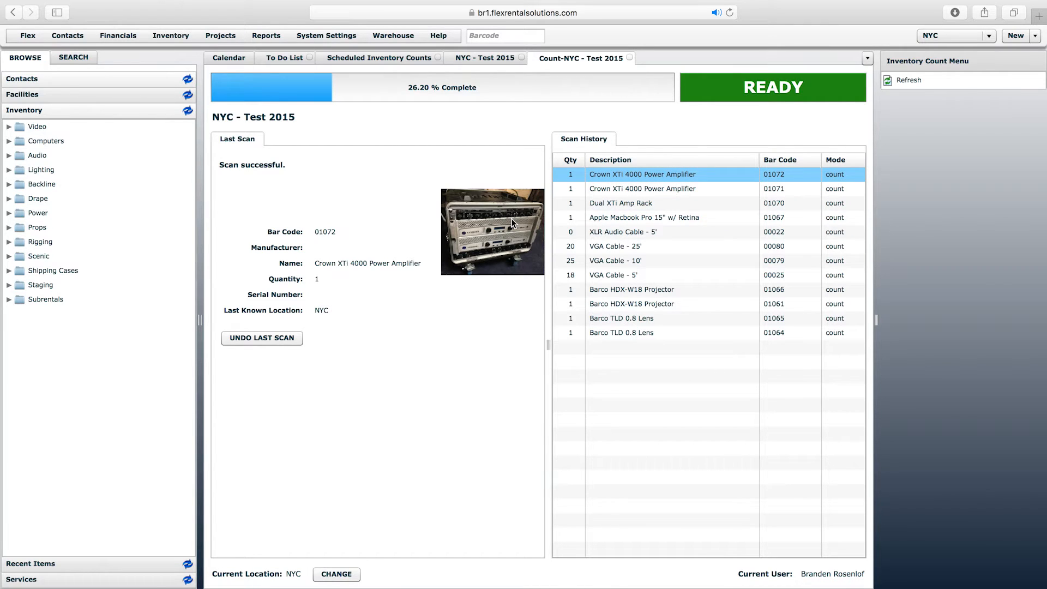
pyautogui.click(626, 184)
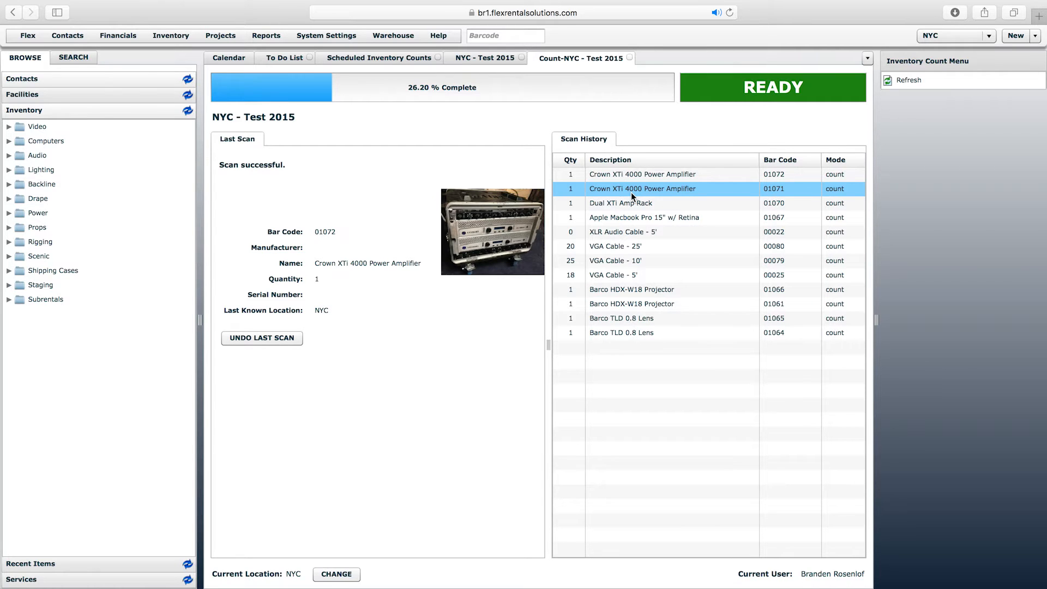
# Count the three Mackie 450 powered speakers with bar codes 01073, 01074 and 01075
pyautogui.write('01073')
pyautogui.press('Return')
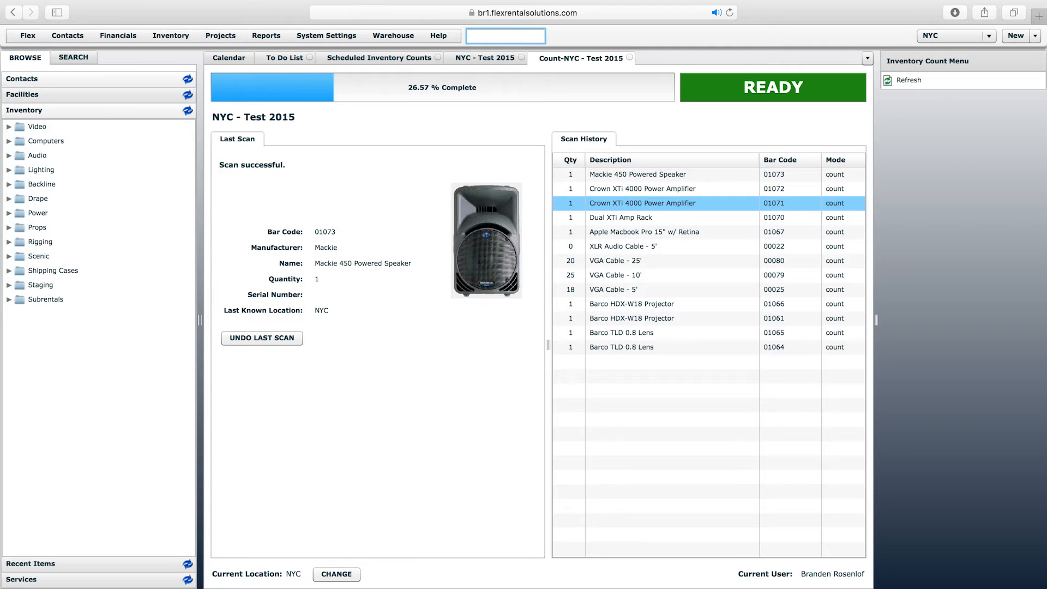
pyautogui.write('01074')
pyautogui.press('Return')
pyautogui.write('01075')
pyautogui.press('Return')
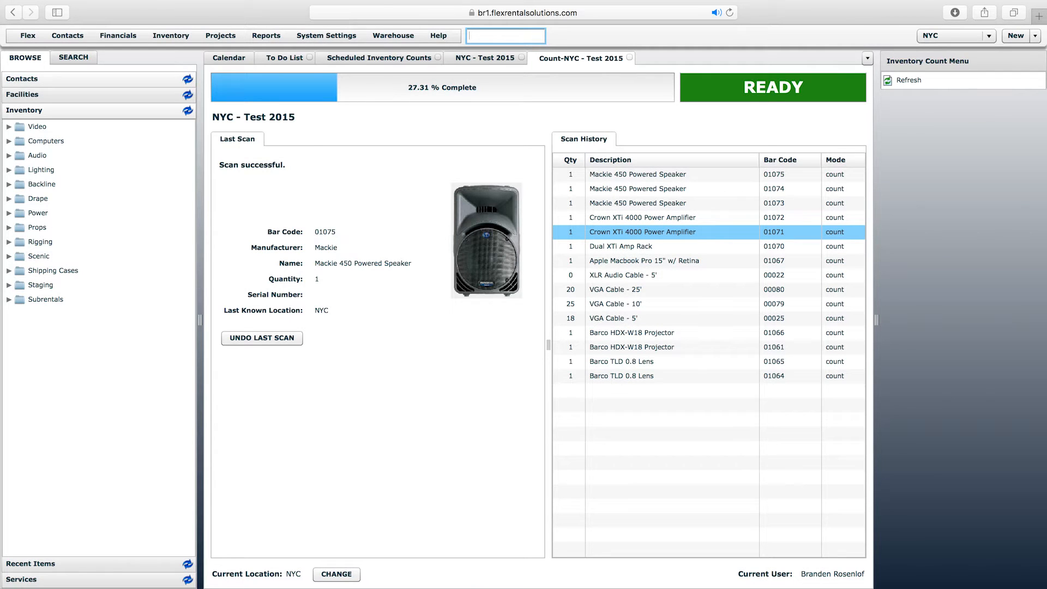
pyautogui.moveTo(316, 312); pyautogui.dragTo(333, 309)
pyautogui.click(326, 309)
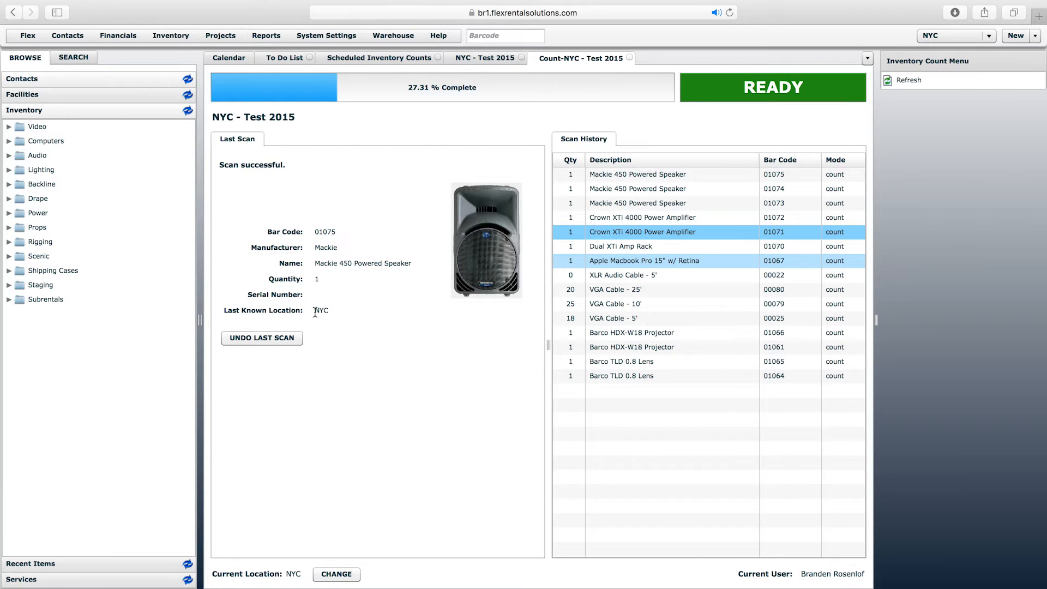
pyautogui.moveTo(315, 312); pyautogui.dragTo(331, 309)
pyautogui.click(331, 310)
# Count 34 of the 5' XLR audio cable, bar code 00022, and 47 of the 10' XLR audio cable, bar code 00023
pyautogui.write('0')
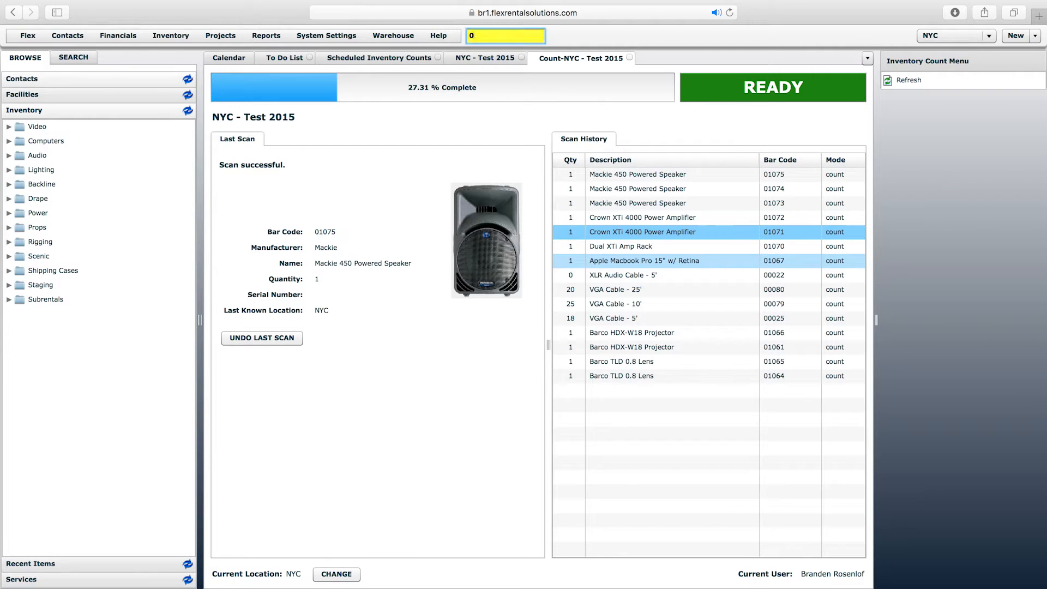
pyautogui.press('Return')
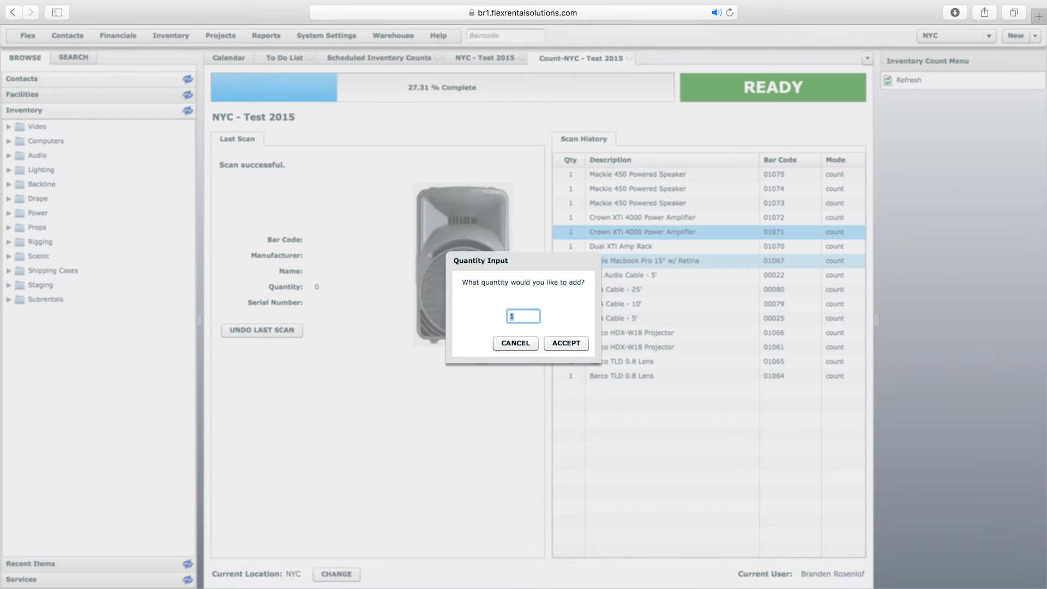
pyautogui.write('34')
pyautogui.press('Return')
pyautogui.write('00022')
pyautogui.press('Return')
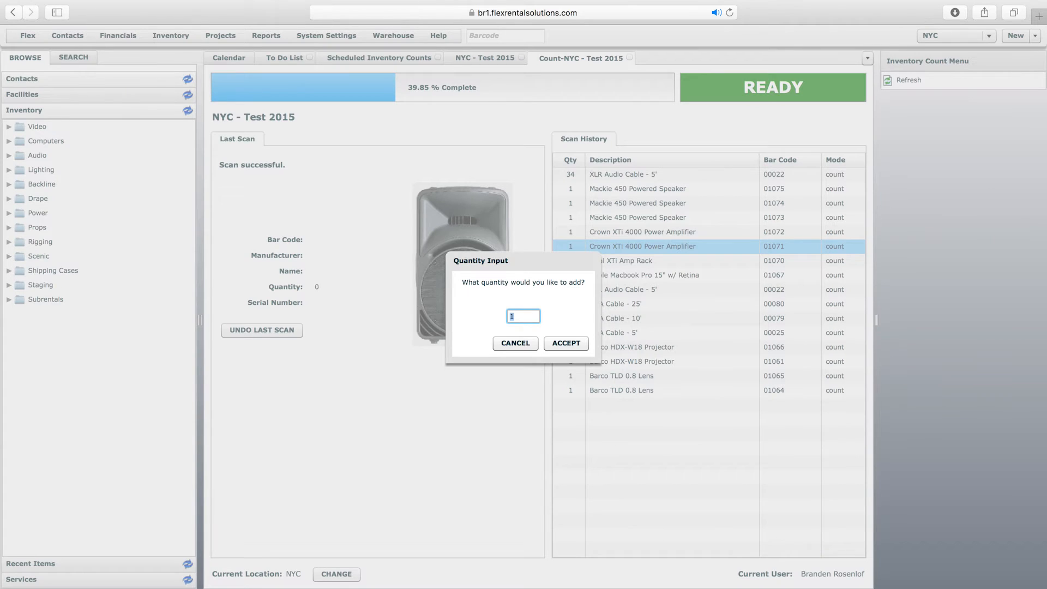
pyautogui.write('47')
pyautogui.press('Return')
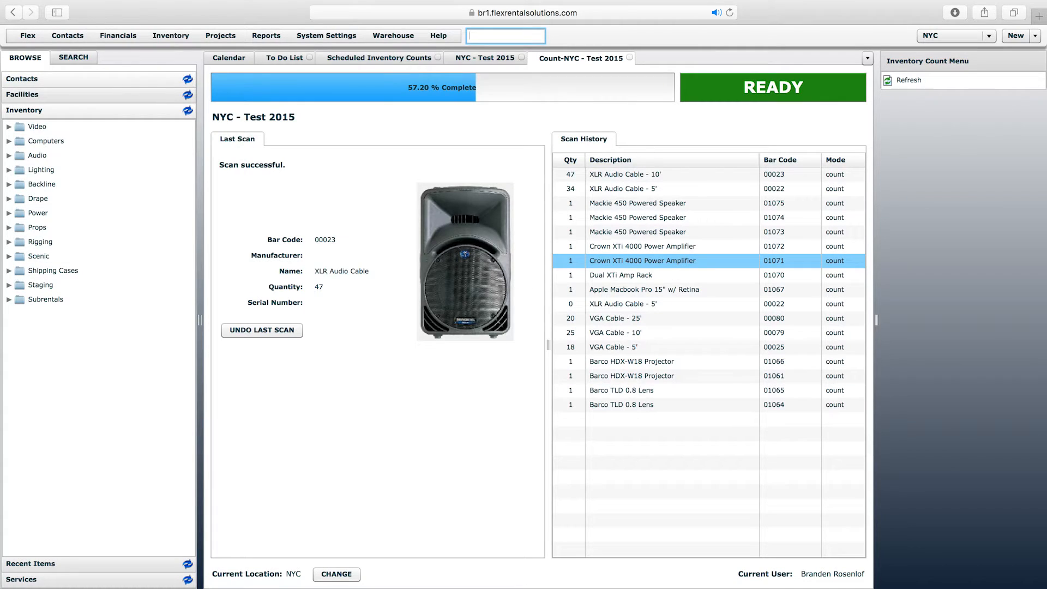
# Count 54 of the 25' XLR audio cable, bar code 00024, and 17 of the 100' XLR audio cable, bar code 00197
pyautogui.write('00024')
pyautogui.press('Return')
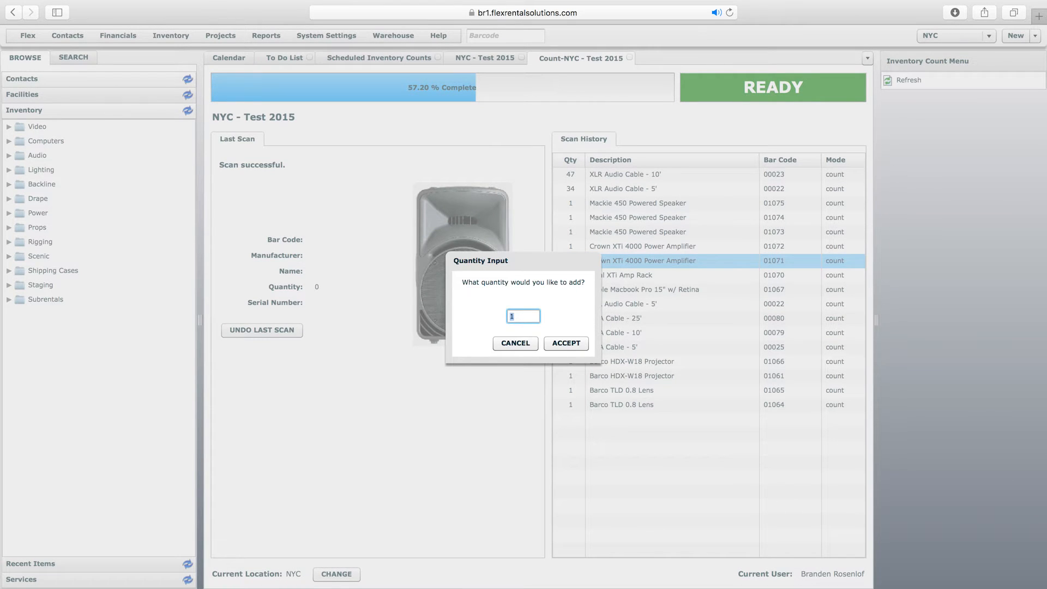
pyautogui.write('54')
pyautogui.press('Return')
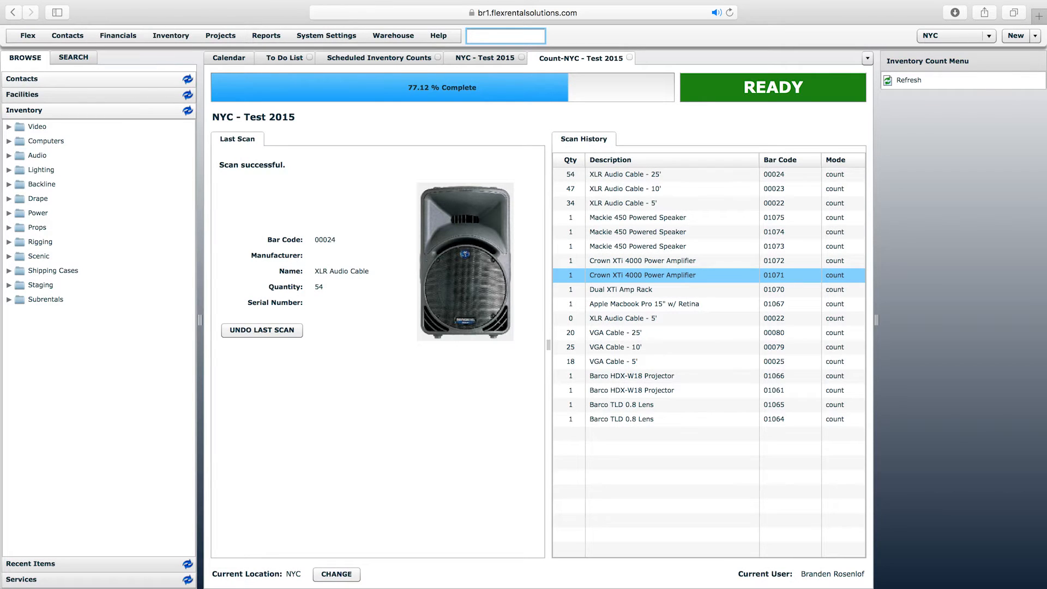
pyautogui.write('00197')
pyautogui.press('Return')
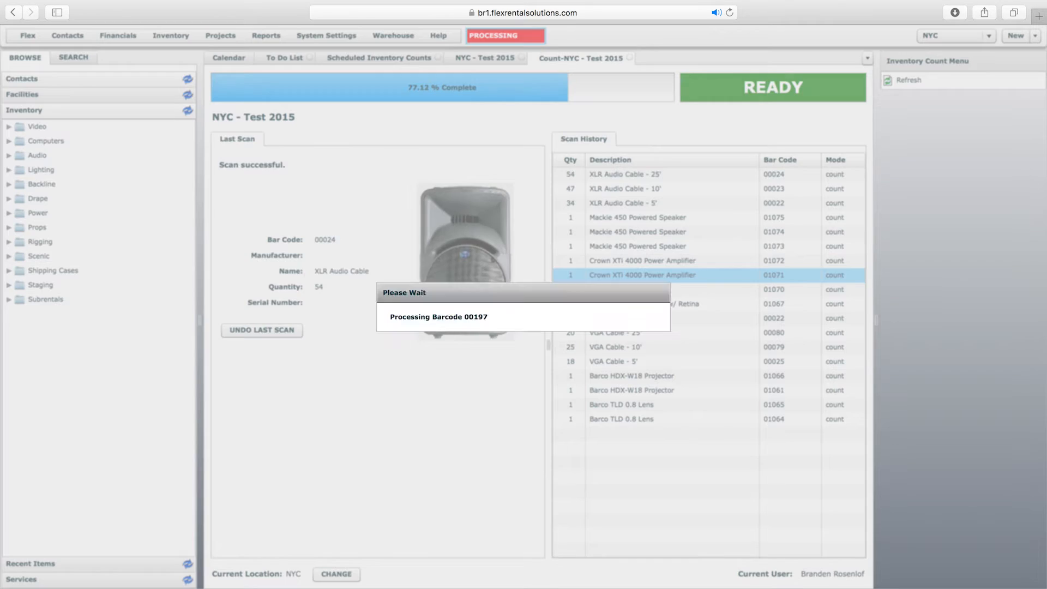
pyautogui.write('17')
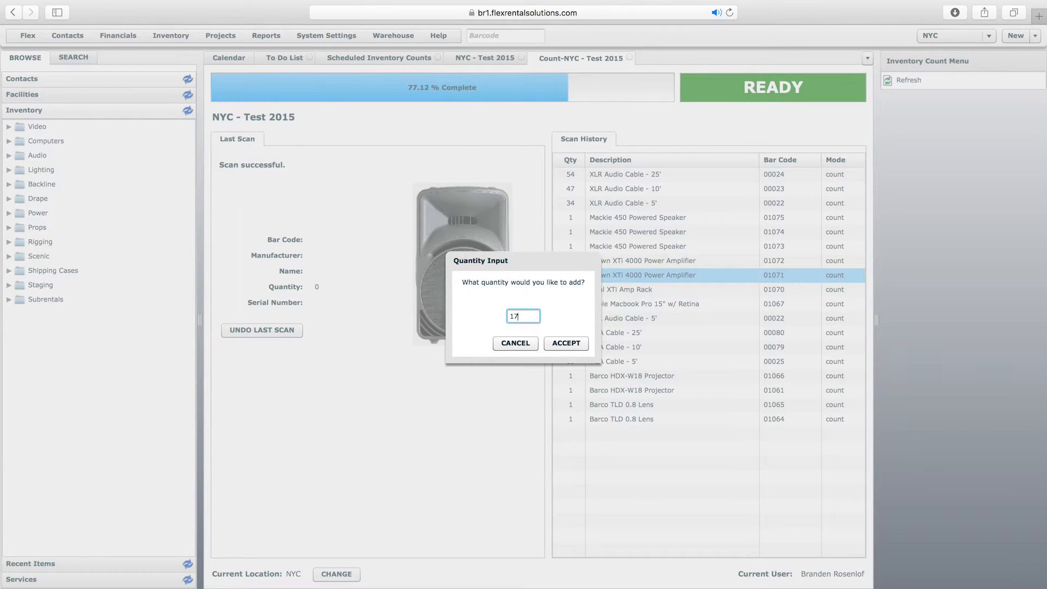
pyautogui.press('Return')
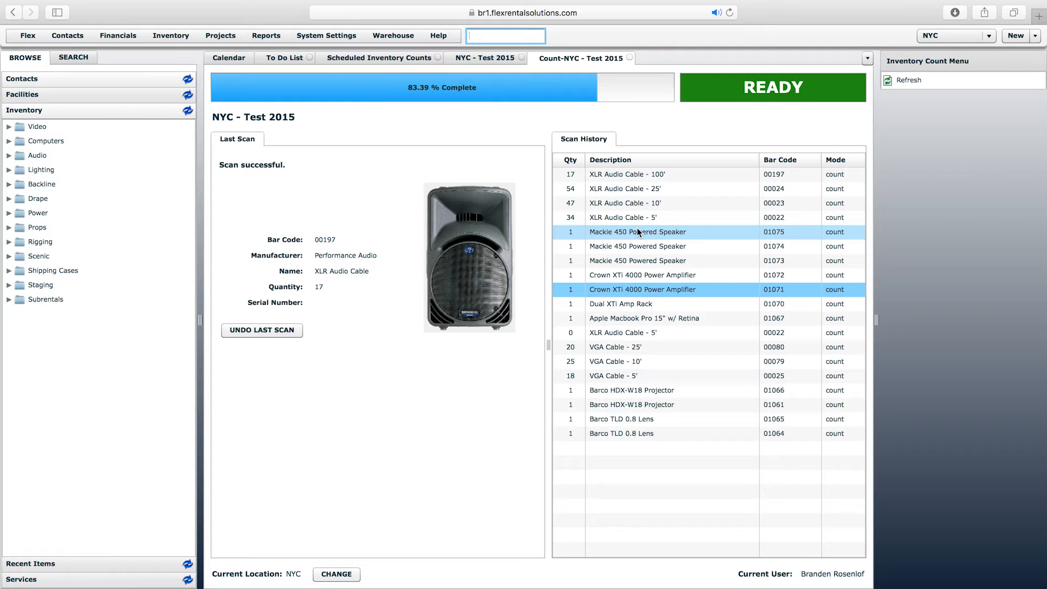
# Count the two Vari Lite VL3500 Wash dual cases with bar codes 01084 and 01083
pyautogui.write('01084')
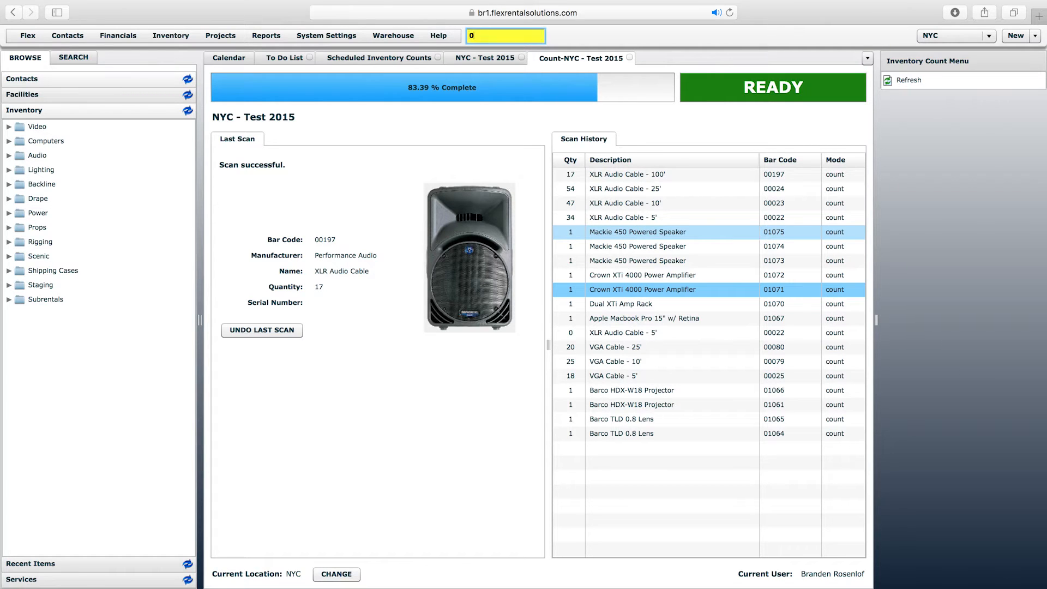
pyautogui.press('Return')
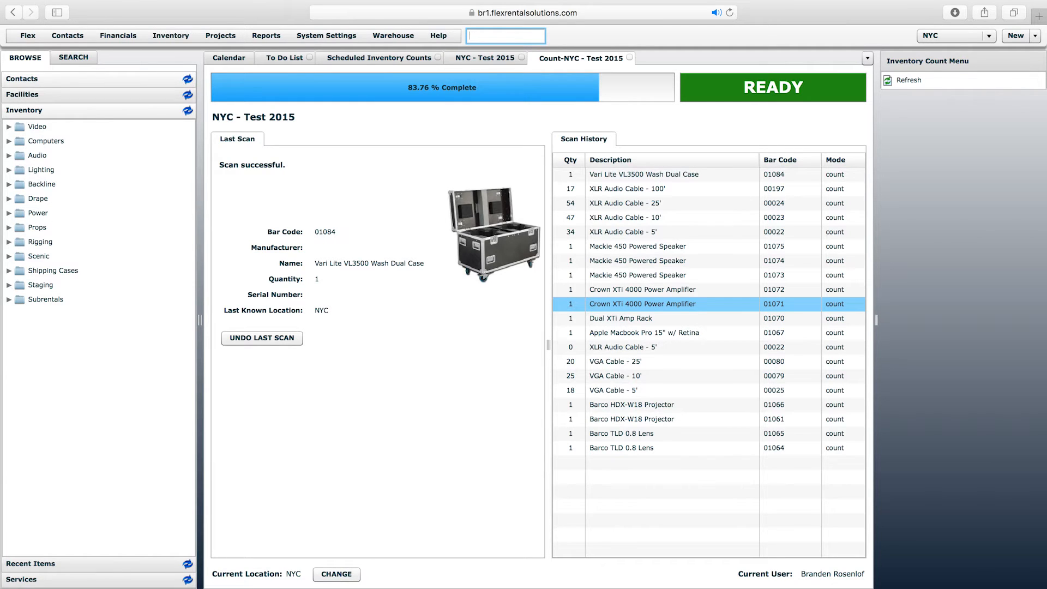
pyautogui.write('01083')
pyautogui.press('Return')
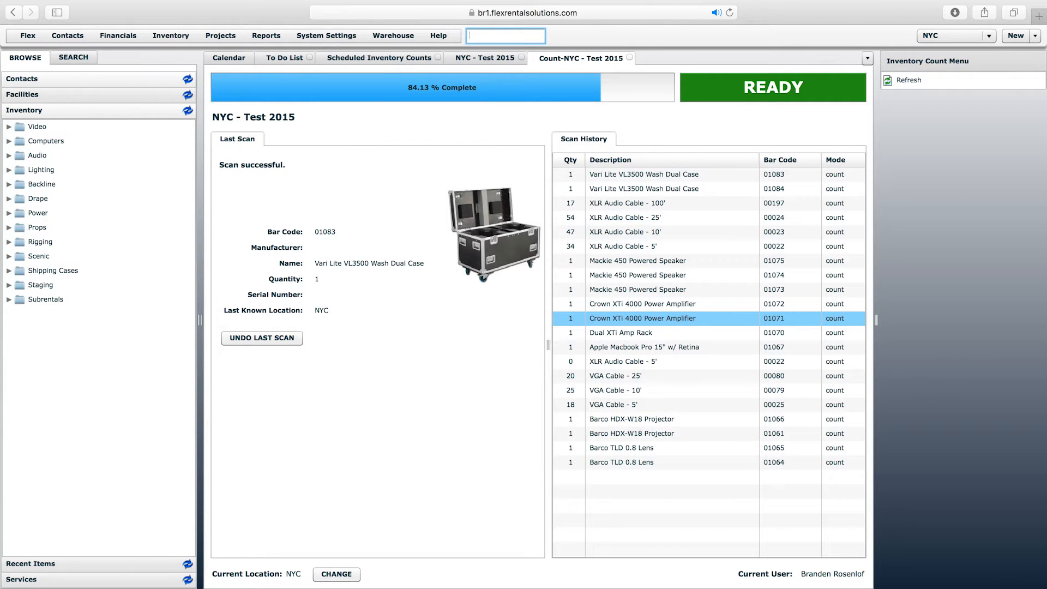
# Count the four Vari-Lite VL3500 Wash fixtures with bar codes 01077, 01078, 01079 and 01080
pyautogui.write('01077')
pyautogui.press('Return')
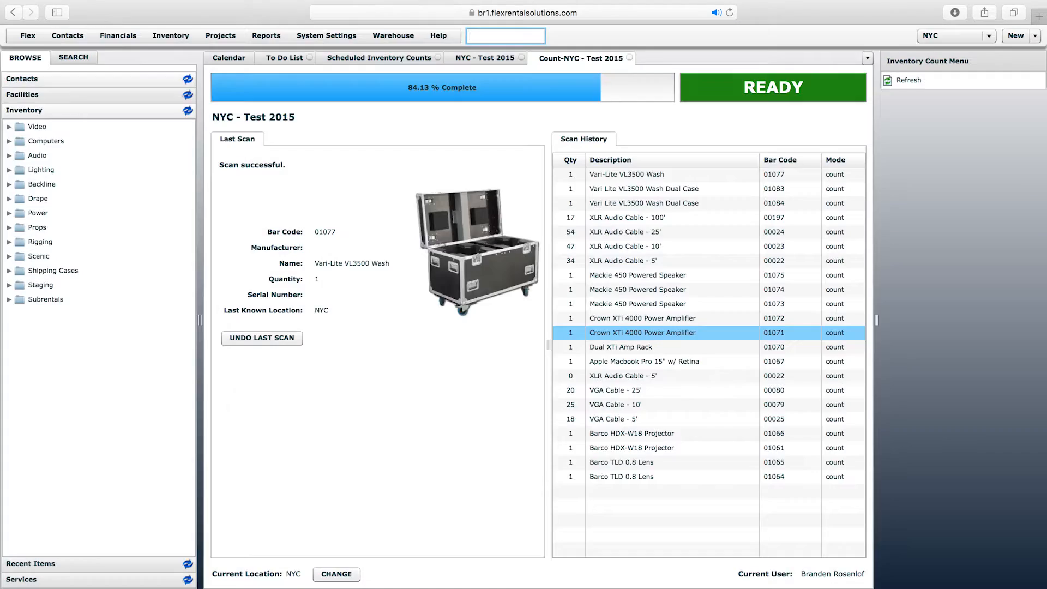
pyautogui.write('01078')
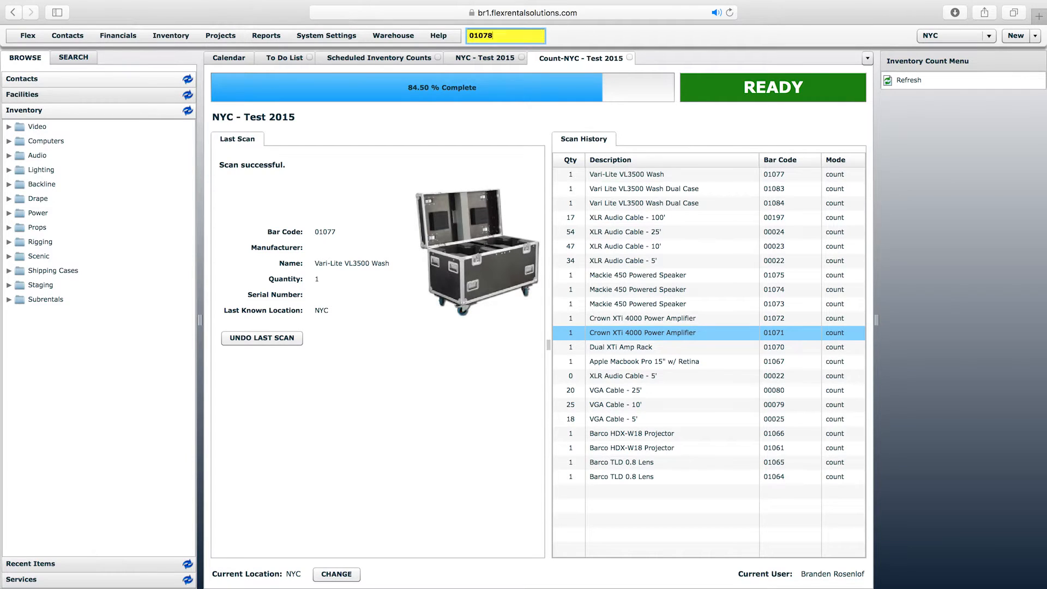
pyautogui.press('Return')
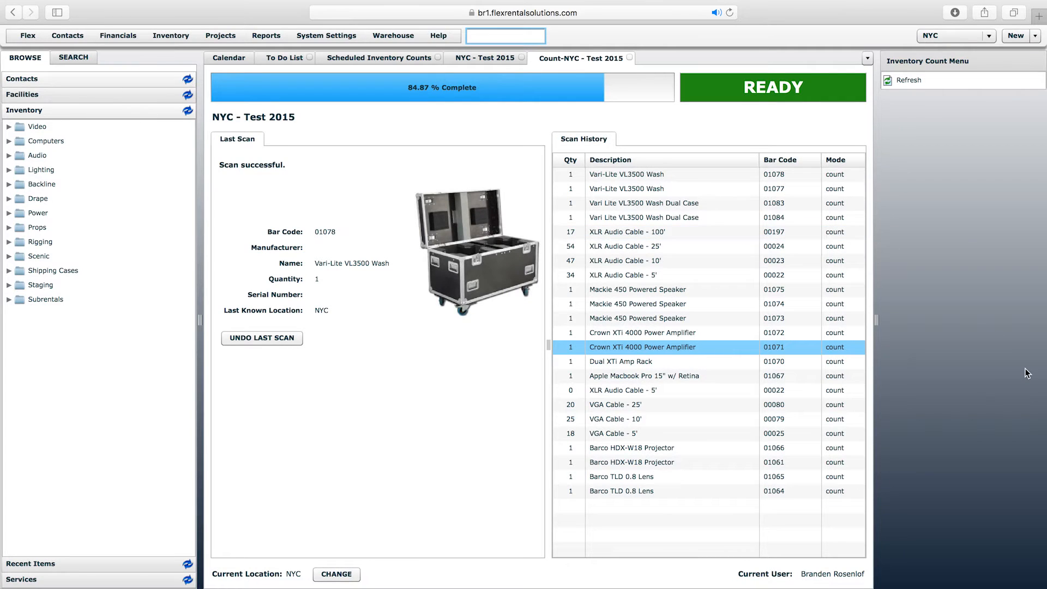
pyautogui.write('01079')
pyautogui.press('Return')
pyautogui.write('01080')
pyautogui.press('Return')
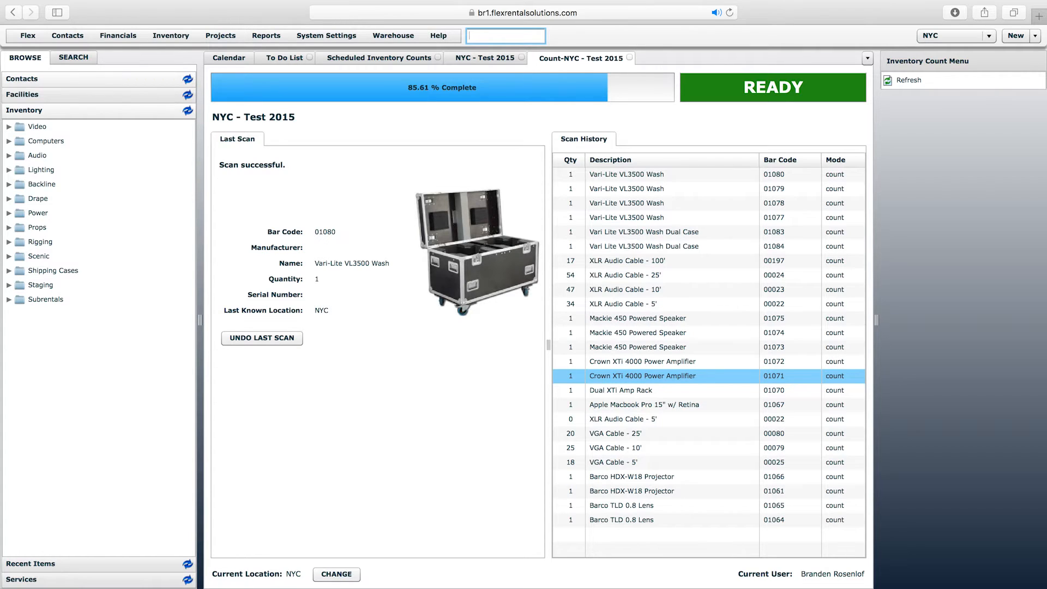
# Count the 4x8 Stage Deck with bar code 01090
pyautogui.write('01090')
pyautogui.press('Return')
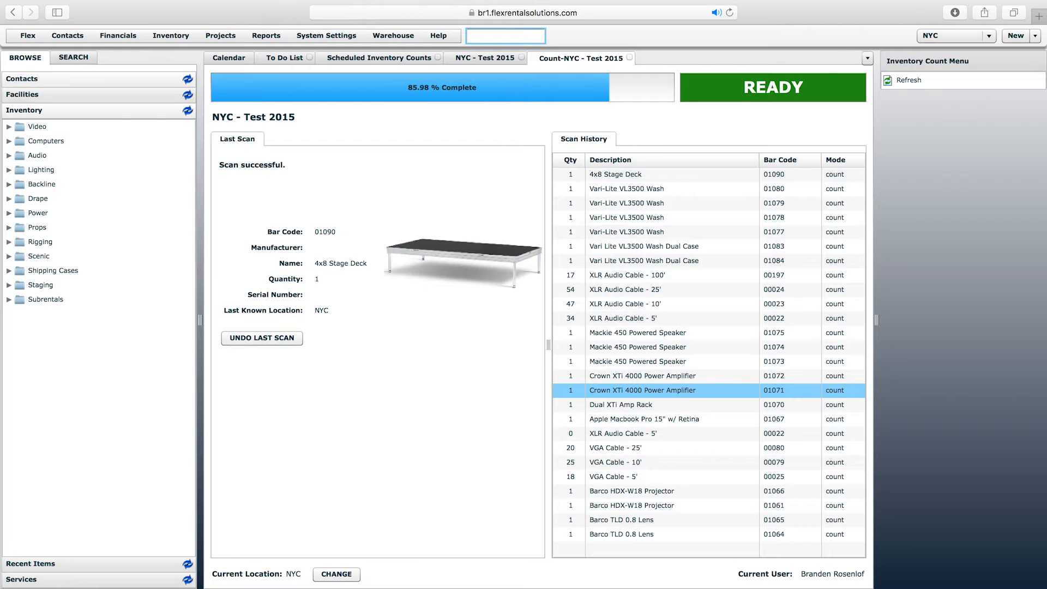
# Count the three 4x8 Stage Decks with bar codes 01089, 01088 and 01087
pyautogui.write('01089')
pyautogui.press('Return')
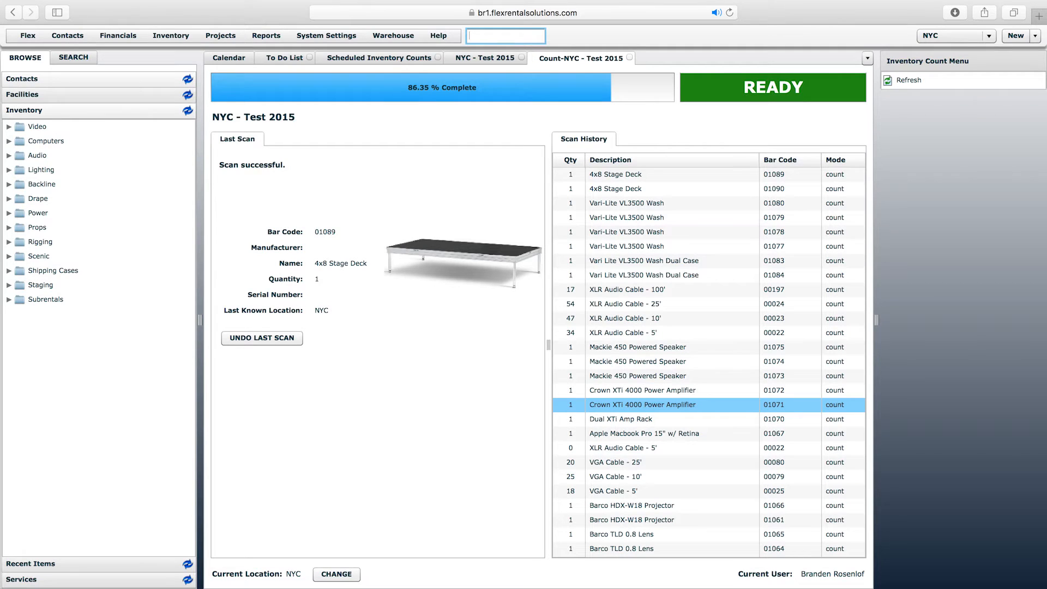
pyautogui.write('01088')
pyautogui.press('Return')
pyautogui.write('01087')
pyautogui.press('Return')
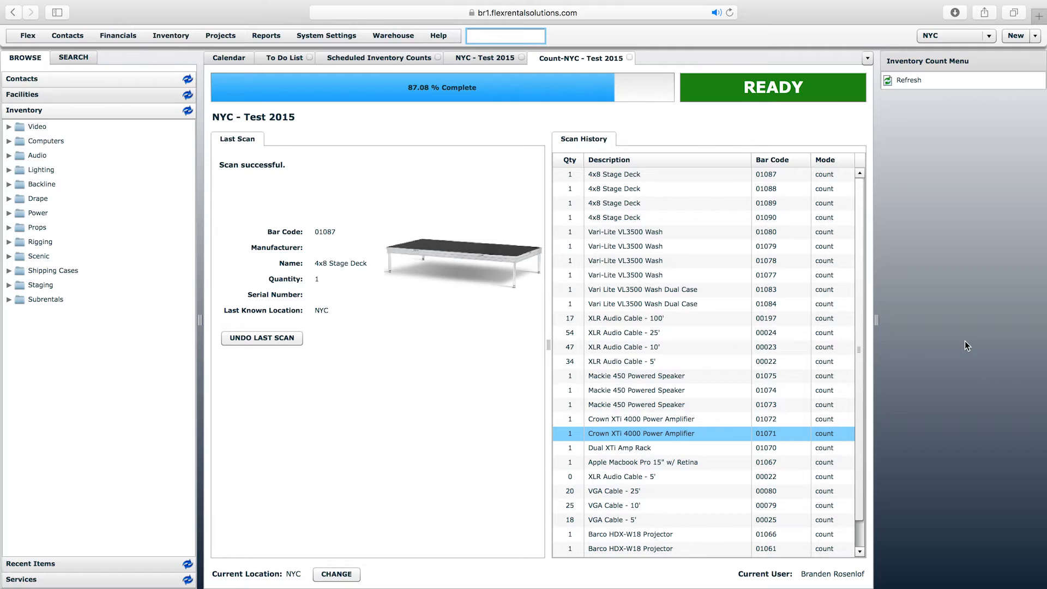
# Leave the counting screen, reload the scheduled inventory counts list and open the NYC - Test 2015 count
pyautogui.click(857, 288)
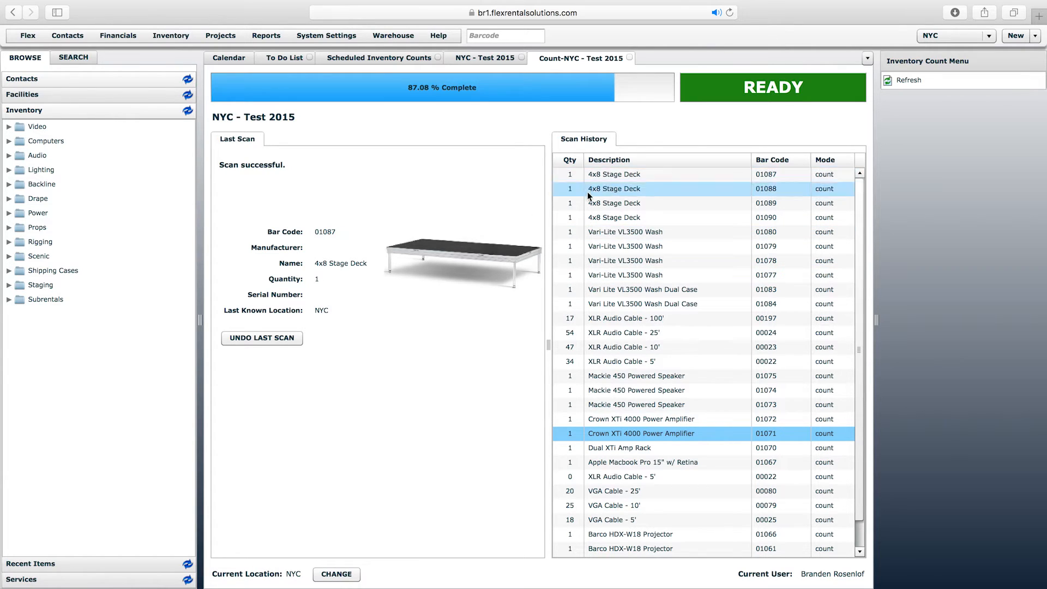
pyautogui.click(629, 57)
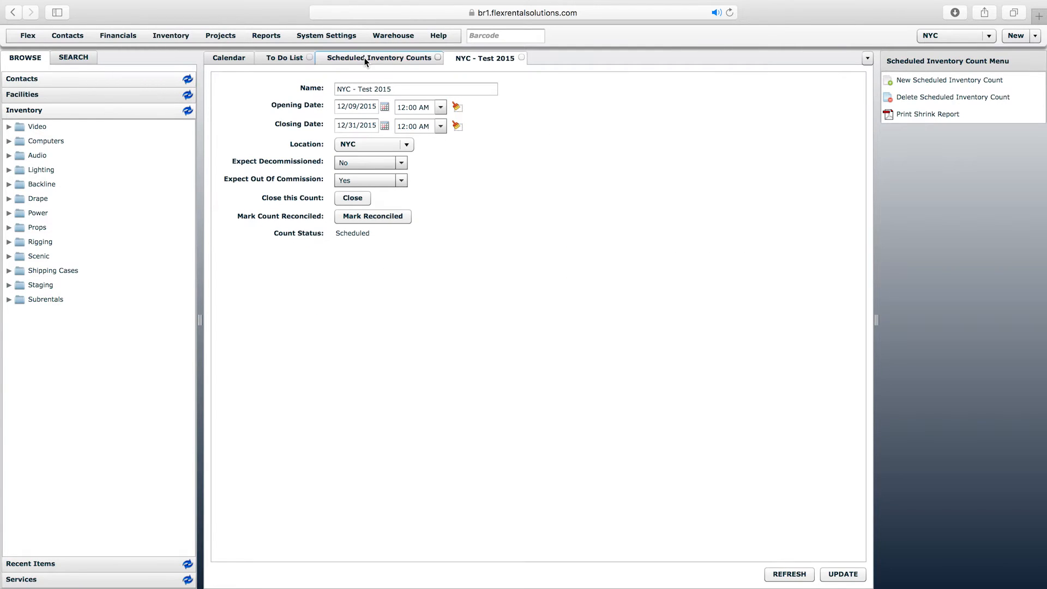
pyautogui.click(175, 40)
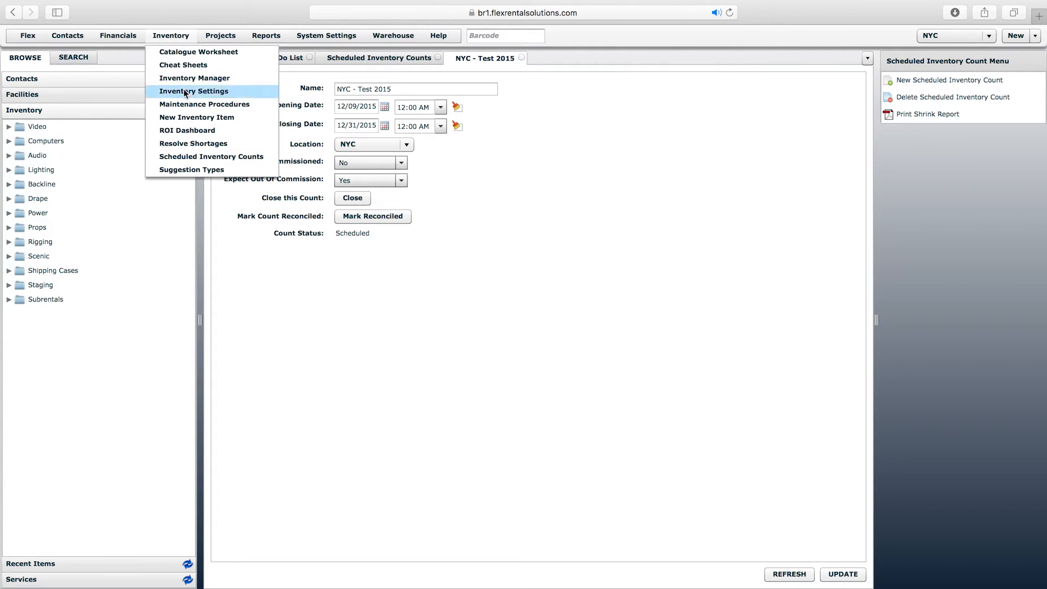
pyautogui.click(211, 157)
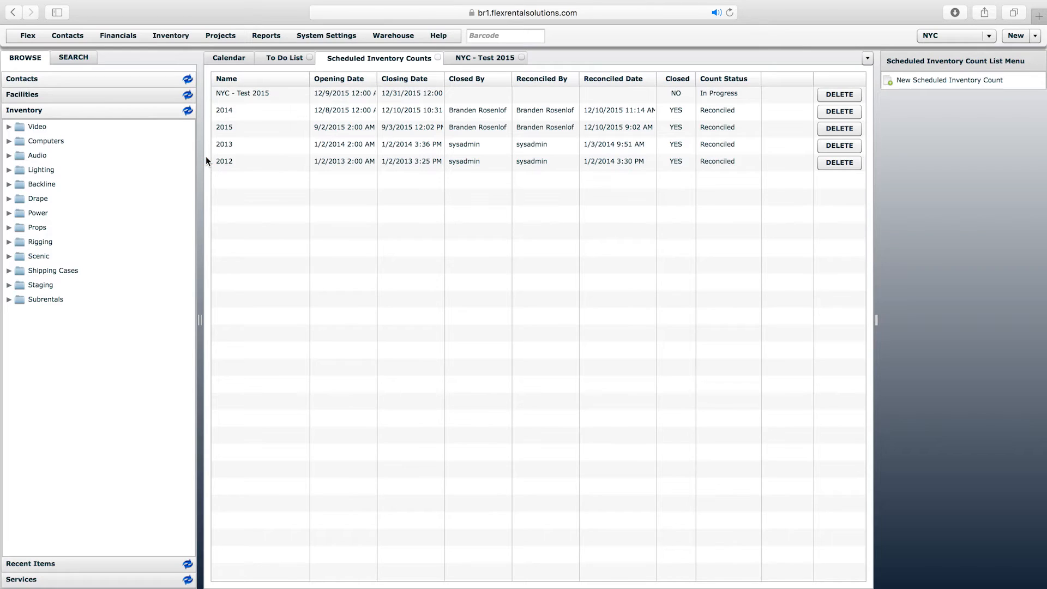
pyautogui.doubleClick(241, 96)
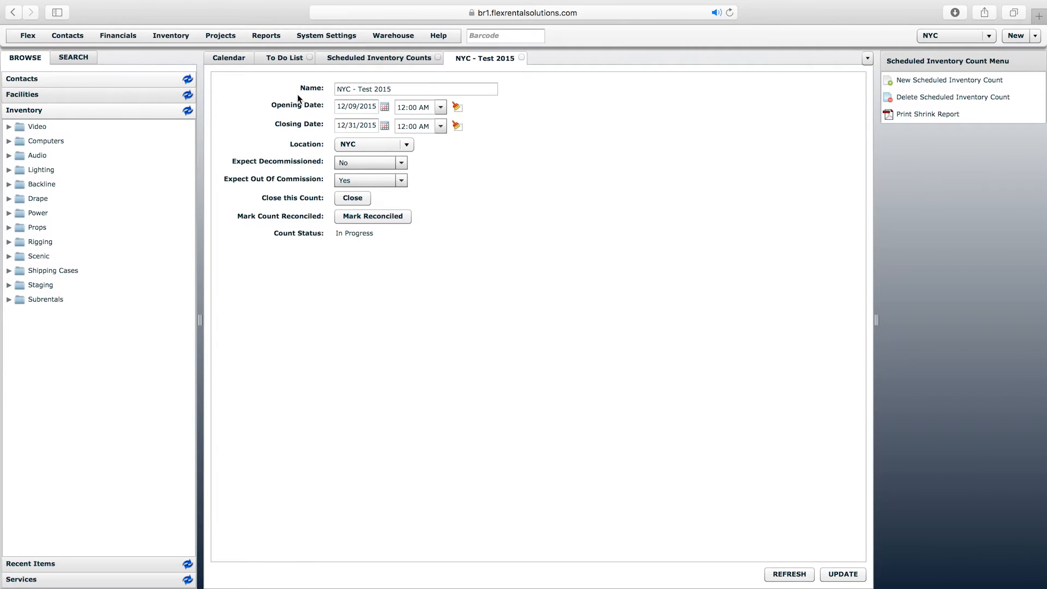
# Close out the NYC - Test 2015 count, read the close-out note and refresh the count's status
pyautogui.click(353, 198)
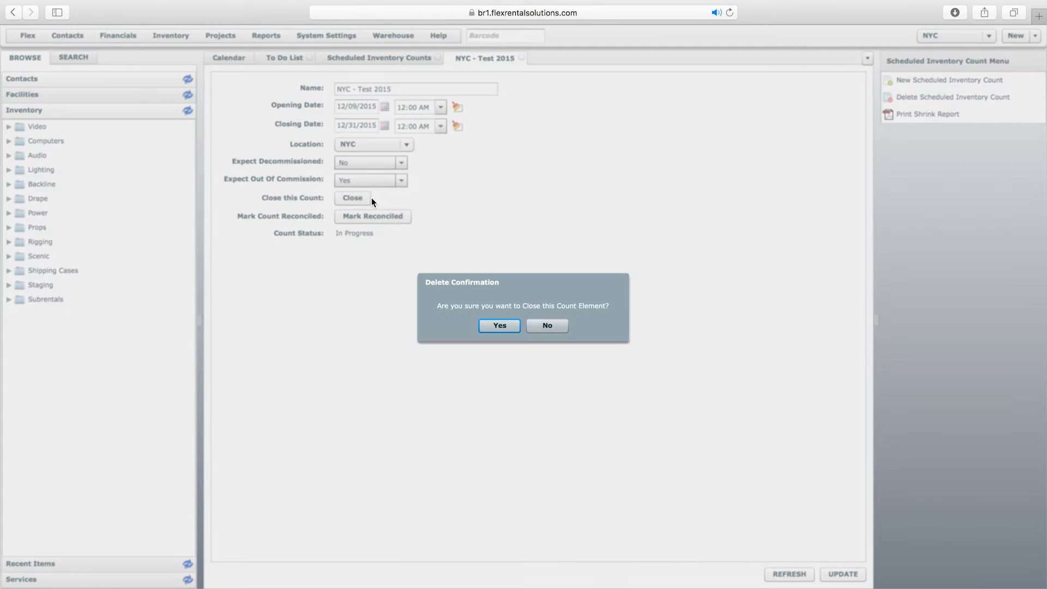
pyautogui.click(500, 326)
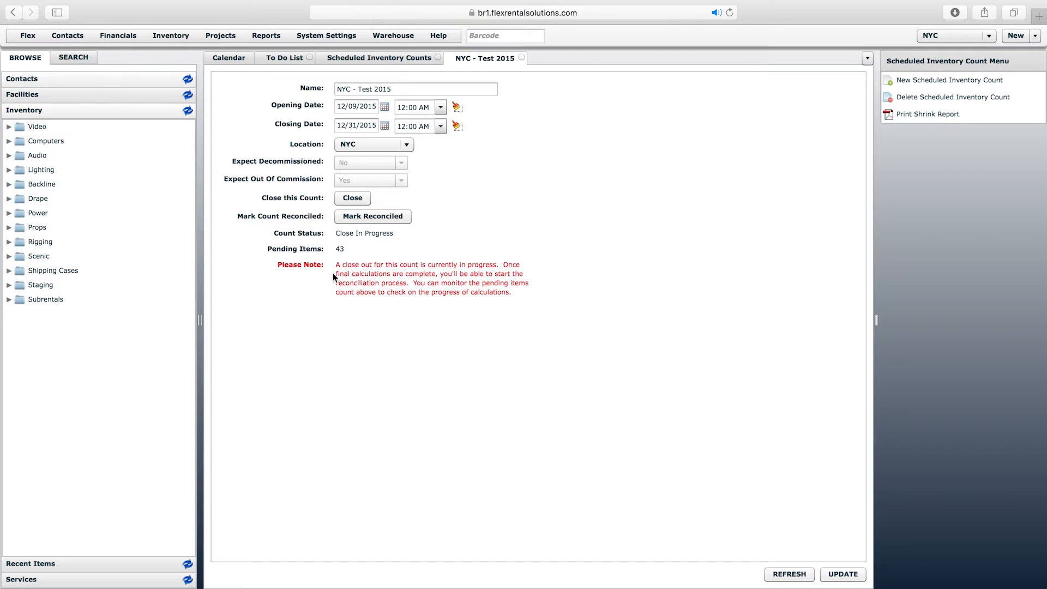
pyautogui.moveTo(335, 265); pyautogui.dragTo(421, 262)
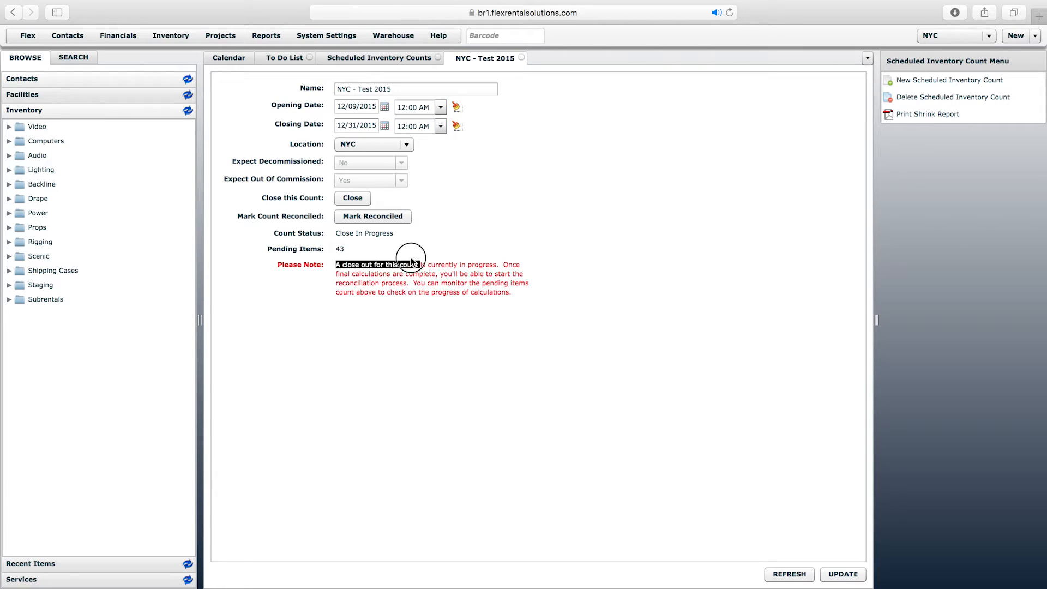
pyautogui.click(354, 267)
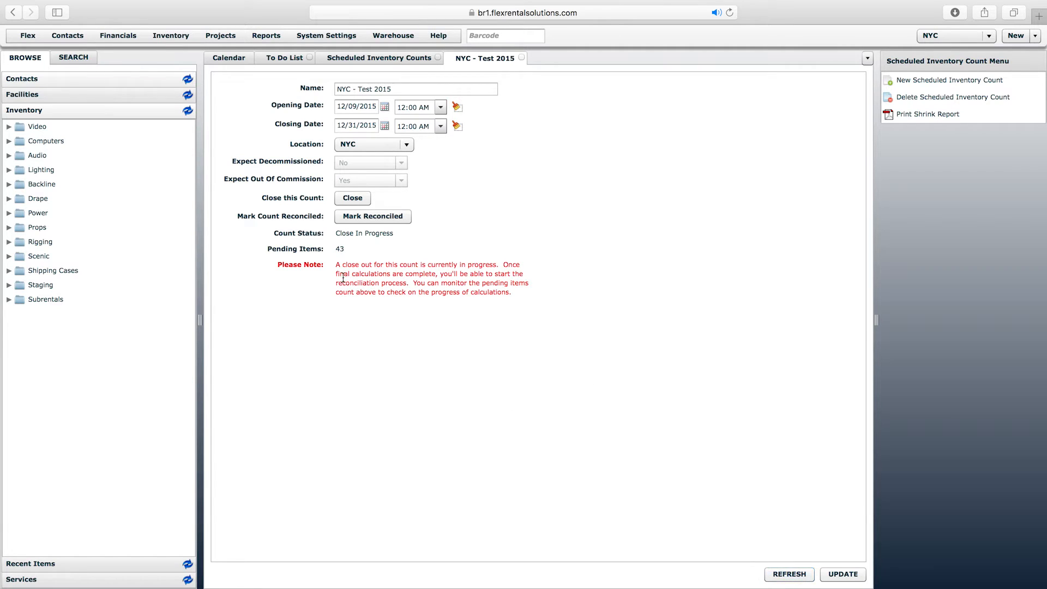
pyautogui.click(791, 574)
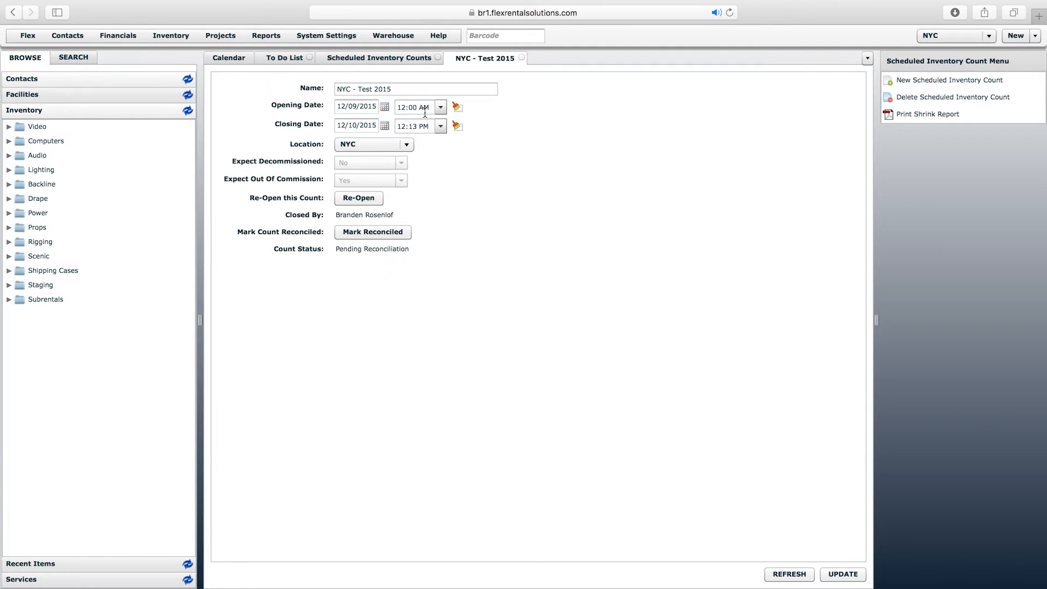
pyautogui.click(407, 35)
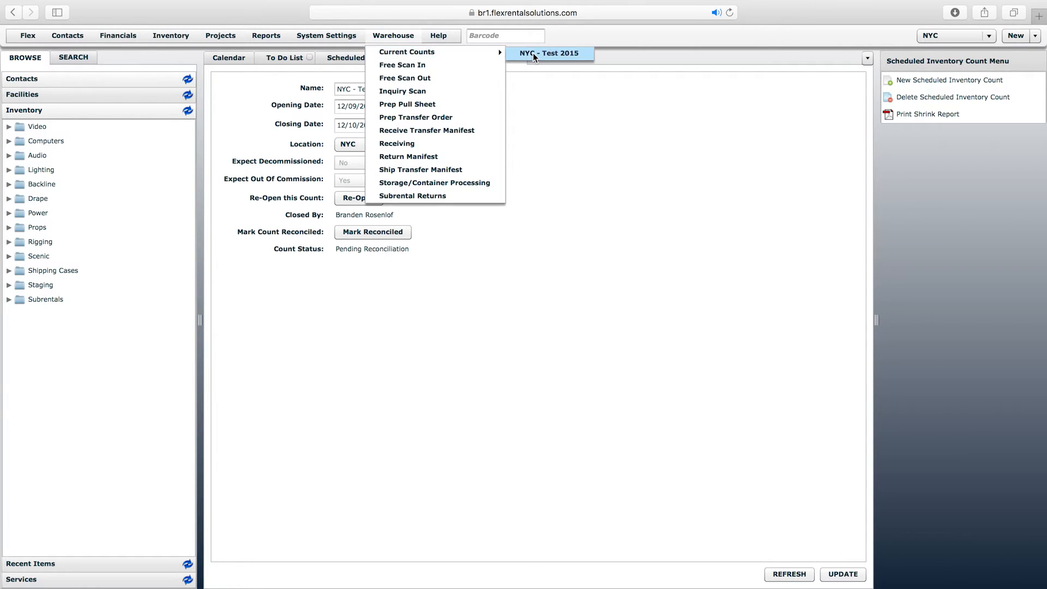
pyautogui.click(529, 53)
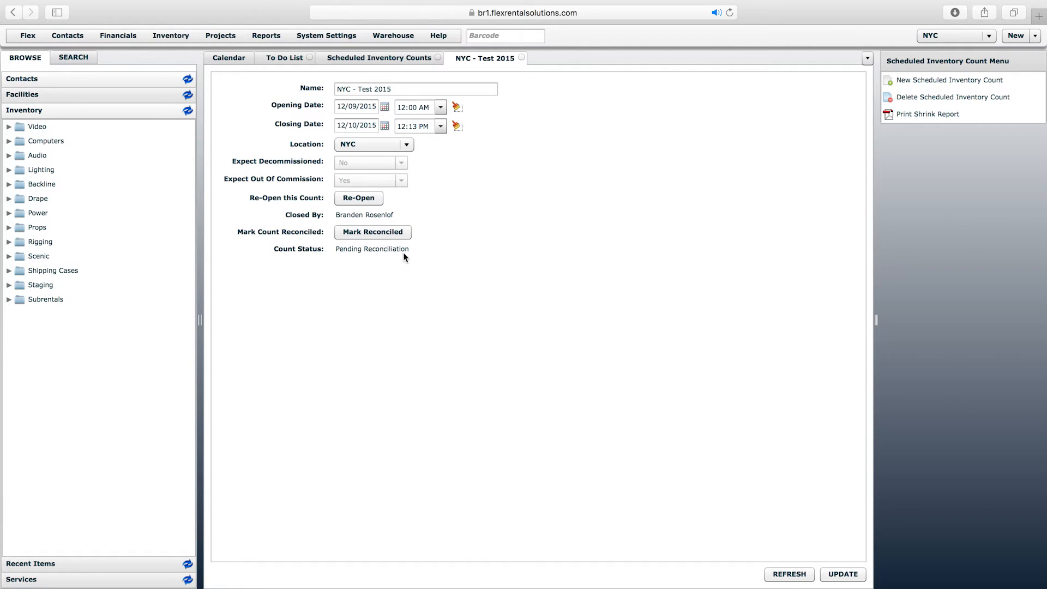
# Reload the scheduled inventory counts list and start the reconciliation of the NYC - Test 2015 count
pyautogui.click(402, 61)
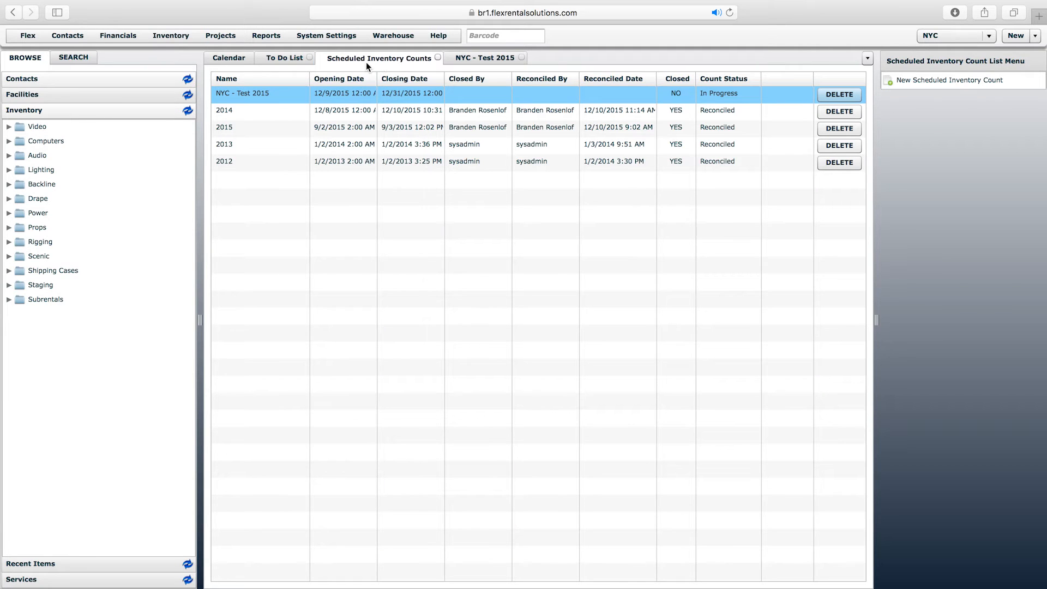
pyautogui.click(170, 36)
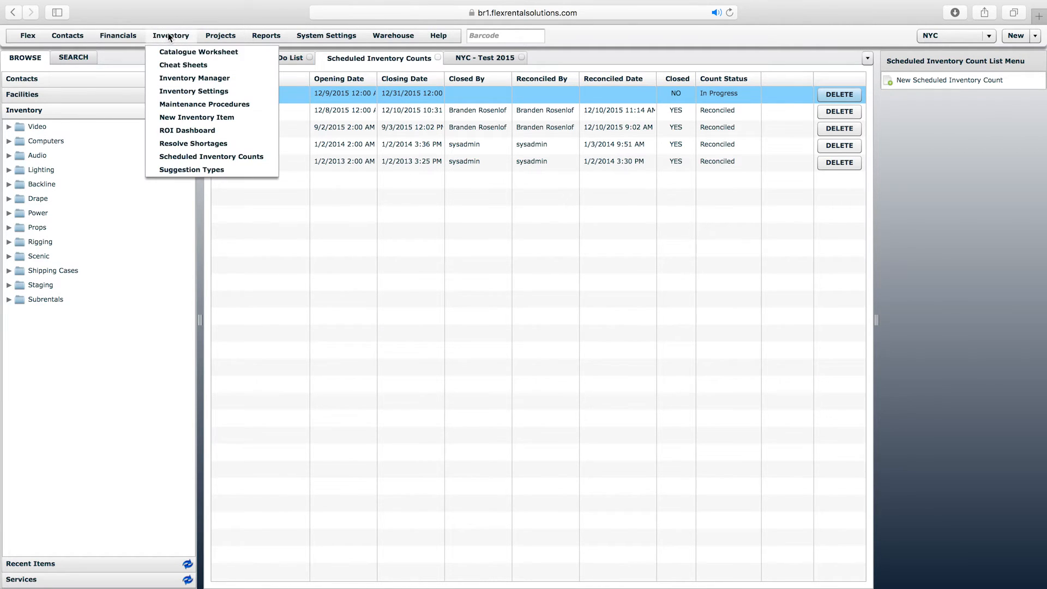
pyautogui.click(205, 157)
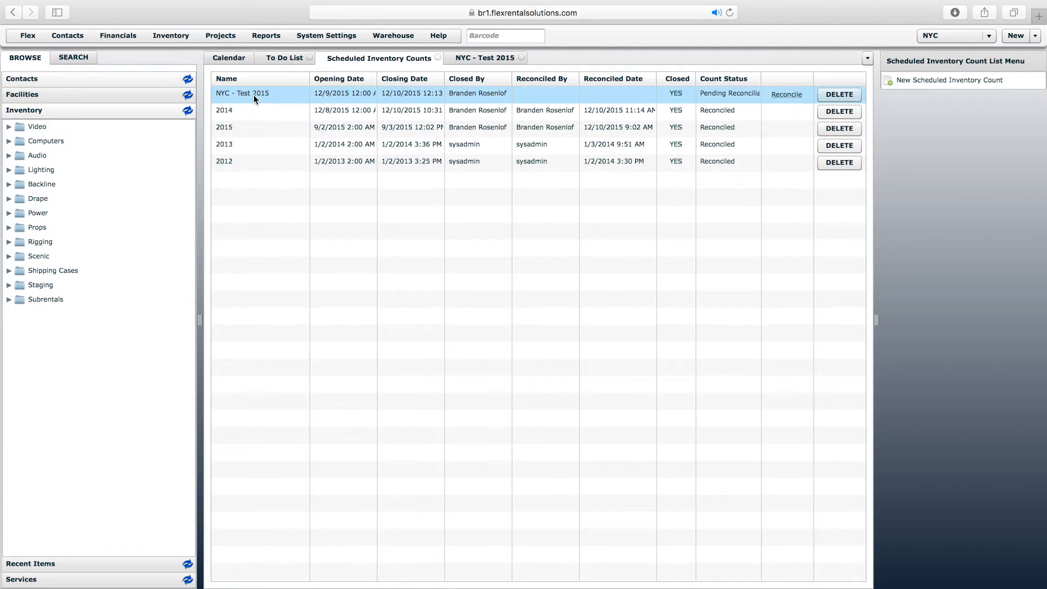
pyautogui.click(789, 99)
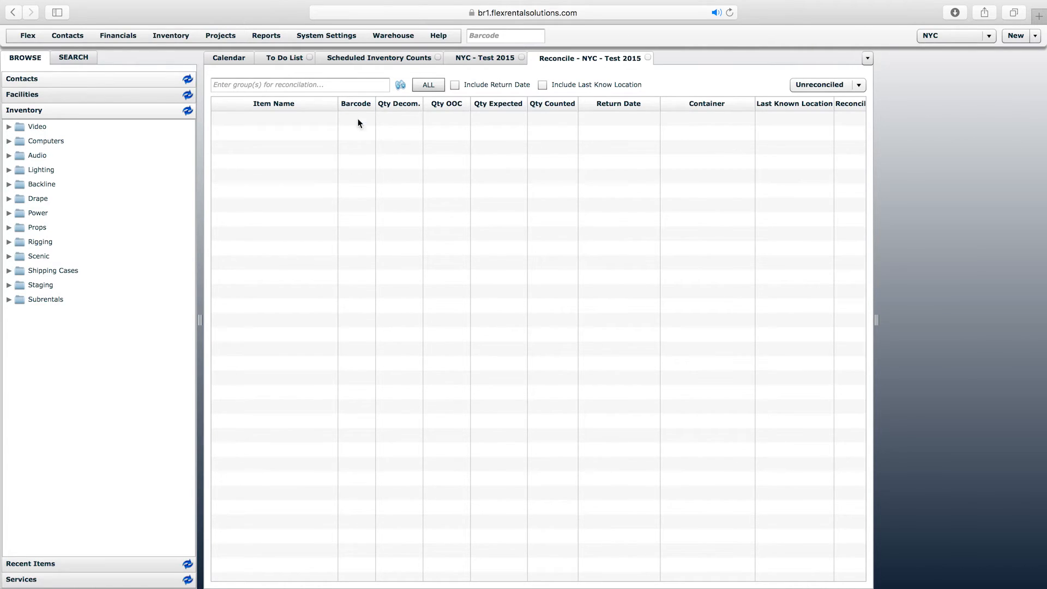
# Load all inventory groups for reconciliation and include the return date and last known location
pyautogui.moveTo(475, 87)
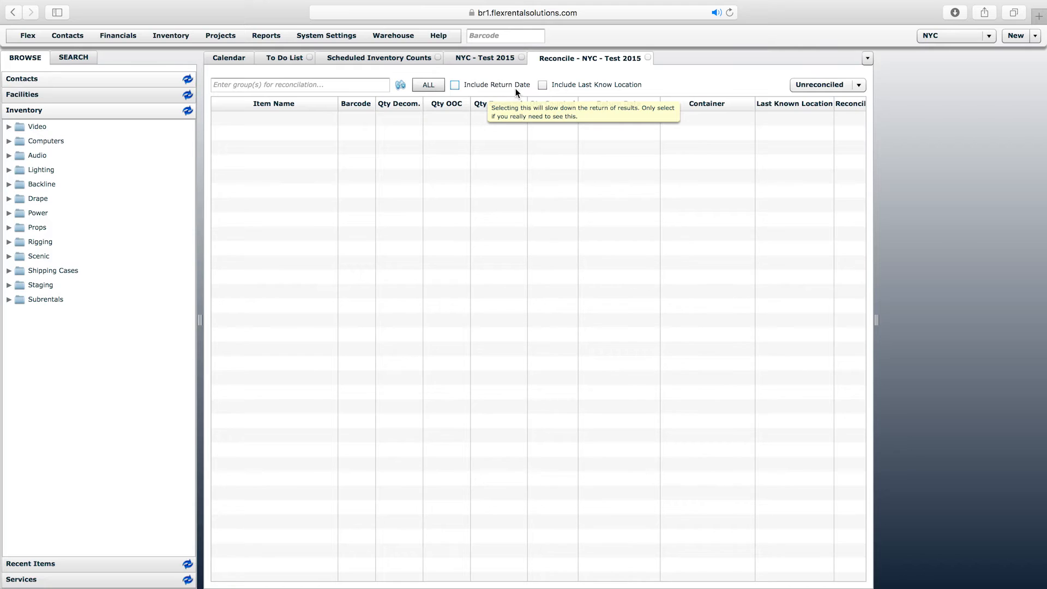
pyautogui.moveTo(571, 88)
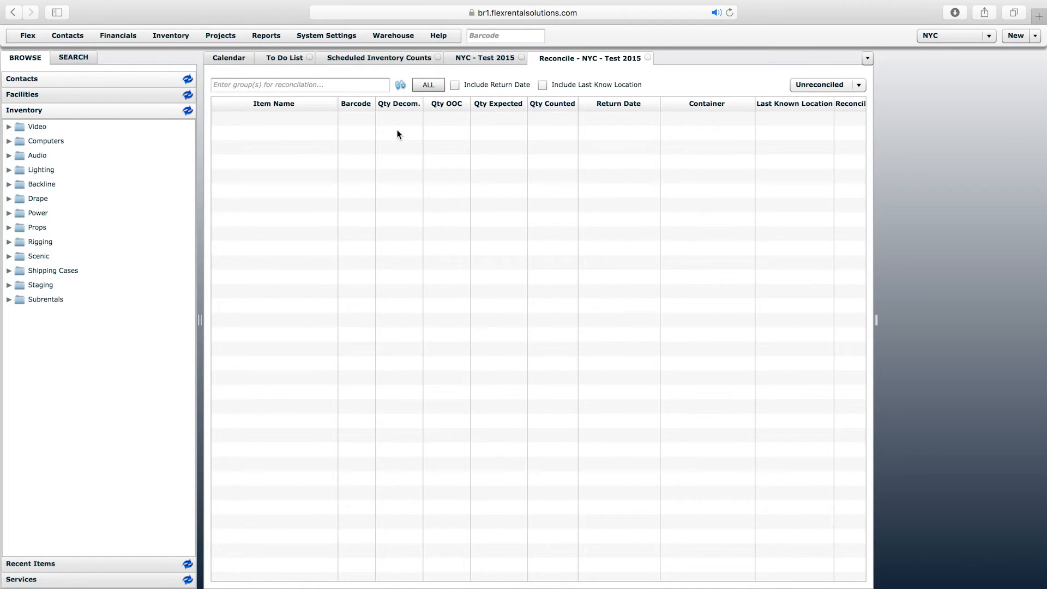
pyautogui.click(429, 84)
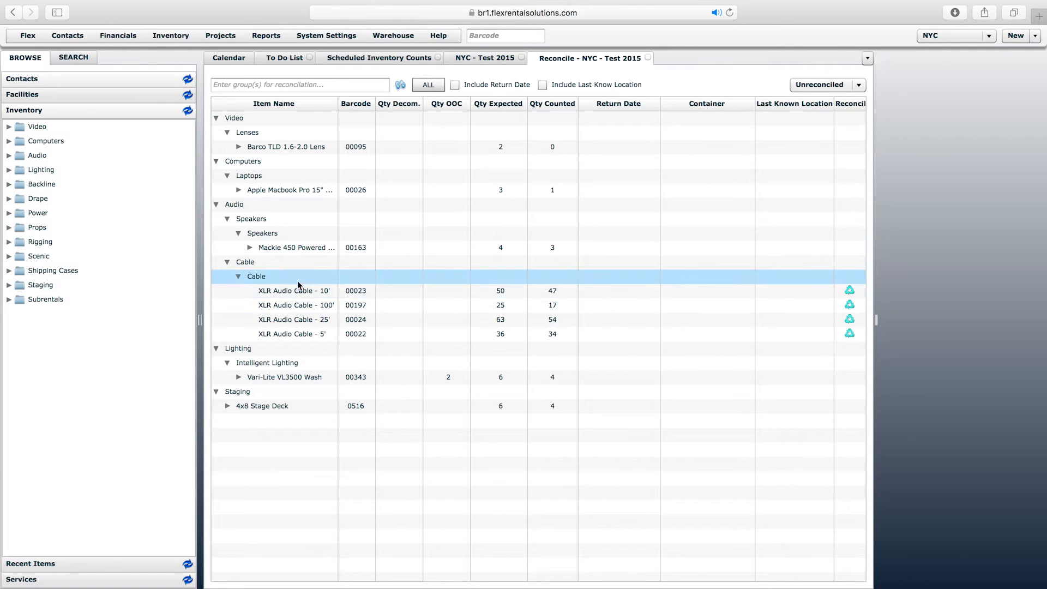
pyautogui.click(498, 84)
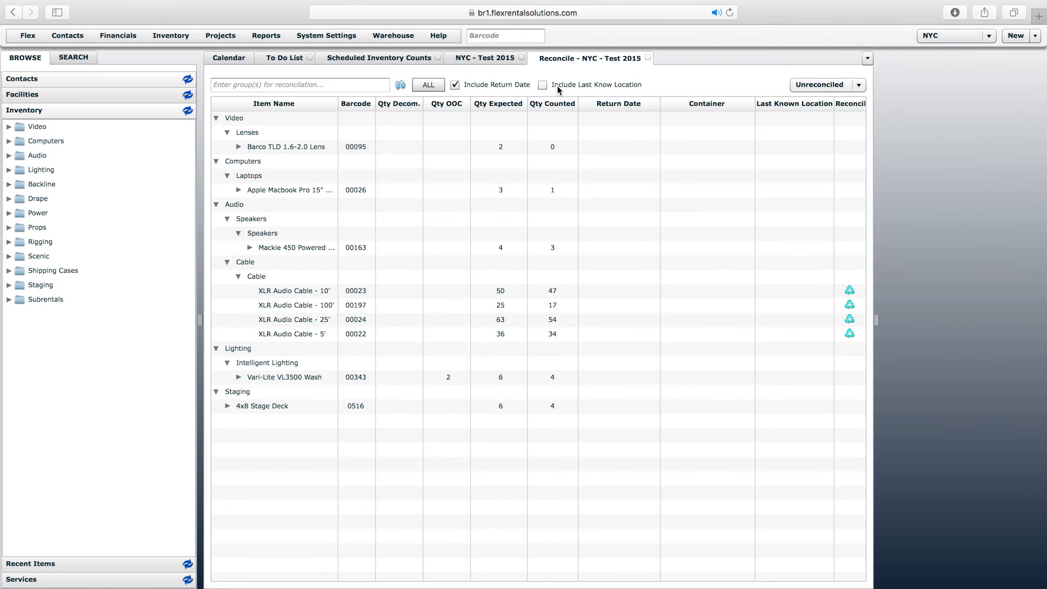
pyautogui.click(559, 87)
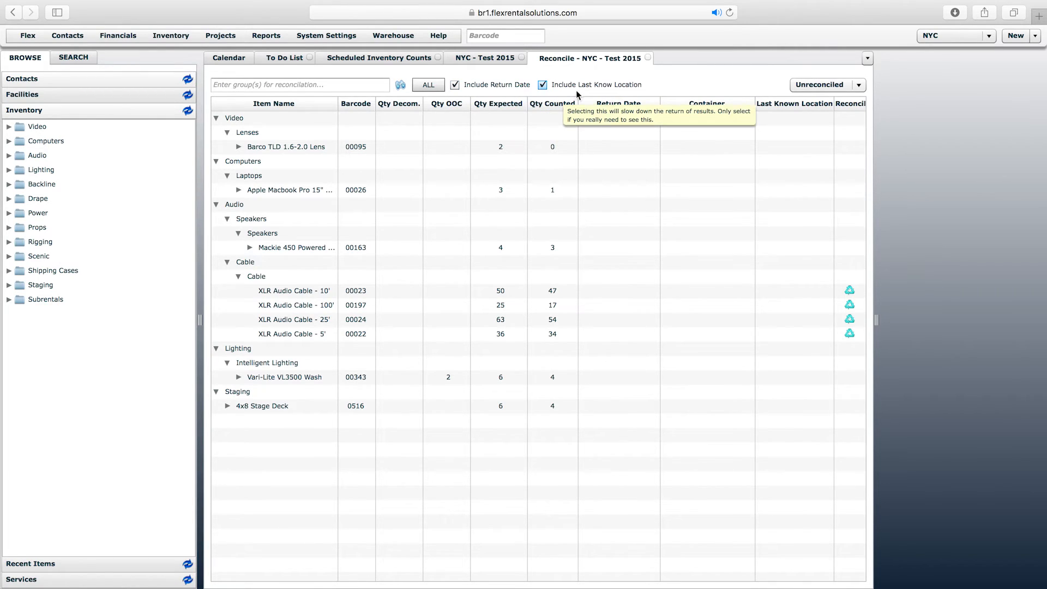
# Filter the reconciliation list to reconciled items and expand the Barco TLD 0.8 Lens units
pyautogui.click(809, 89)
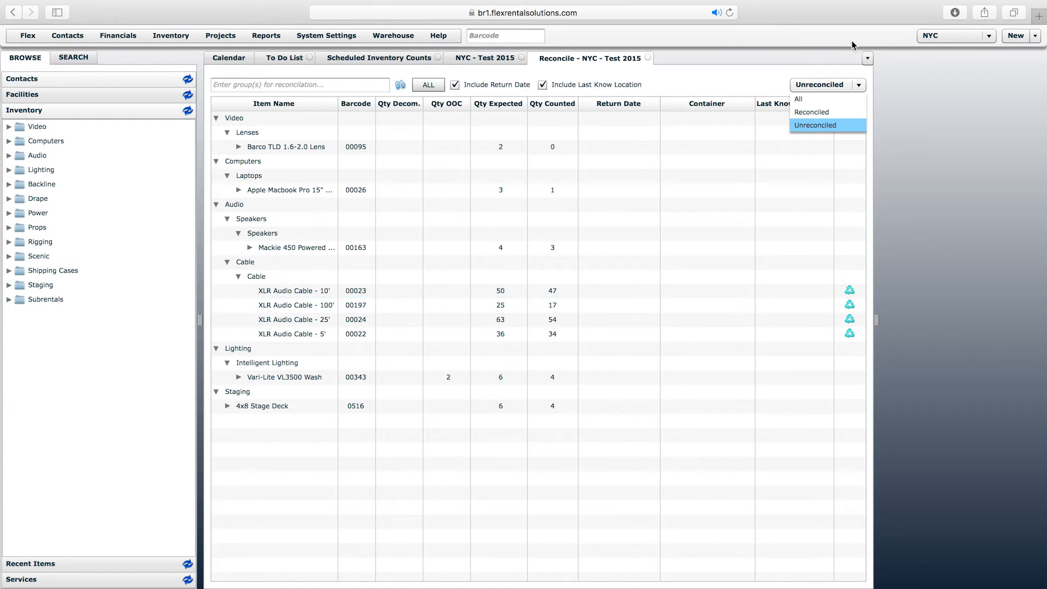
pyautogui.click(821, 114)
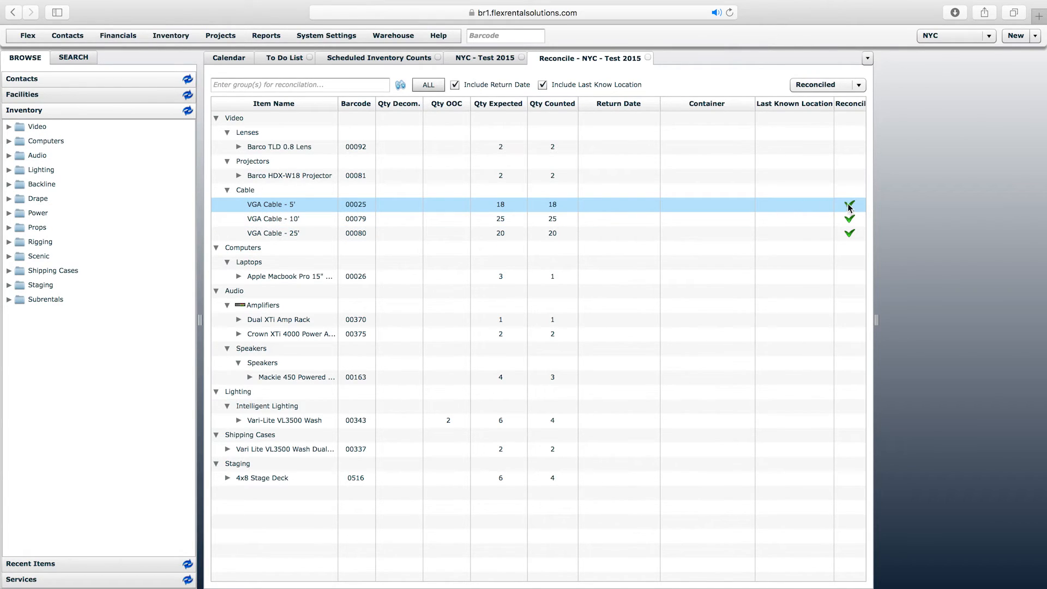
pyautogui.click(239, 149)
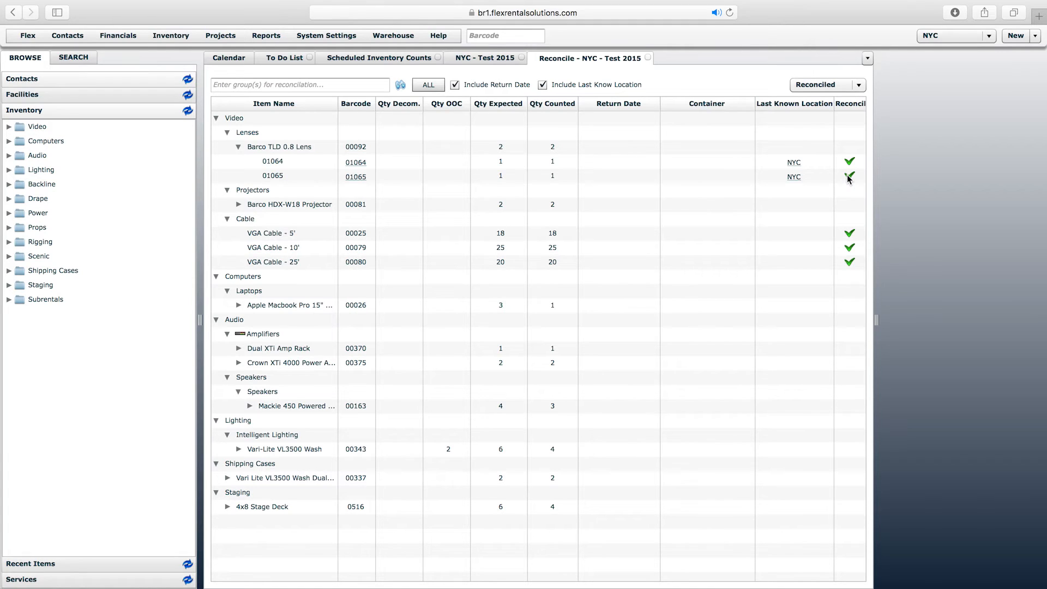
# Show both reconciled and unreconciled items, and expand the Barco TLD 0.8 and TLD 1.6-2.0 Lens entries
pyautogui.click(837, 85)
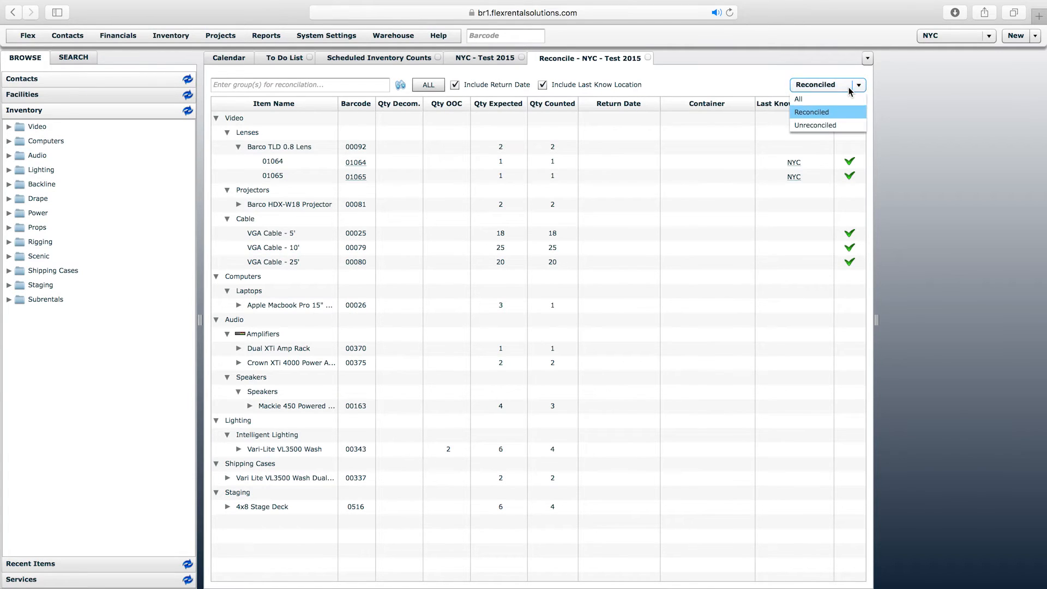
pyautogui.click(836, 94)
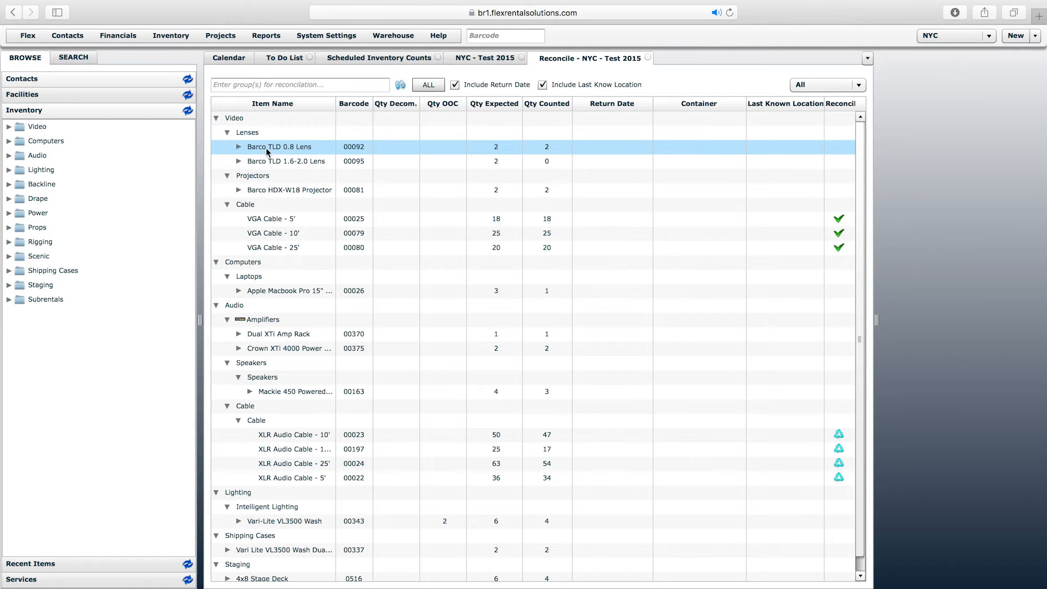
pyautogui.click(238, 147)
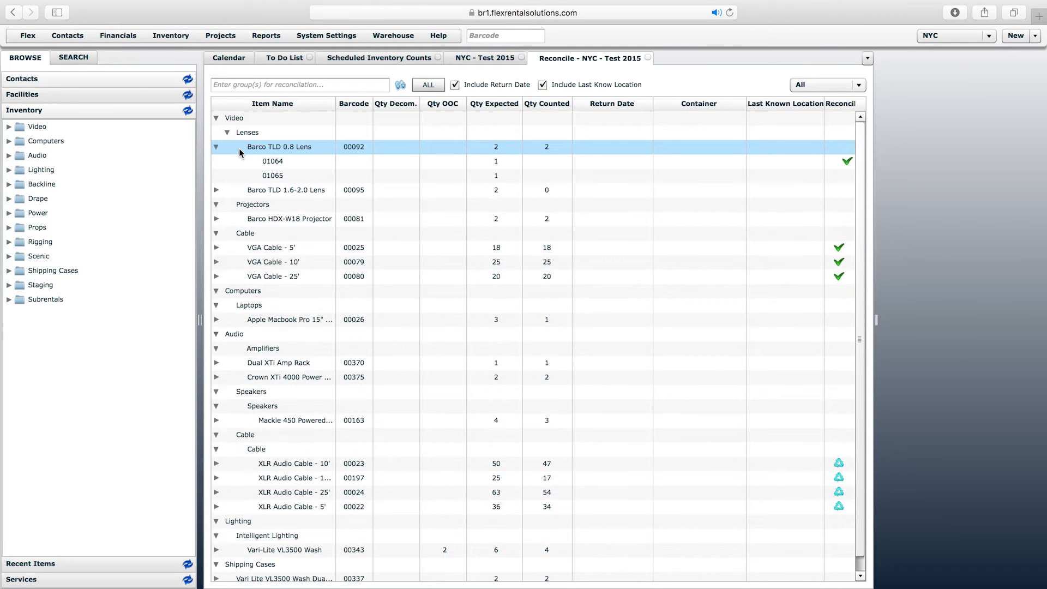
pyautogui.click(239, 192)
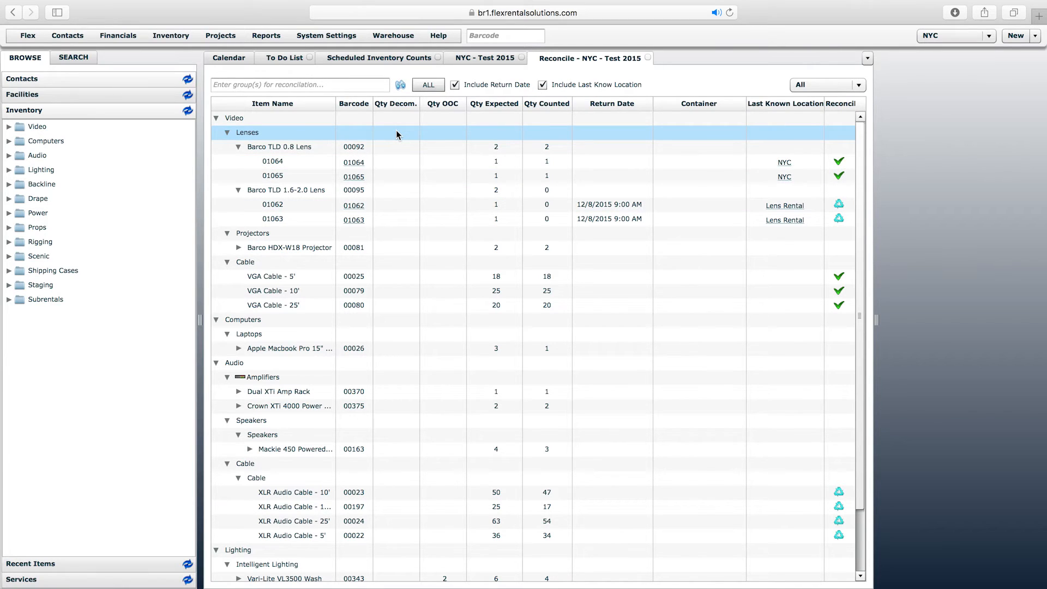
# Limit the reconciliation list to the Video group
pyautogui.click(371, 85)
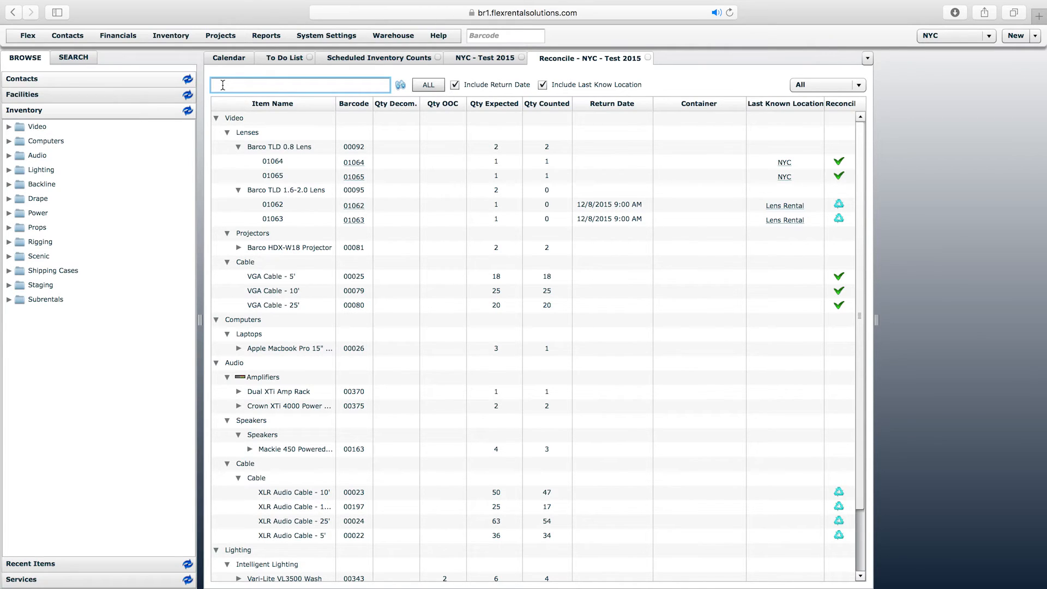
pyautogui.write('vide')
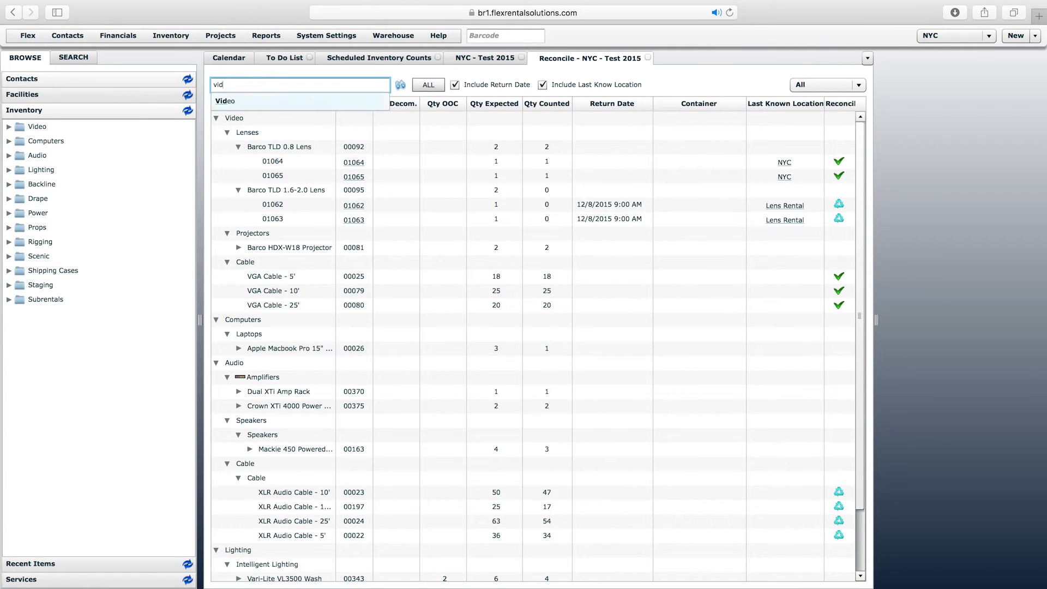
pyautogui.press('Return')
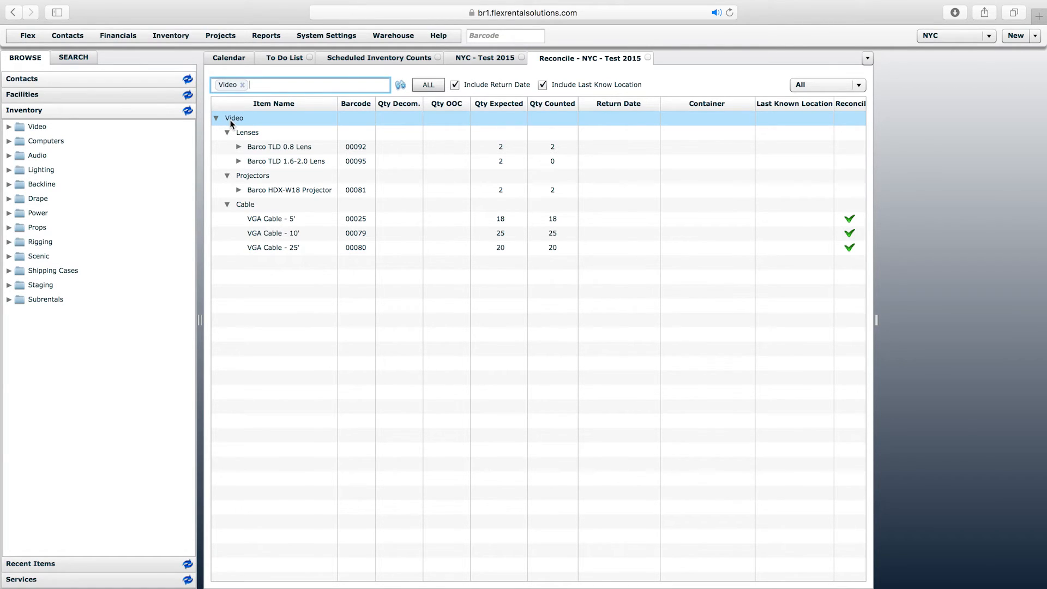
# Replace the Video filter on the reconciliation list with the Cable group
pyautogui.click(243, 85)
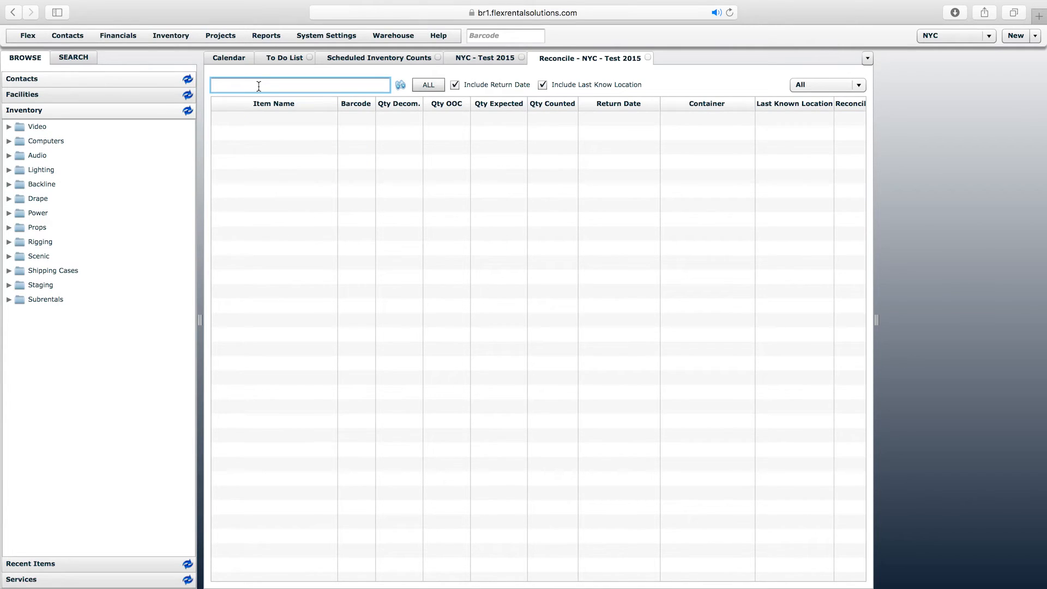
pyautogui.write('cab')
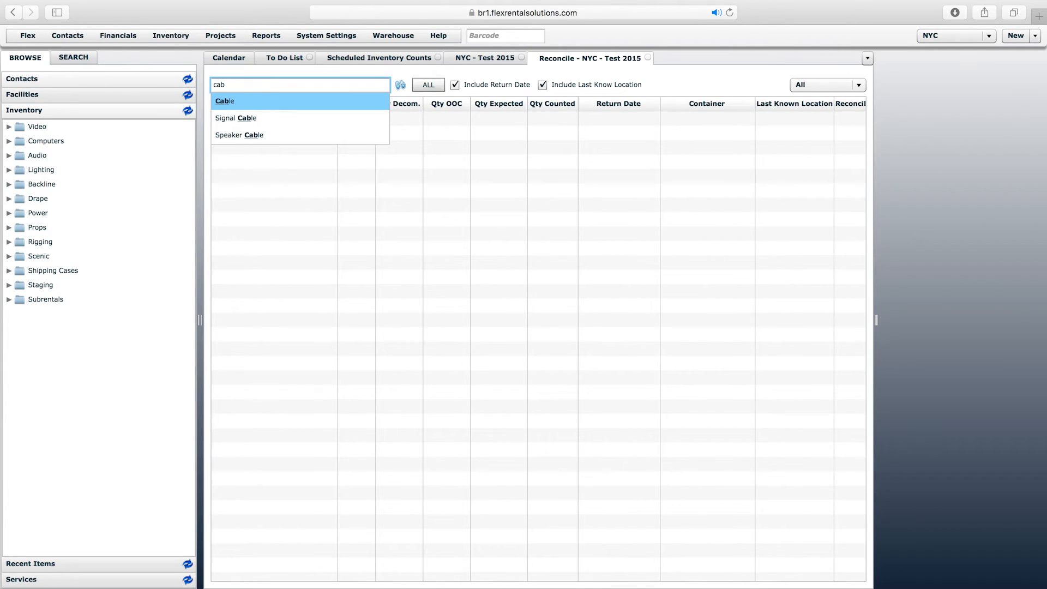
pyautogui.click(239, 100)
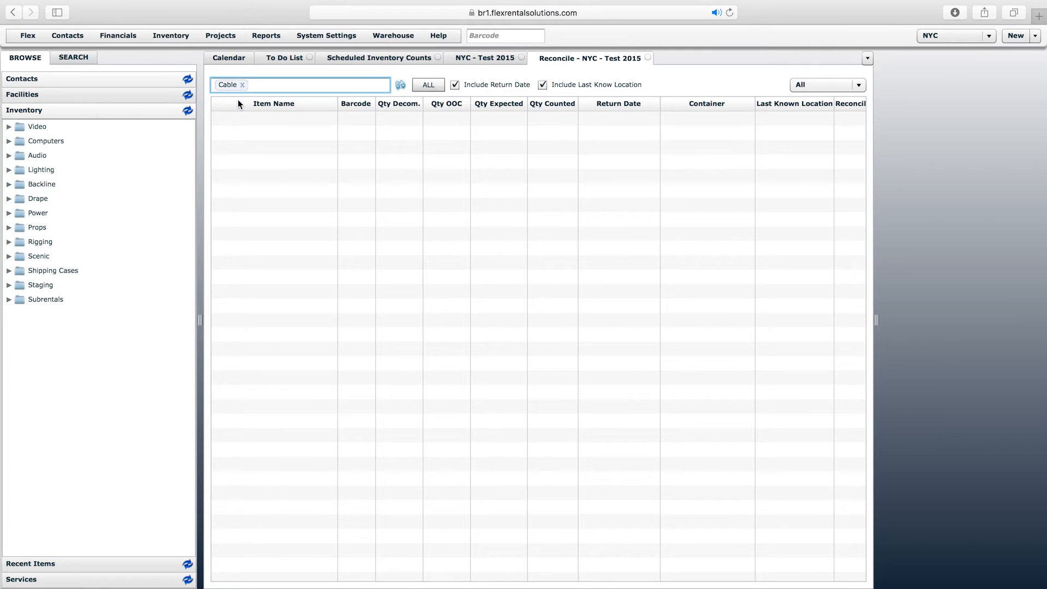
# Switch the reconciliation filter from Cable to Video and try adding Cable as a second group
pyautogui.click(243, 85)
pyautogui.write('vide')
pyautogui.press('Return')
pyautogui.write('cable')
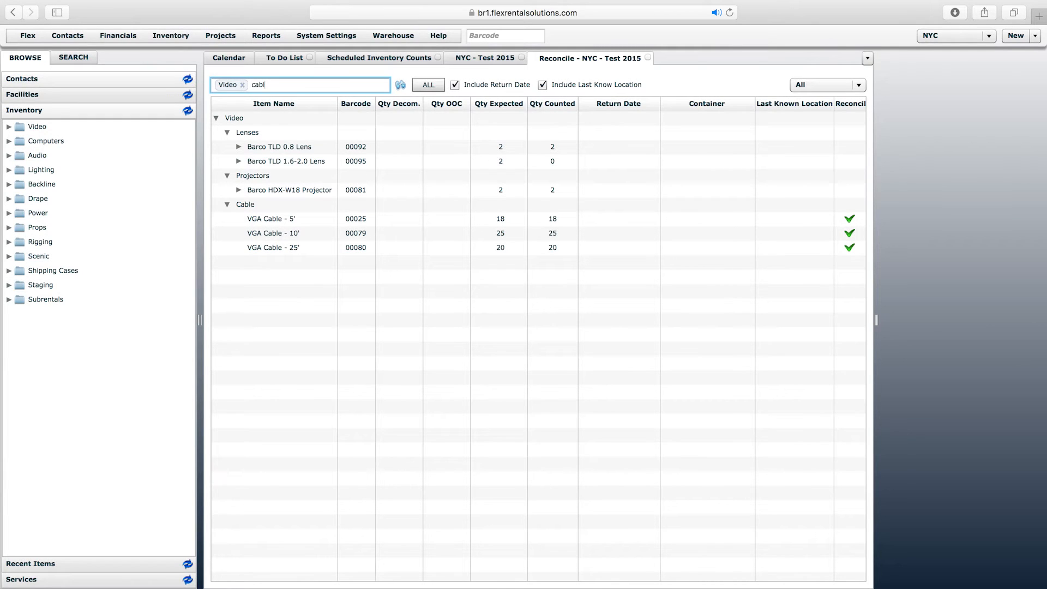
# Clear the group filter and limit the reconciliation list to the Audio group
pyautogui.moveTo(284, 84); pyautogui.dragTo(206, 84)
pyautogui.press('BackSpace')
pyautogui.press('BackSpace')
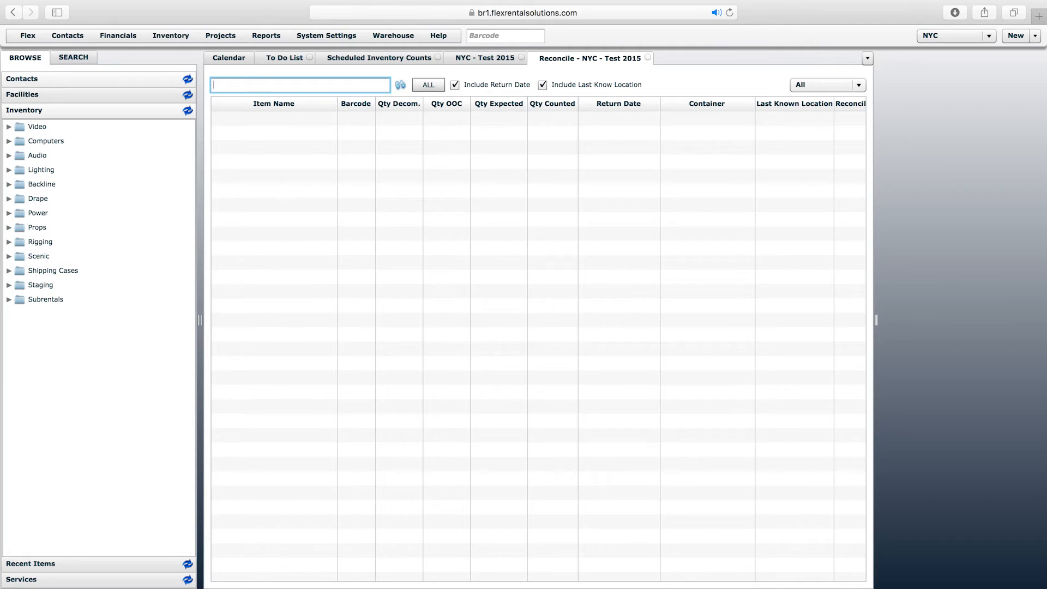
pyautogui.click(246, 86)
pyautogui.write('301')
pyautogui.press('Return')
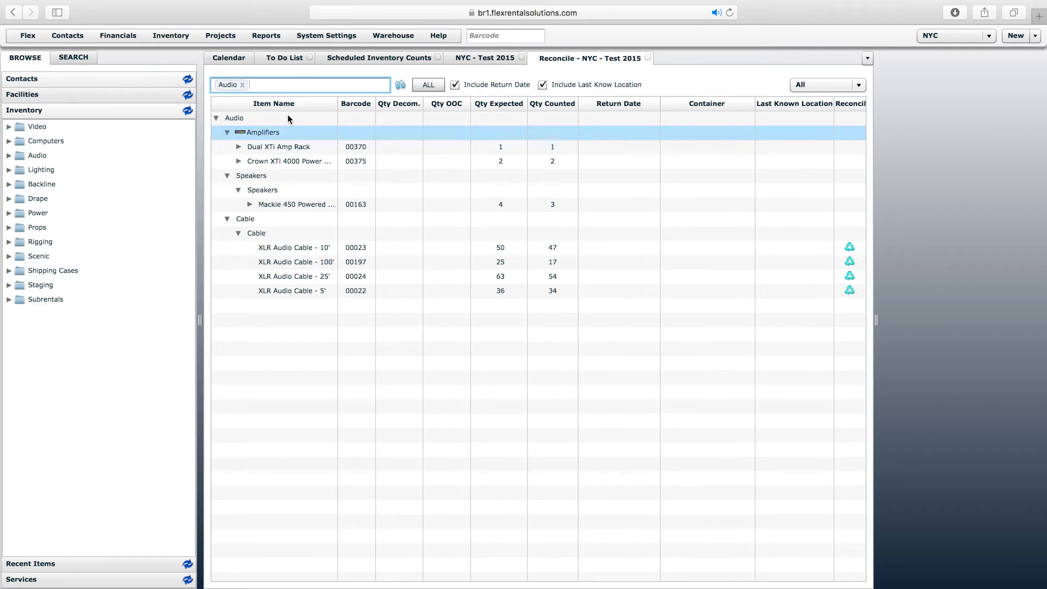
# Load all inventory groups without a filter and expand the Barco TLD 0.8 and TLD 1.6-2.0 Lens units
pyautogui.click(243, 84)
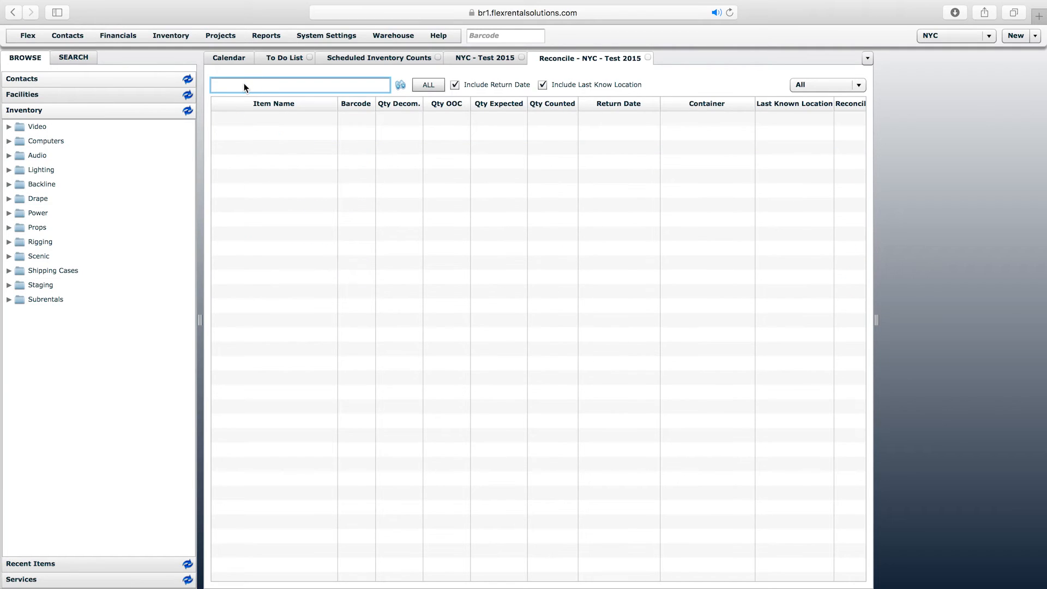
pyautogui.click(426, 84)
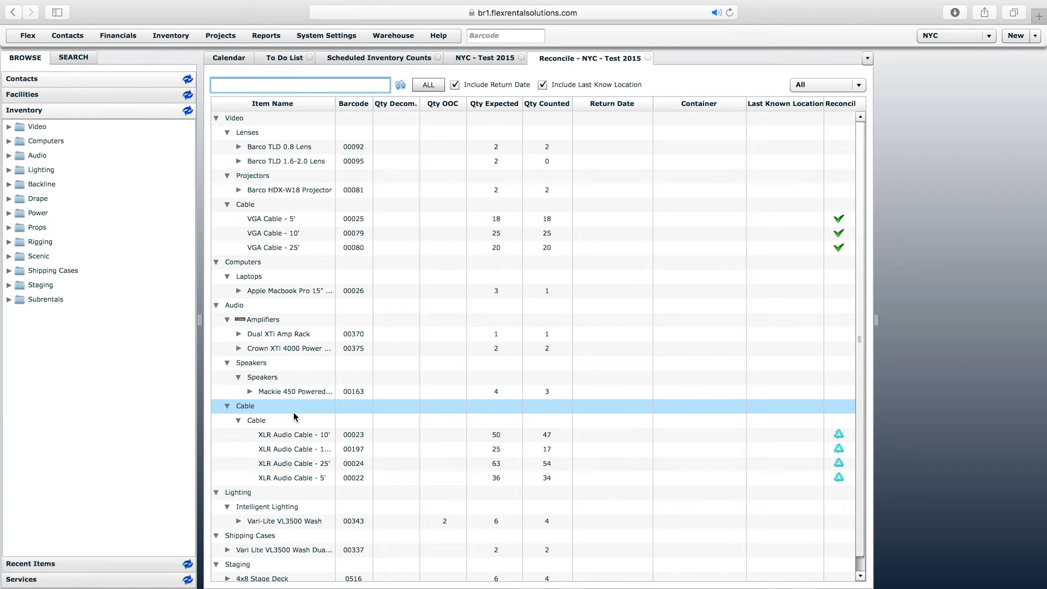
pyautogui.click(238, 147)
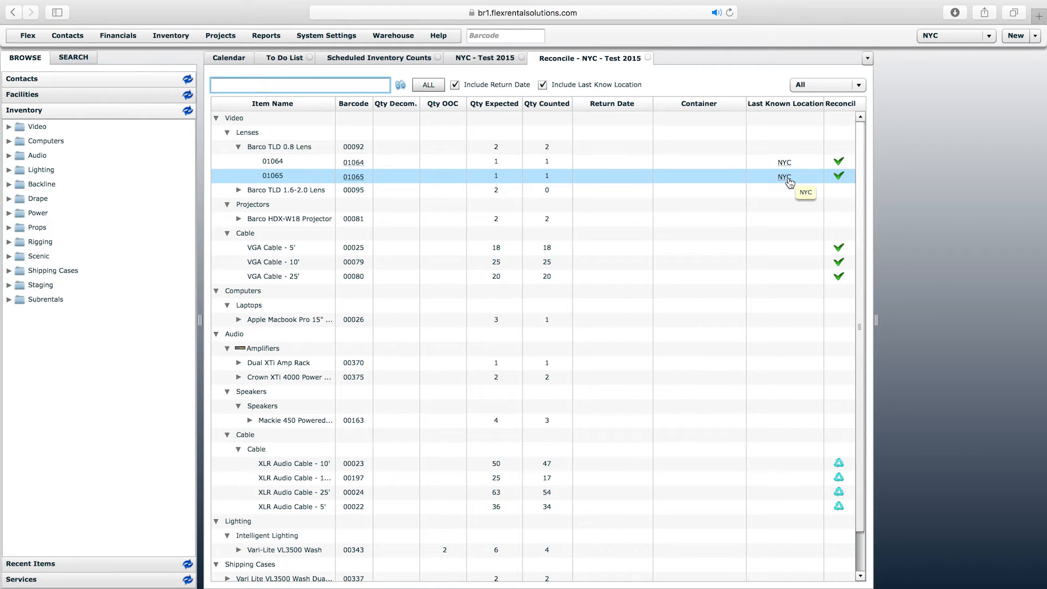
pyautogui.click(239, 191)
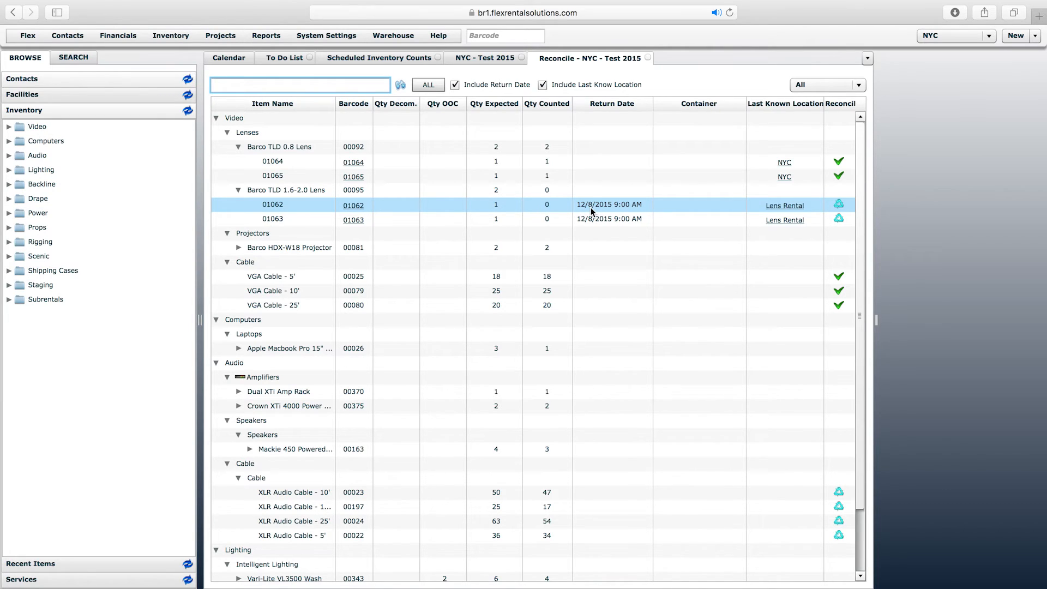
# Inspect the Lens Rental manifest linked as unit 01062's last known location and its return screen, and close both
pyautogui.click(783, 205)
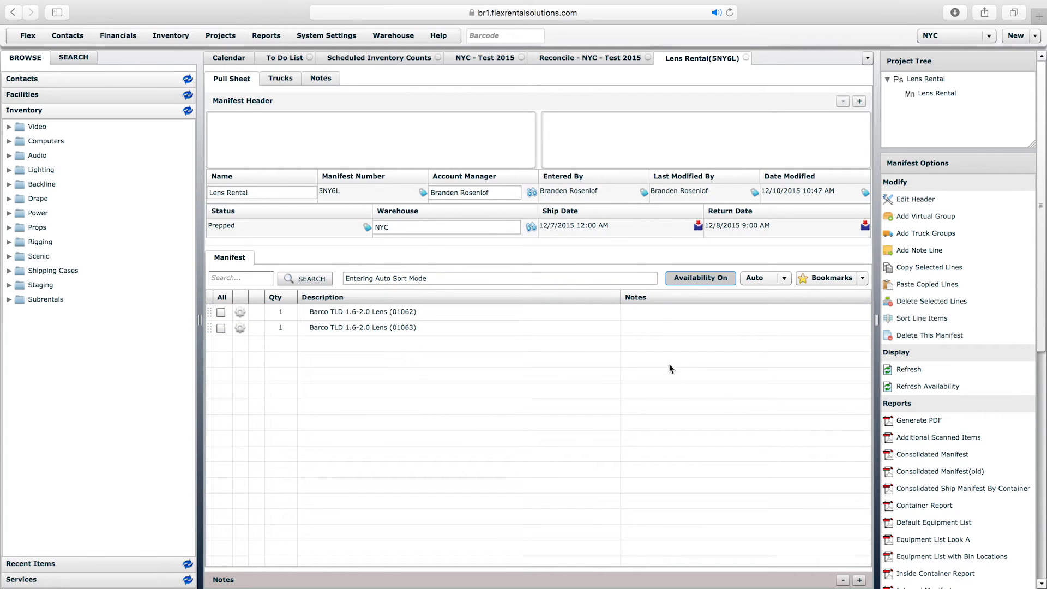
pyautogui.scroll(-10, 1044, 562)
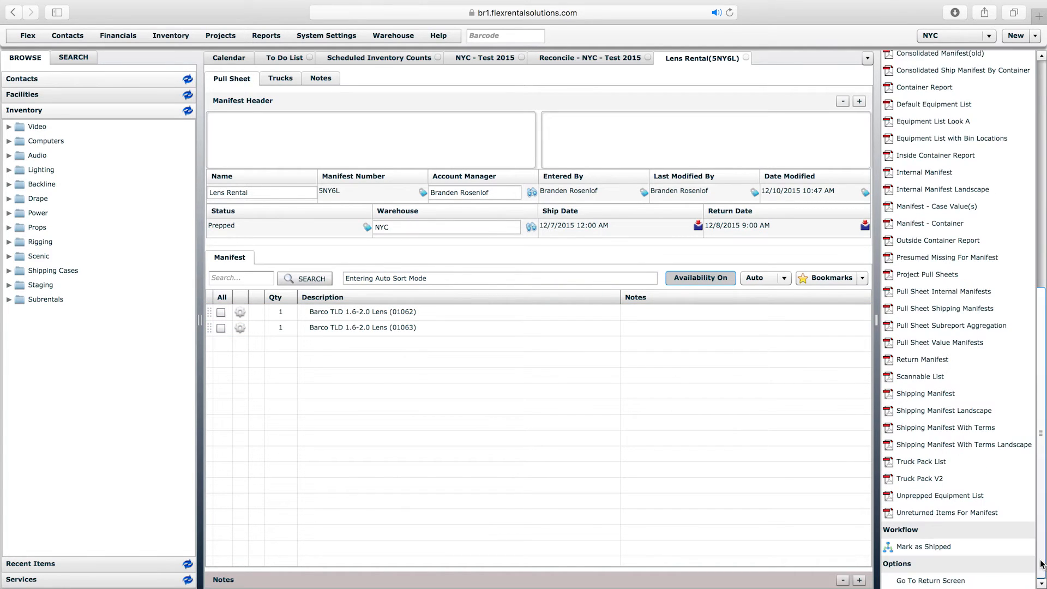
pyautogui.click(927, 581)
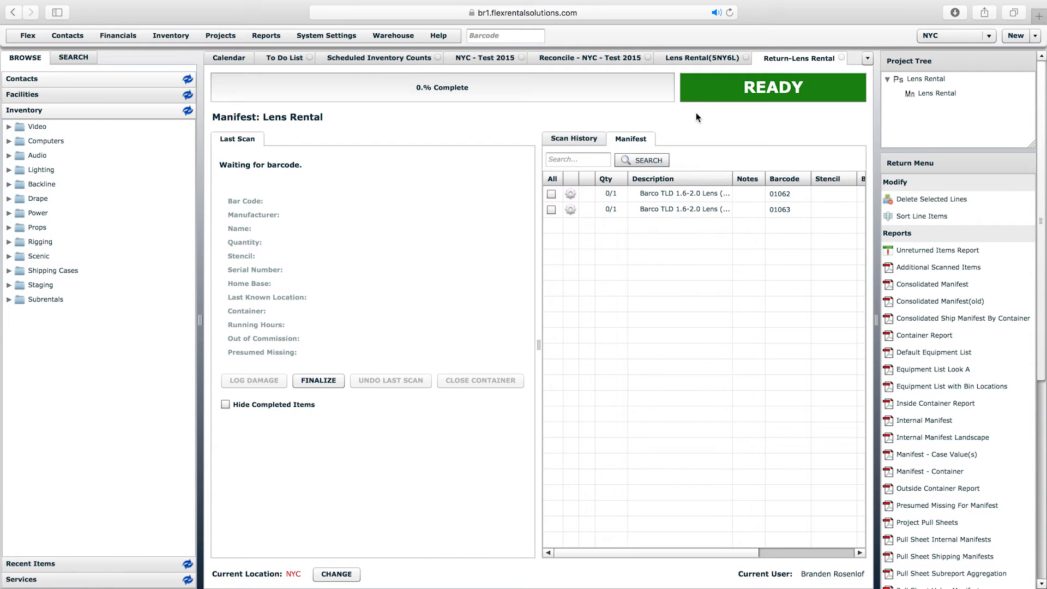
pyautogui.click(842, 57)
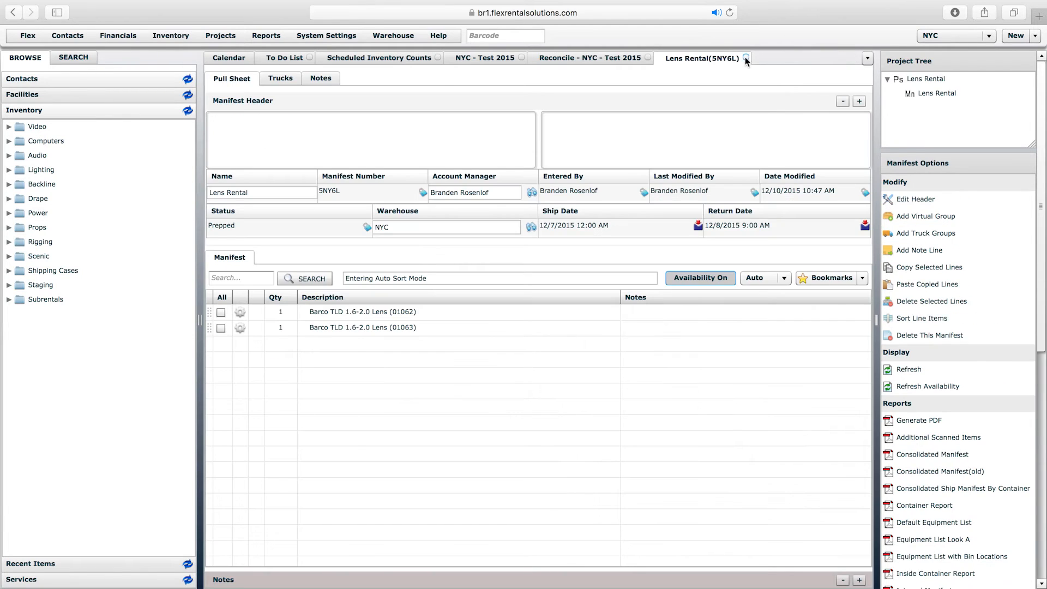
pyautogui.click(746, 58)
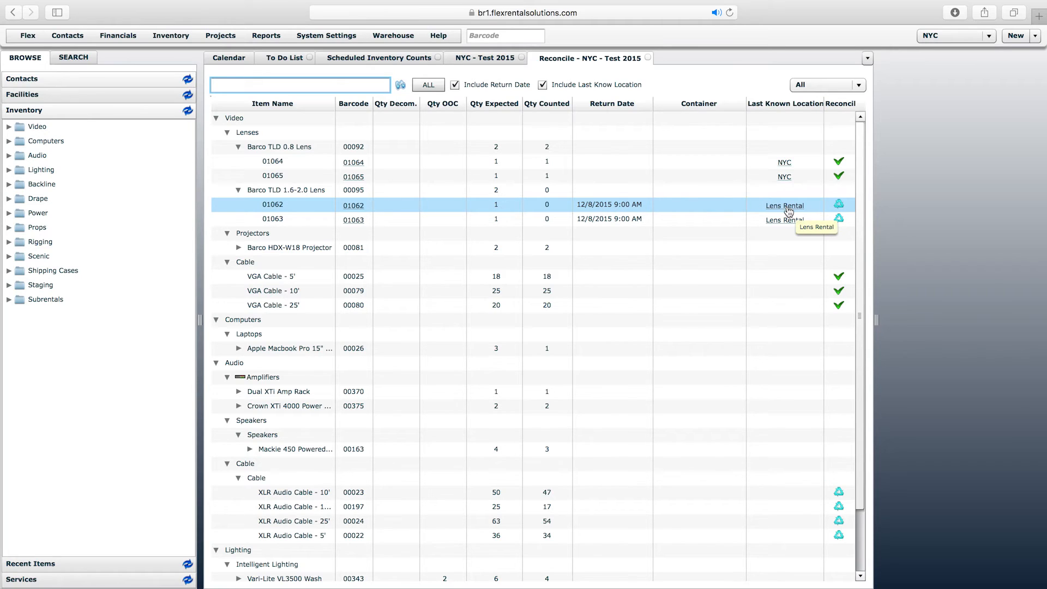
# Open the reconciliation of lens unit 01062 and try the Mark Accounted For method
pyautogui.click(849, 210)
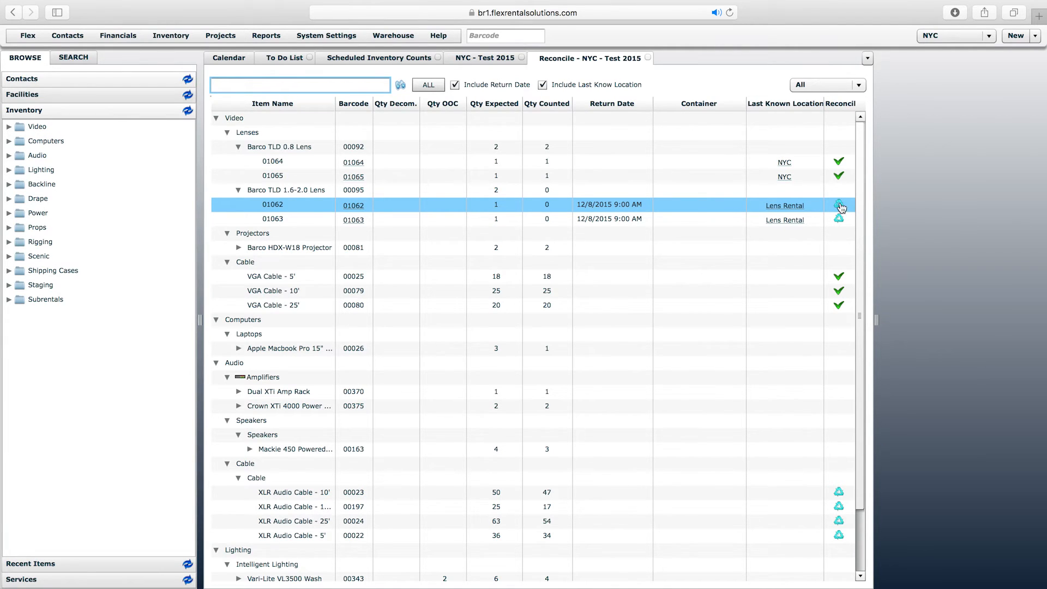
pyautogui.click(840, 205)
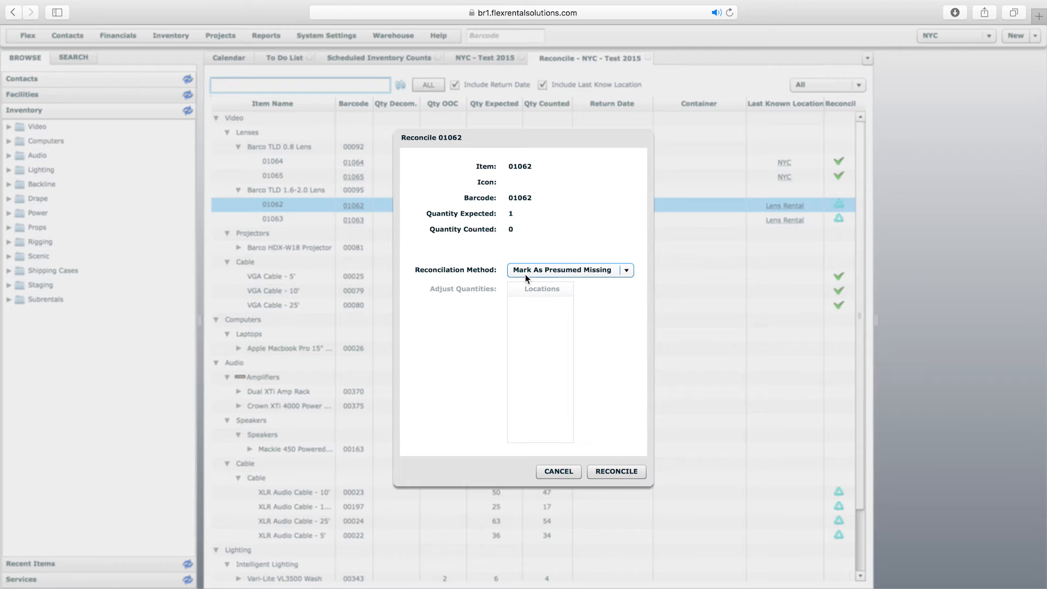
pyautogui.click(555, 273)
pyautogui.click(546, 295)
pyautogui.click(526, 273)
pyautogui.click(551, 311)
pyautogui.moveTo(515, 142); pyautogui.dragTo(383, 138)
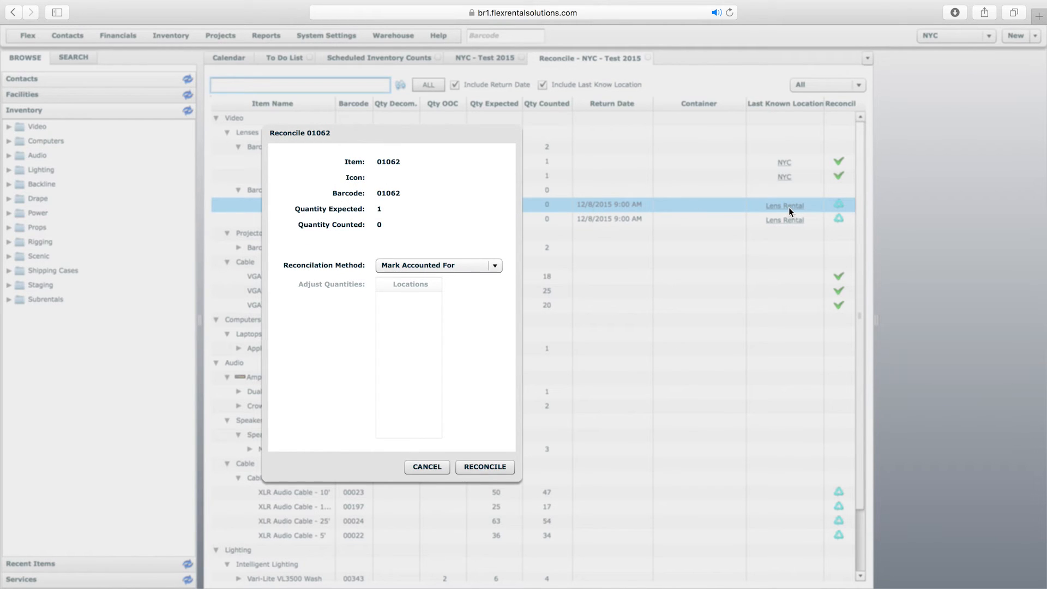
pyautogui.moveTo(406, 134); pyautogui.dragTo(568, 136)
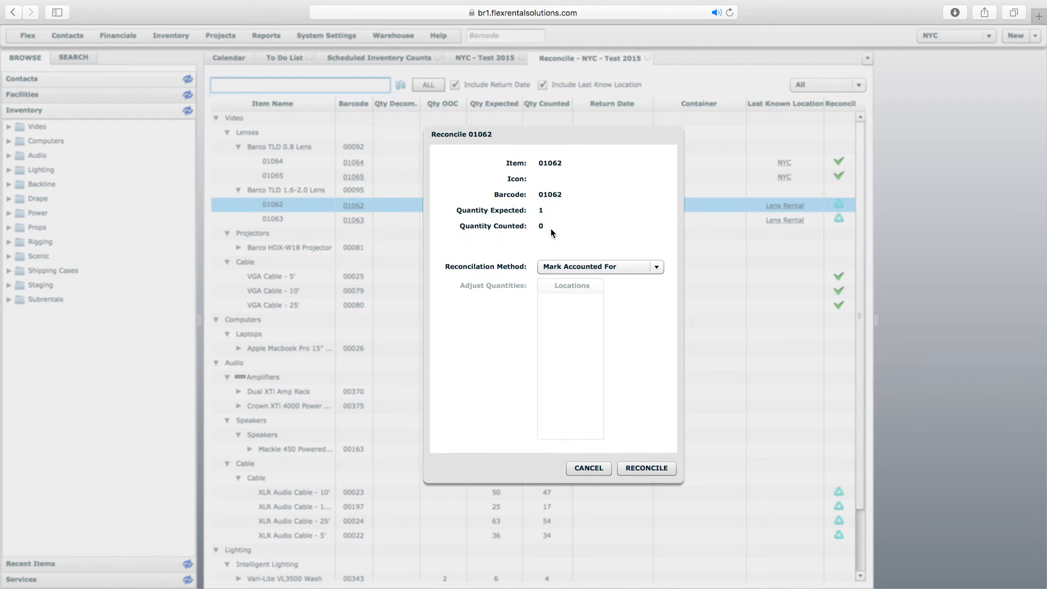
# Set the reconciliation method for unit 01062 to Mark As Presumed Missing and reconcile it
pyautogui.click(581, 270)
pyautogui.click(579, 278)
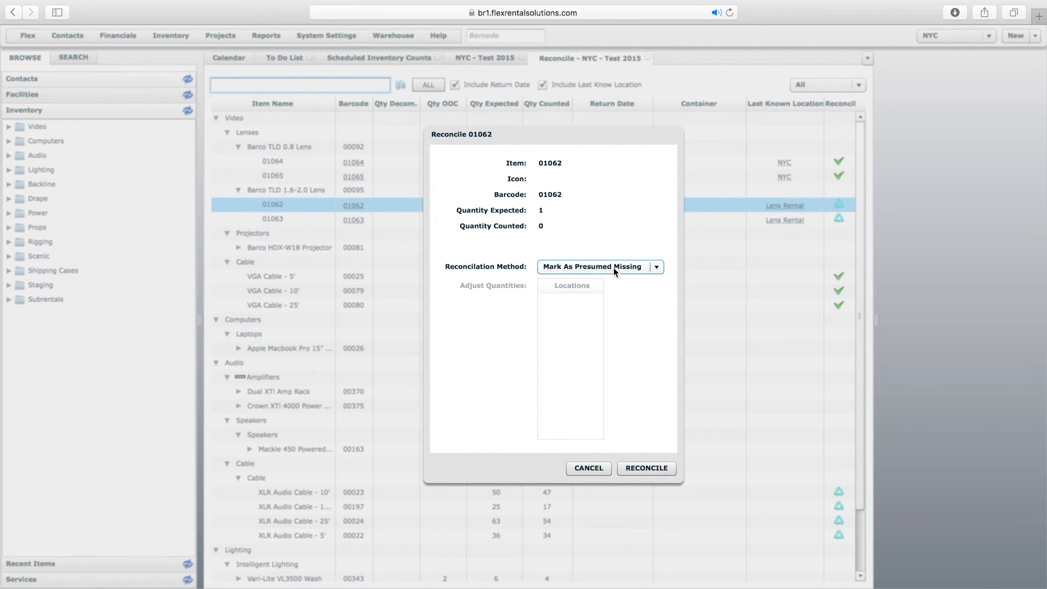
pyautogui.click(650, 467)
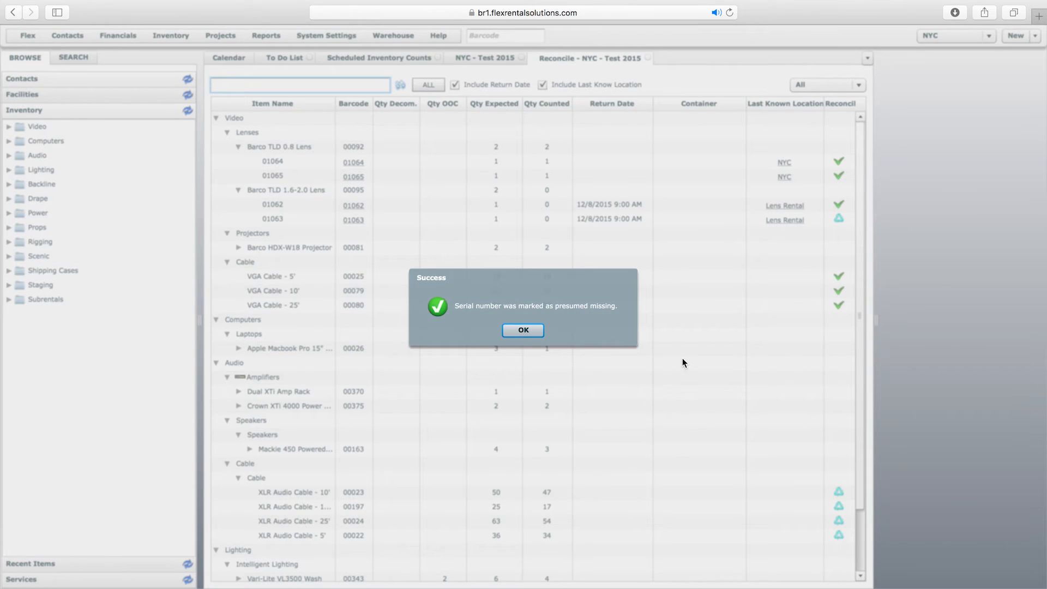
pyautogui.click(522, 330)
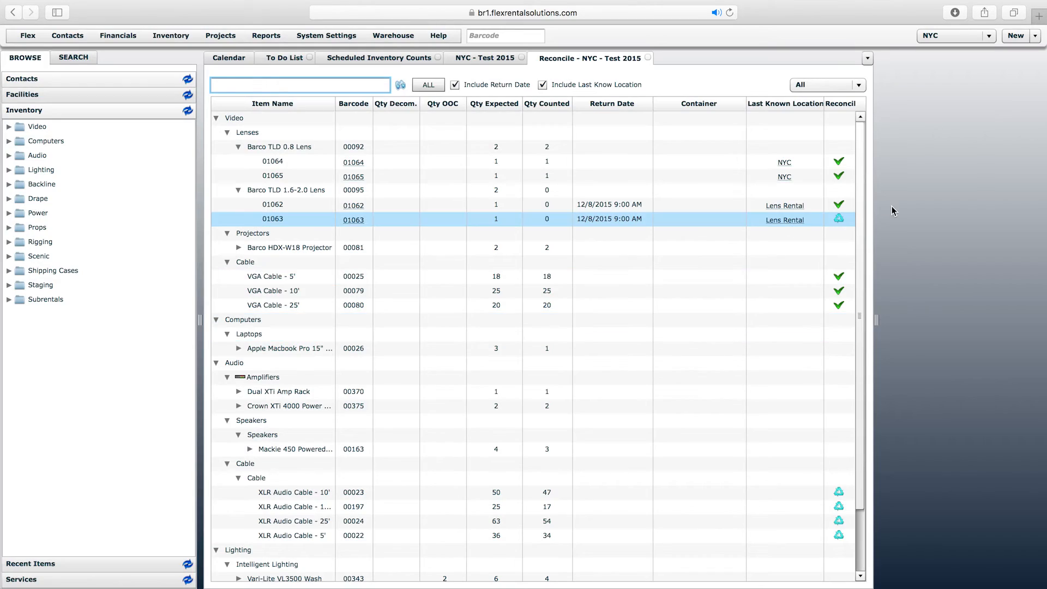
# Reconcile lens unit 01063 with the Mark As Presumed Missing method
pyautogui.click(839, 220)
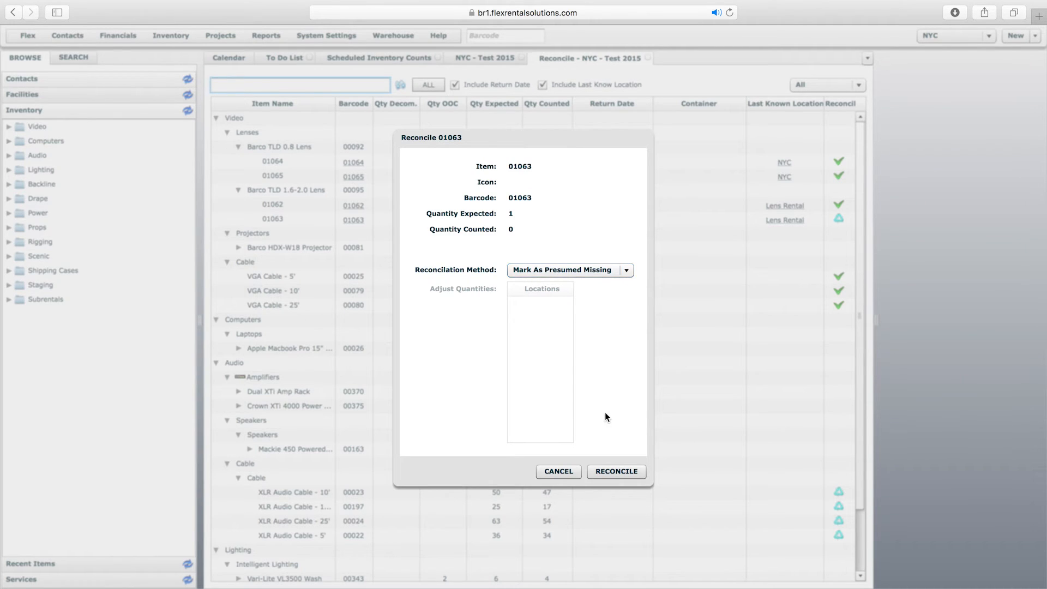
pyautogui.click(610, 473)
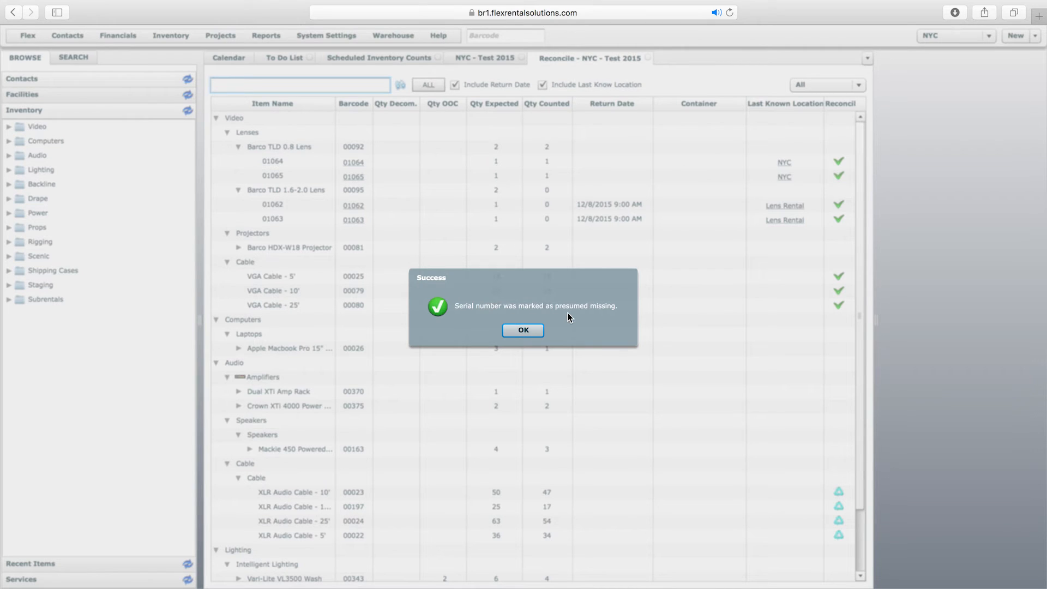
pyautogui.click(517, 331)
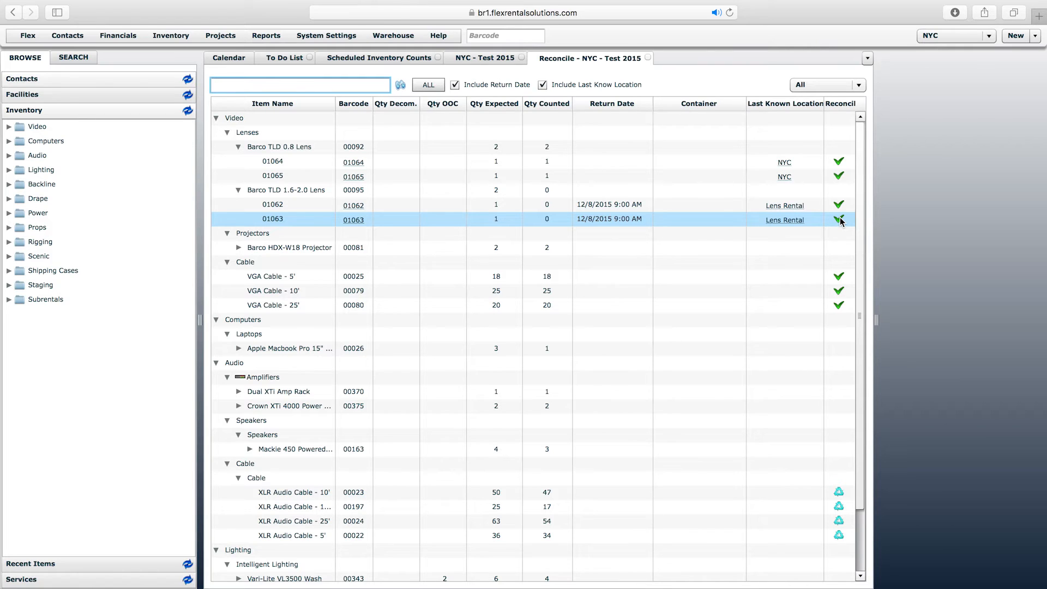
# Expand the Barco HDX-W18 Projector units, and view unit 01062's serial details and its parent inventory item
pyautogui.click(238, 248)
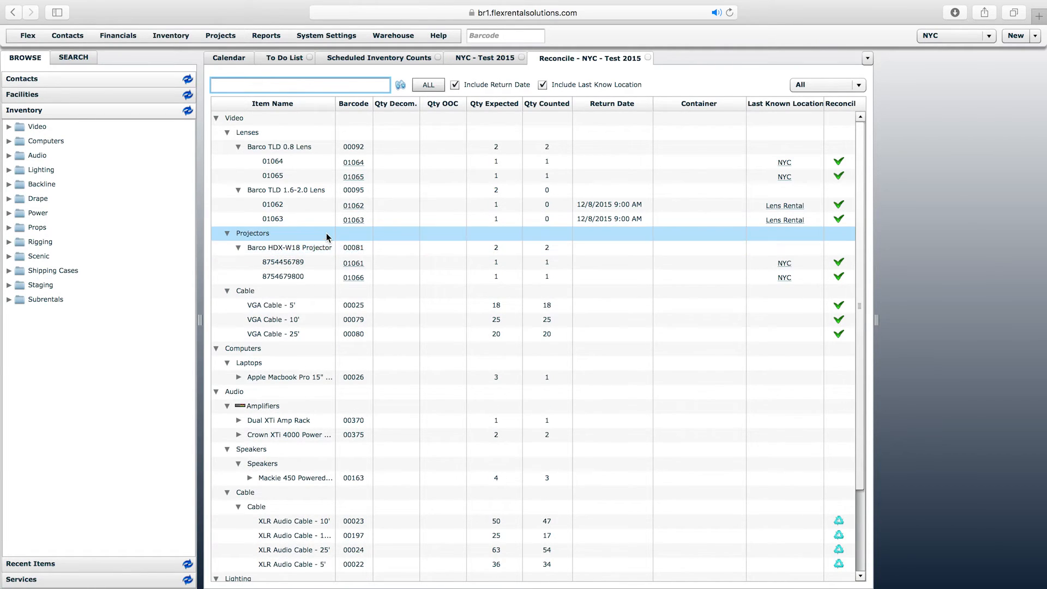
pyautogui.click(357, 206)
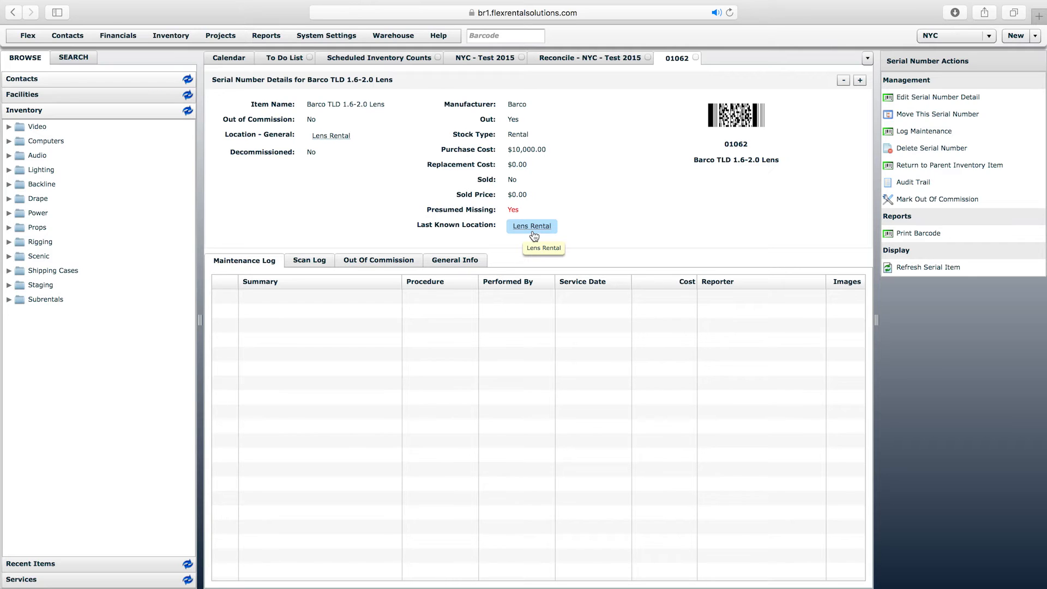
pyautogui.click(945, 166)
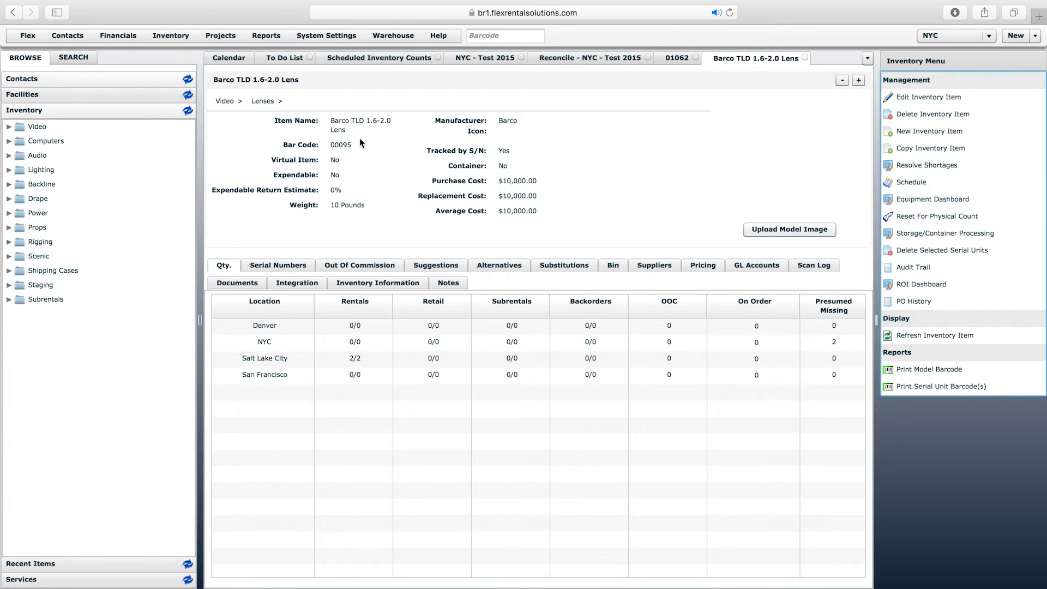
# Look through the available reports for unreturned items, and close the parent lens item and unit 01062's details
pyautogui.click(265, 37)
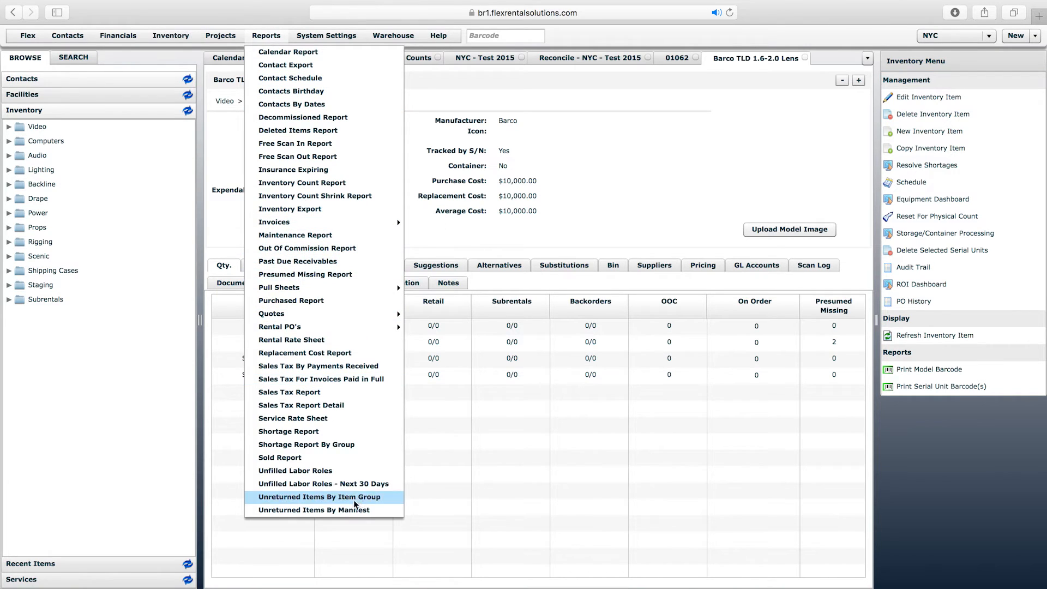
pyautogui.click(321, 510)
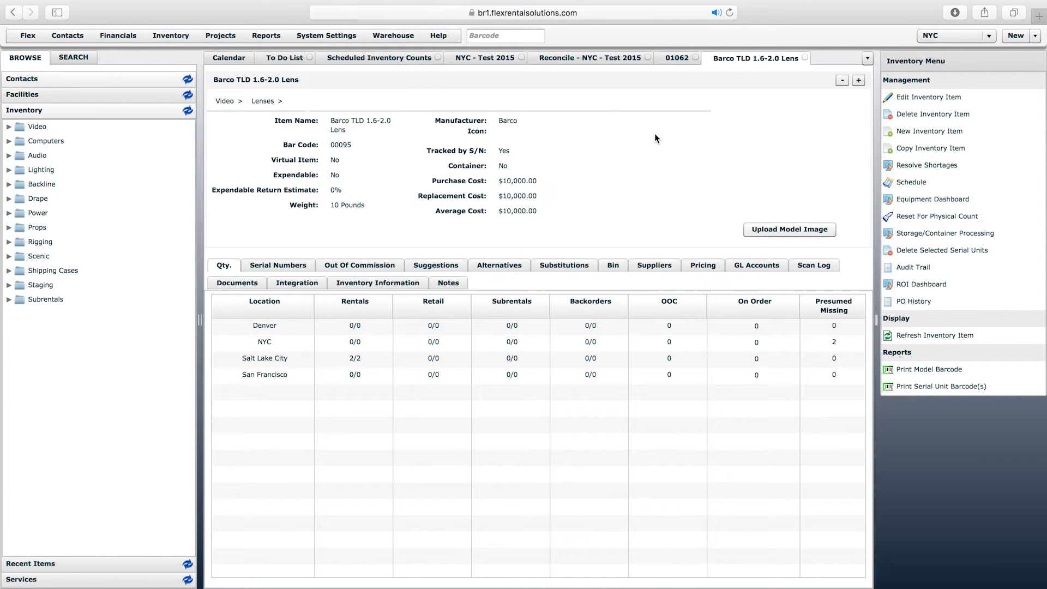
pyautogui.click(806, 58)
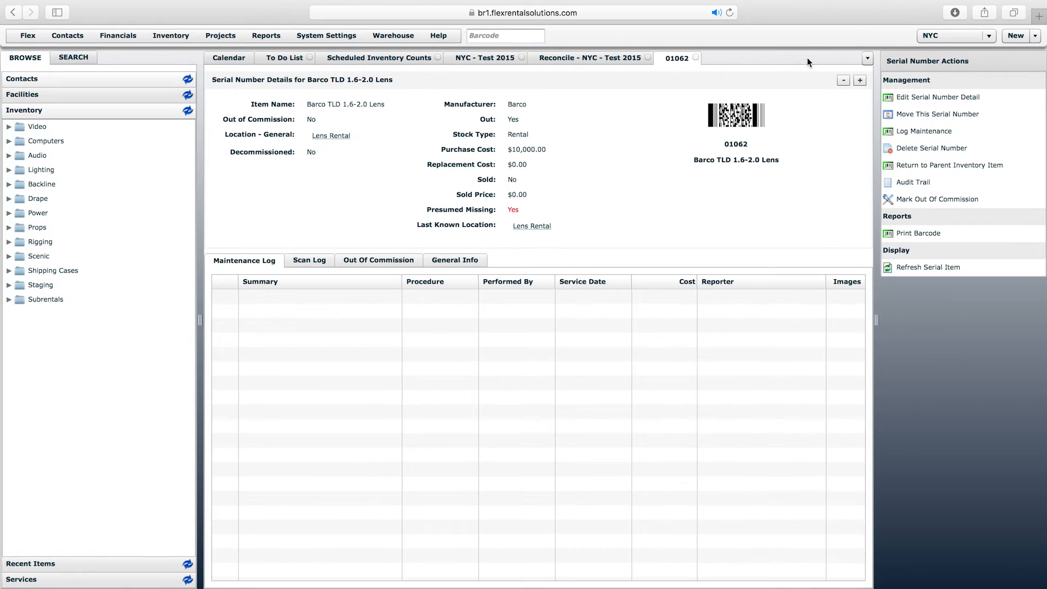
pyautogui.click(694, 58)
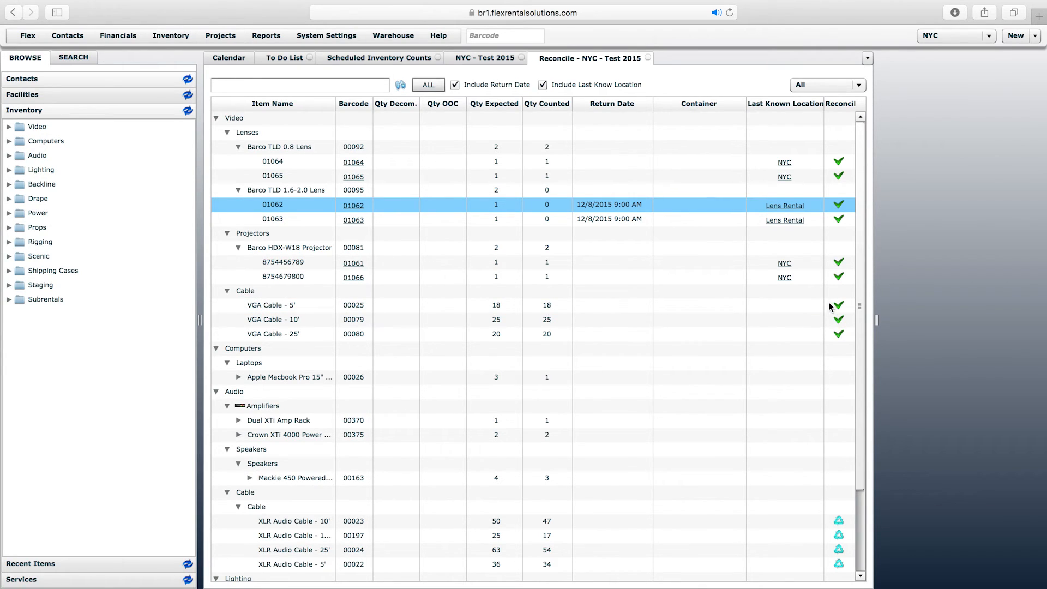
pyautogui.scroll(-3, 856, 276)
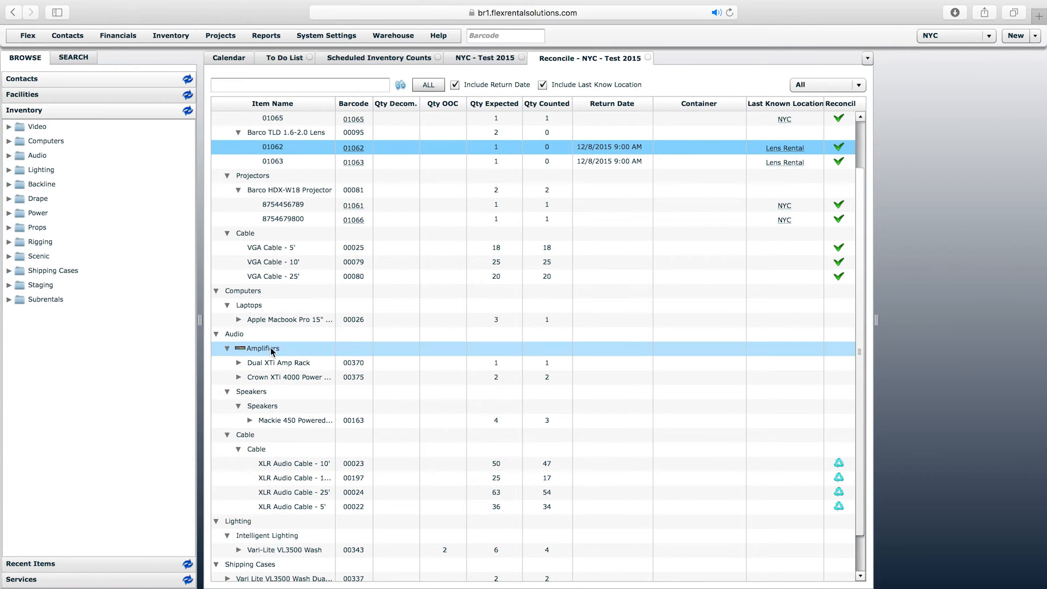
pyautogui.moveTo(862, 309); pyautogui.dragTo(864, 353)
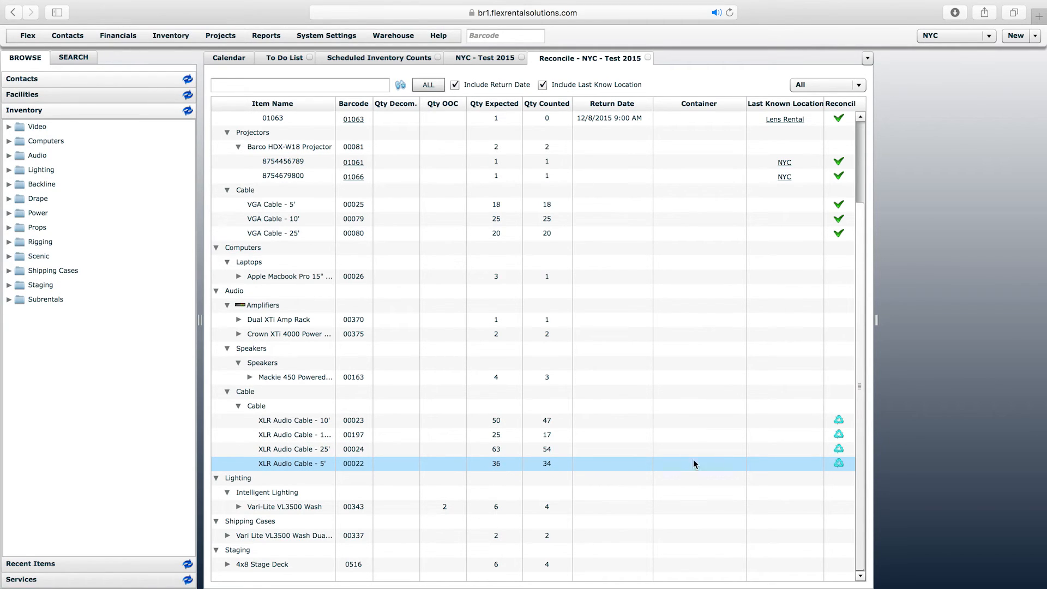
pyautogui.click(840, 421)
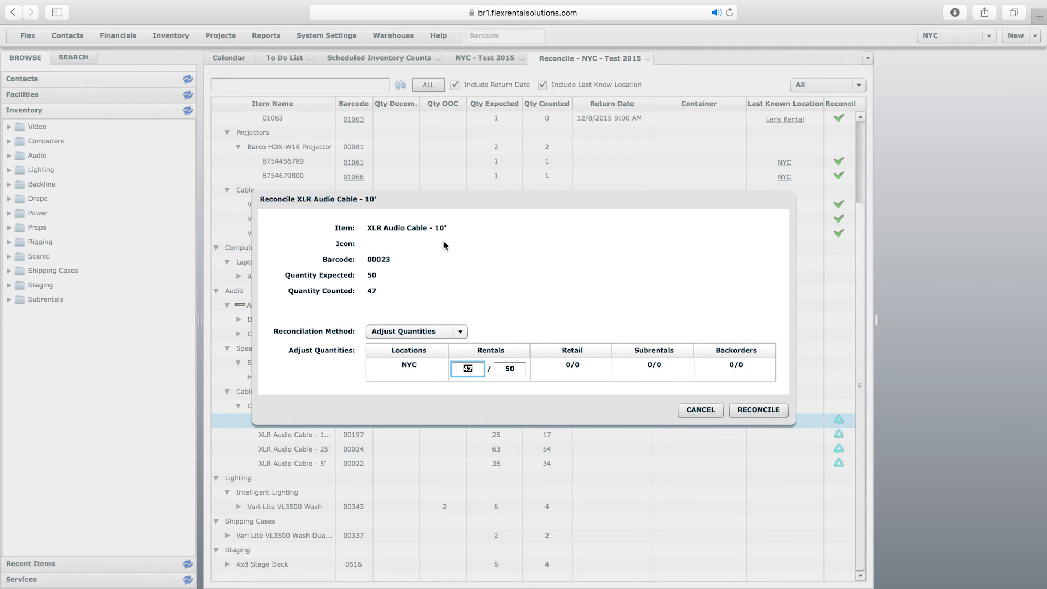
pyautogui.click(475, 370)
pyautogui.click(405, 333)
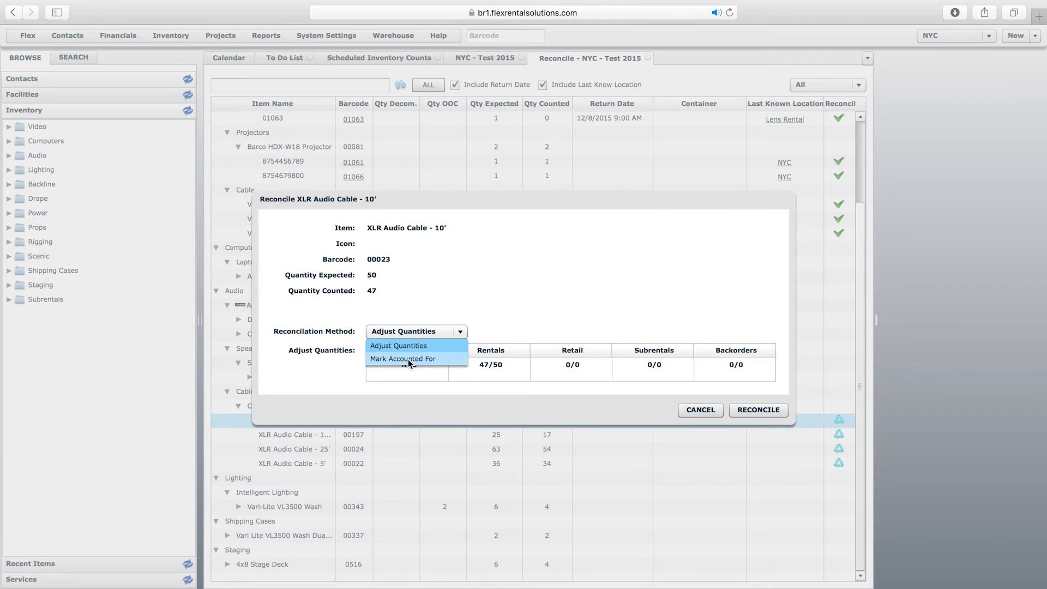
pyautogui.click(408, 359)
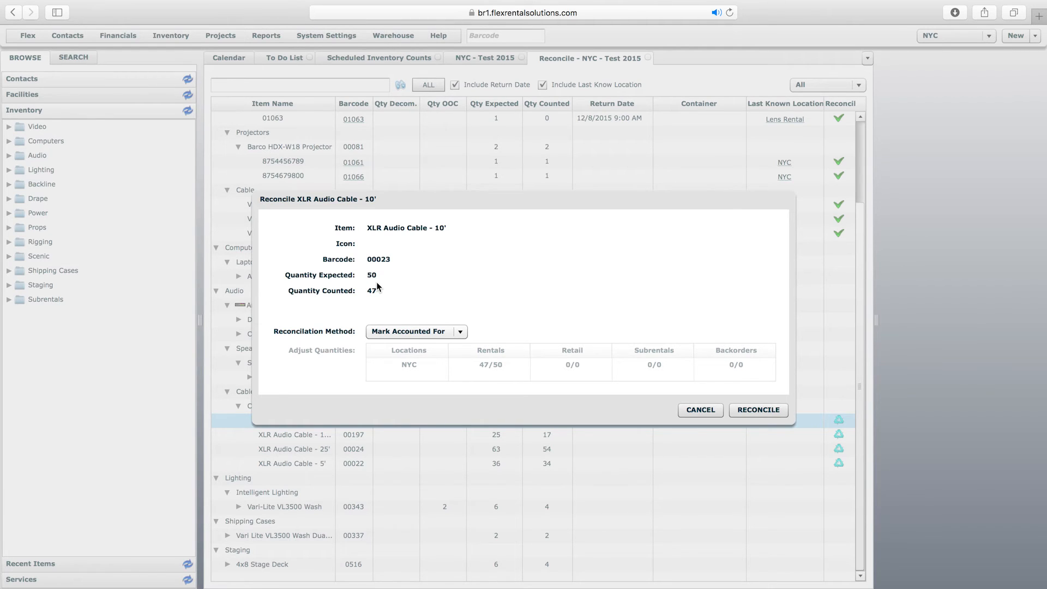
pyautogui.click(701, 410)
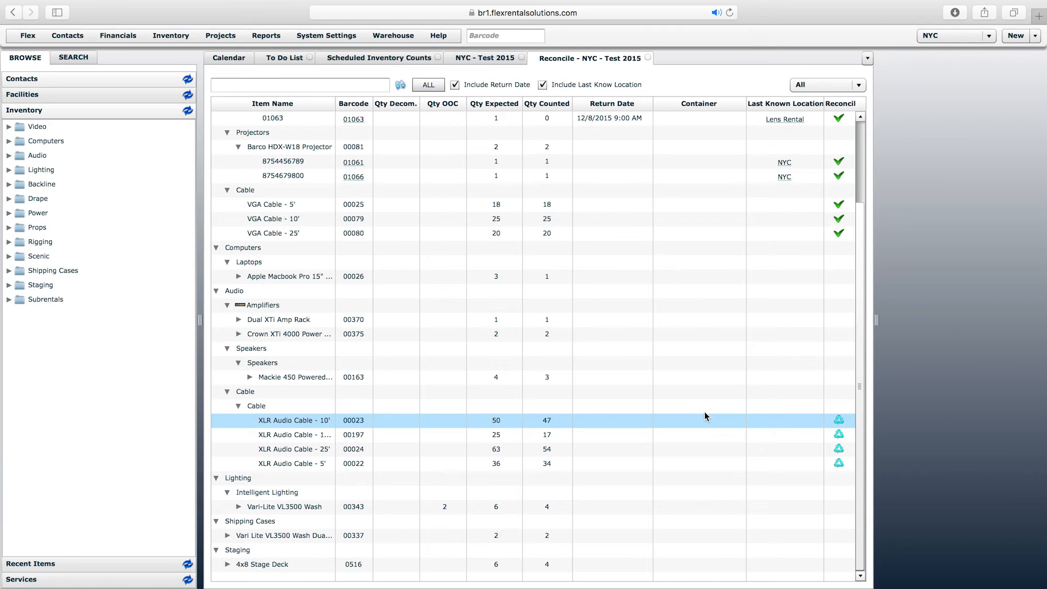
# Open the XLR-10' item from the Audio signal cable inventory and check its NYC rental quantities
pyautogui.click(263, 363)
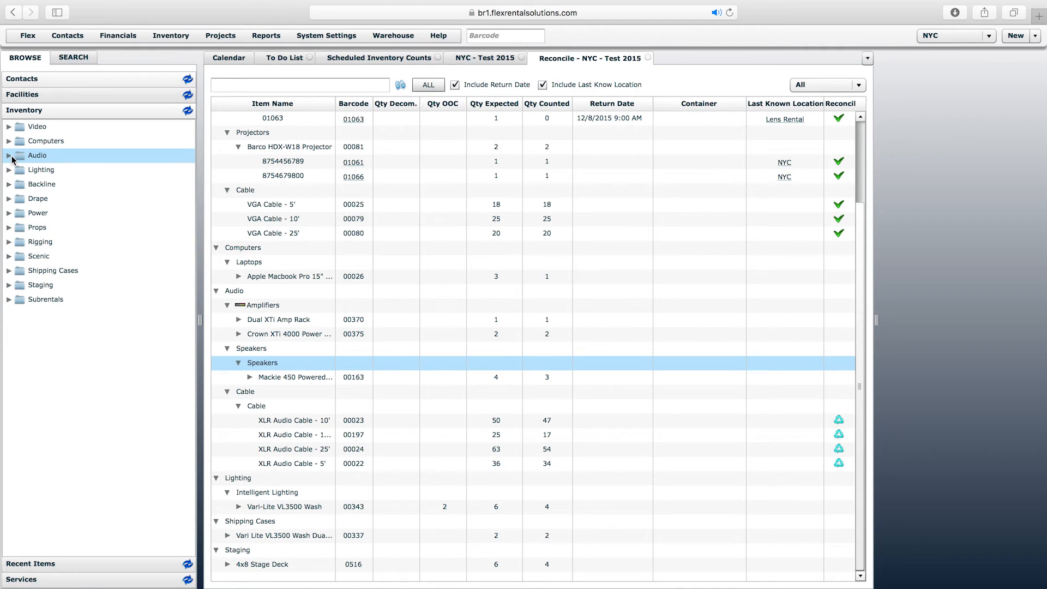
pyautogui.click(352, 423)
pyautogui.click(312, 421)
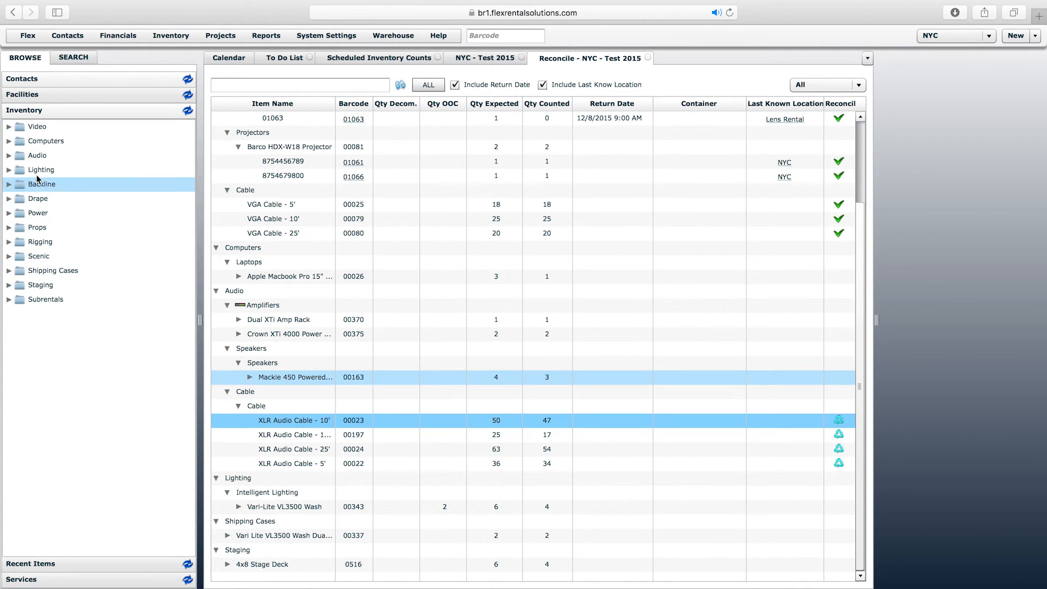
pyautogui.click(9, 156)
pyautogui.click(20, 214)
pyautogui.click(31, 228)
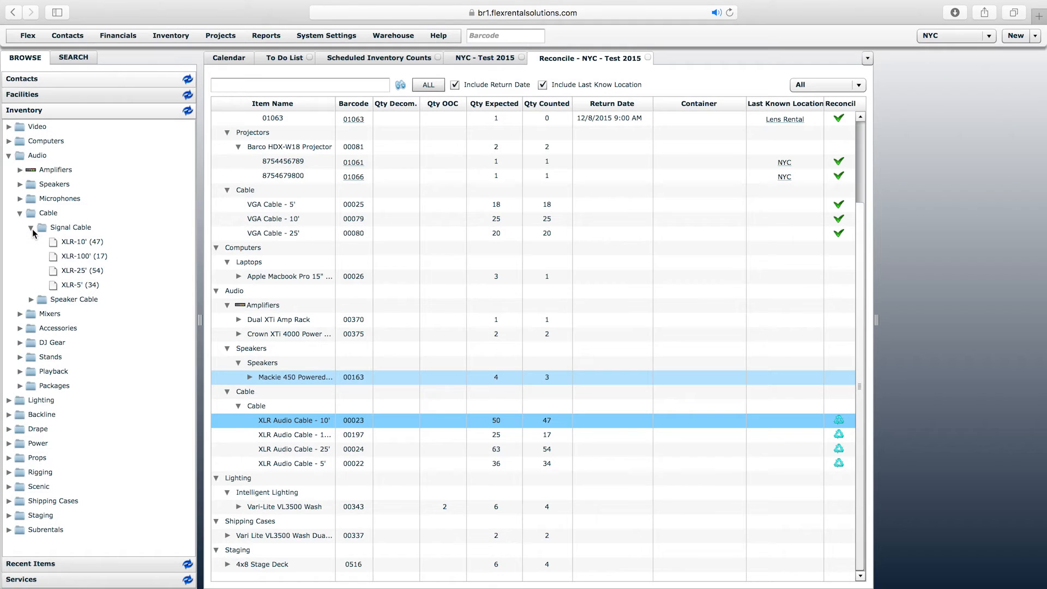
pyautogui.click(87, 241)
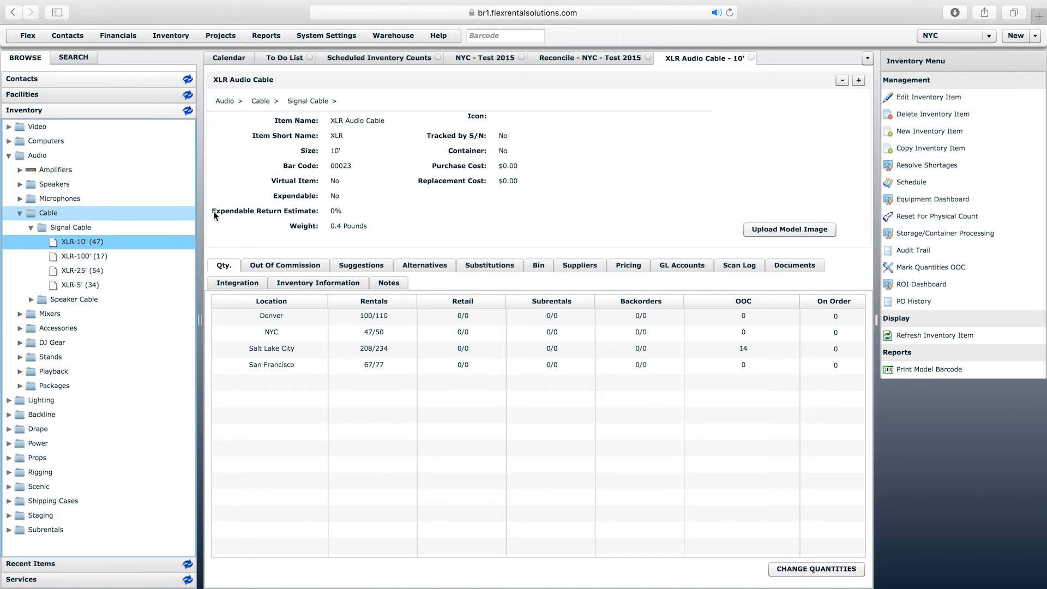
pyautogui.click(369, 334)
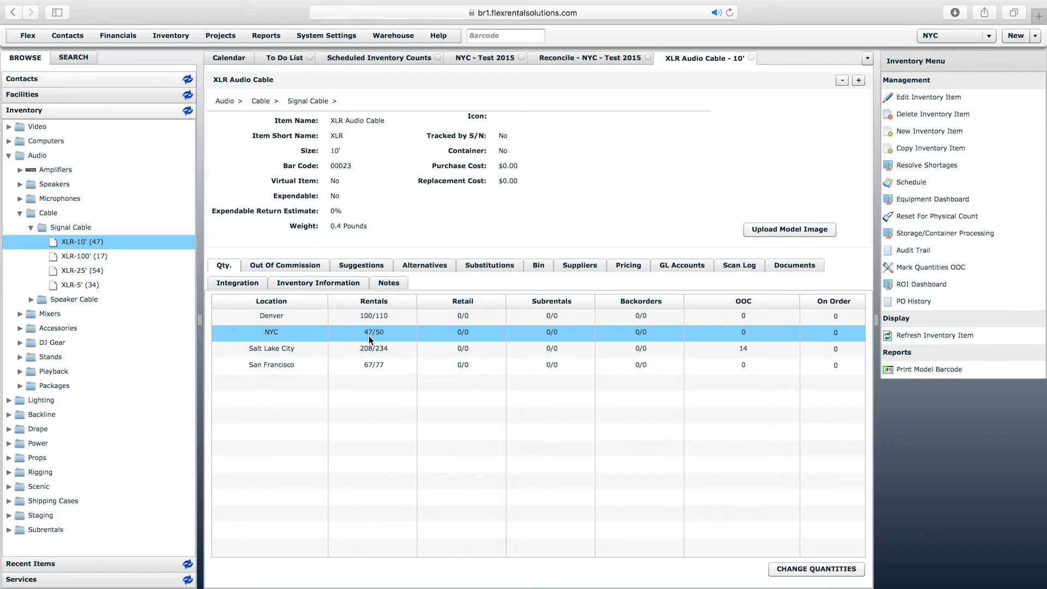
# Reconcile XLR Audio Cable - 10' in the NYC - Test 2015 count with the Mark Accounted For method
pyautogui.click(595, 60)
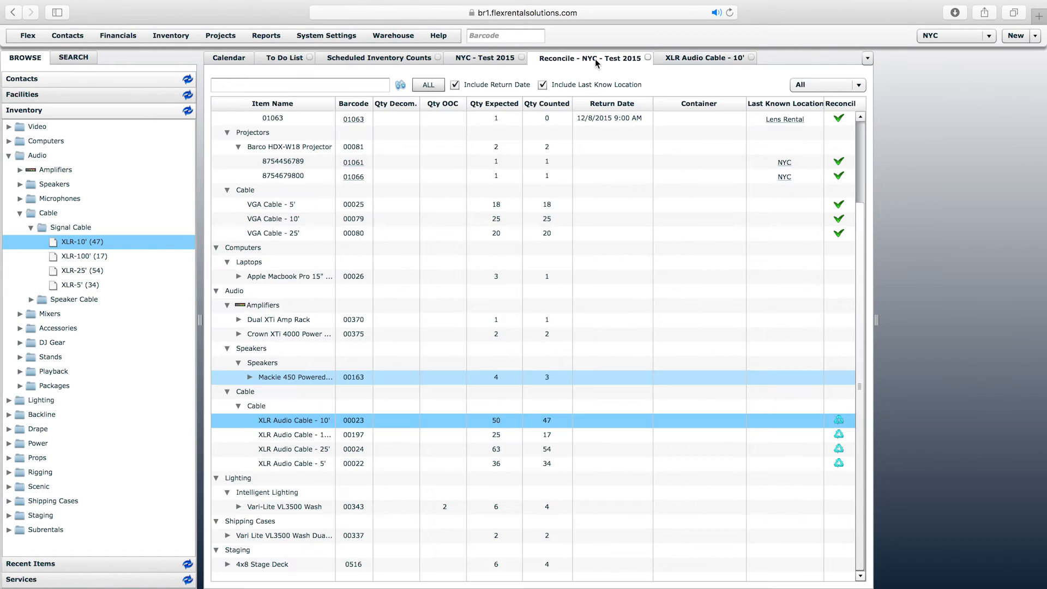
pyautogui.click(840, 421)
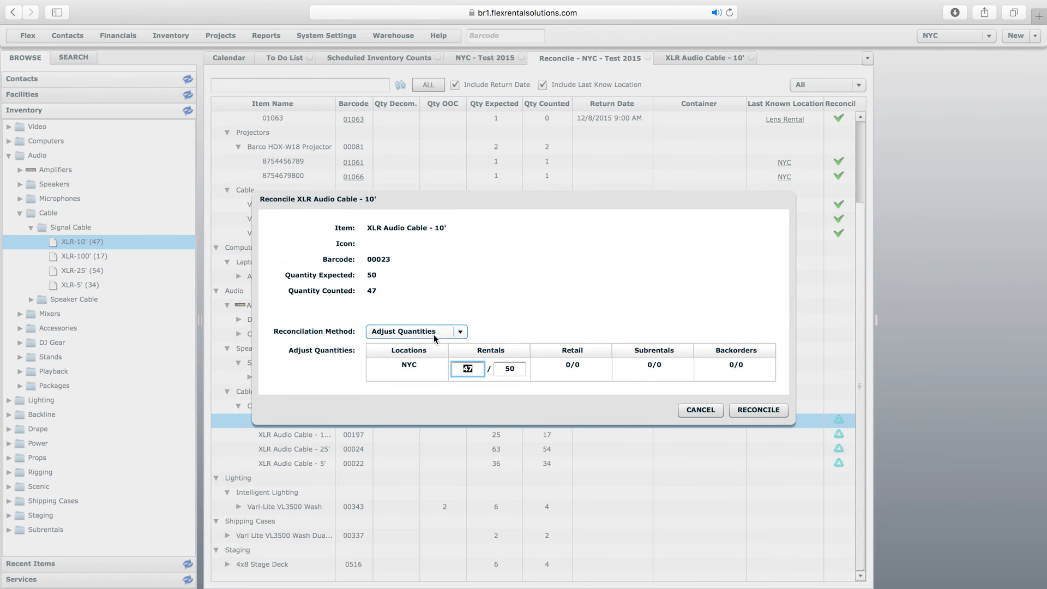
pyautogui.click(434, 334)
pyautogui.click(416, 359)
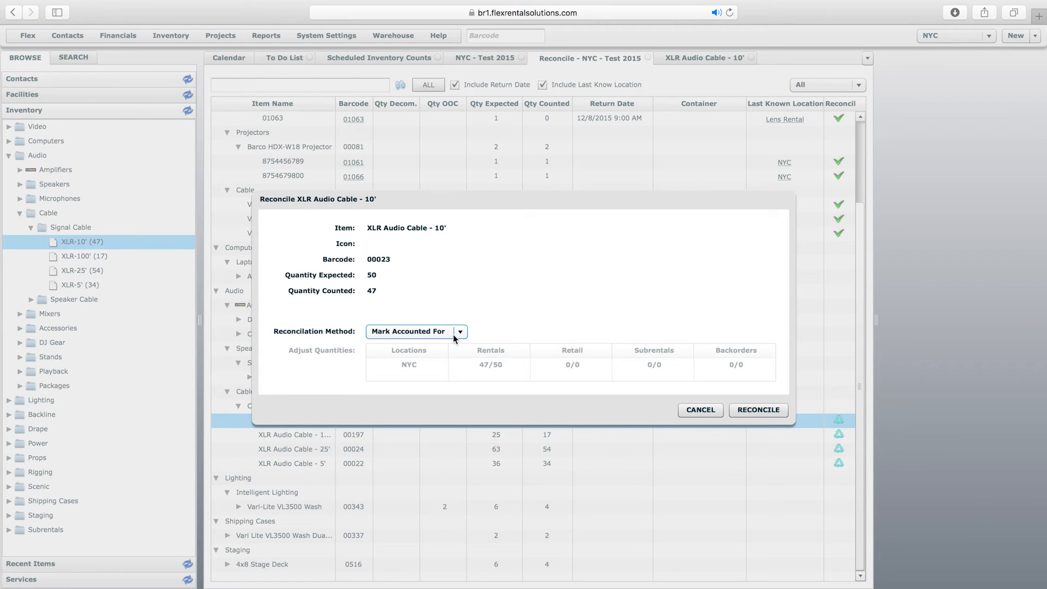
pyautogui.click(758, 410)
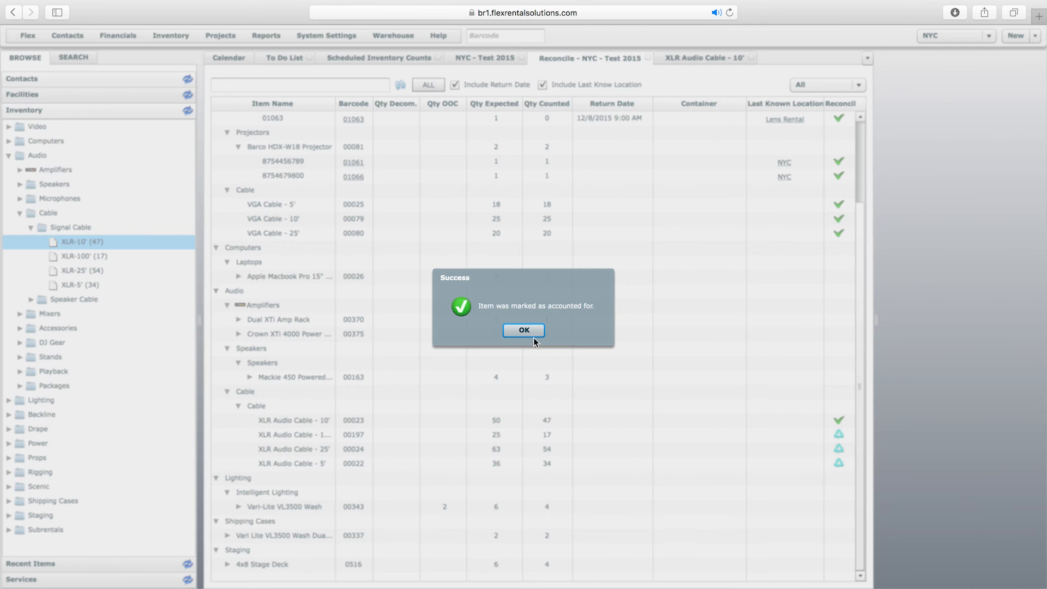
pyautogui.click(523, 330)
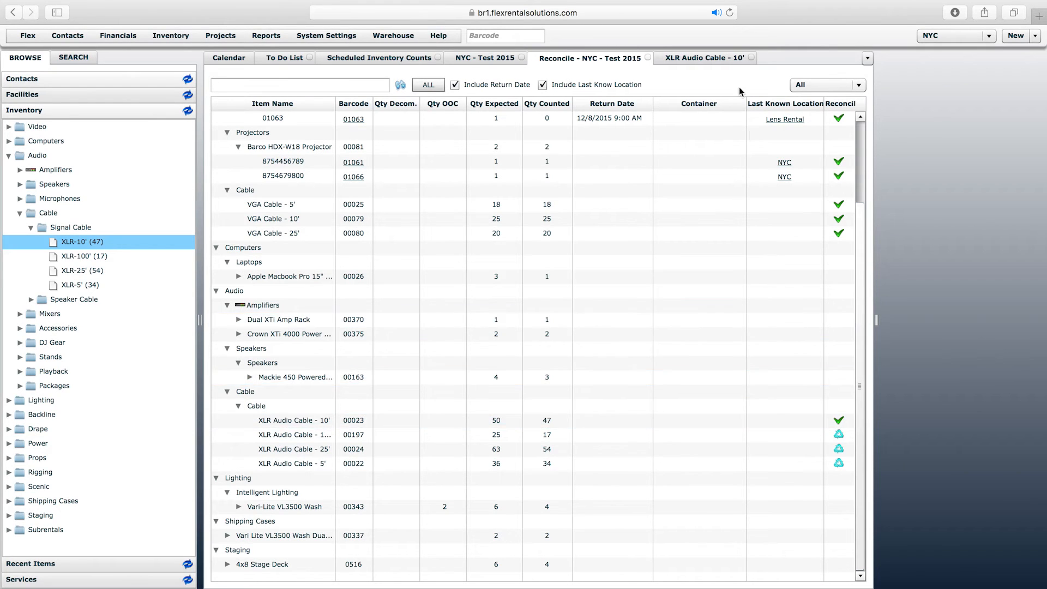
# Review the XLR Audio Cable - 10' quantities by location again, and close that inventory item
pyautogui.click(724, 58)
pyautogui.click(270, 269)
pyautogui.click(227, 264)
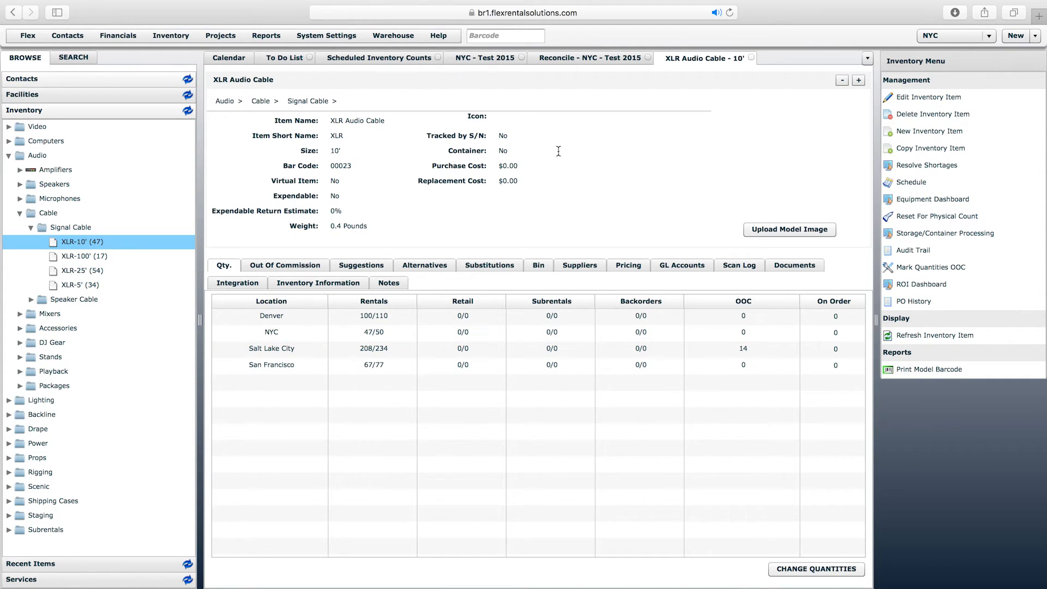
pyautogui.click(751, 57)
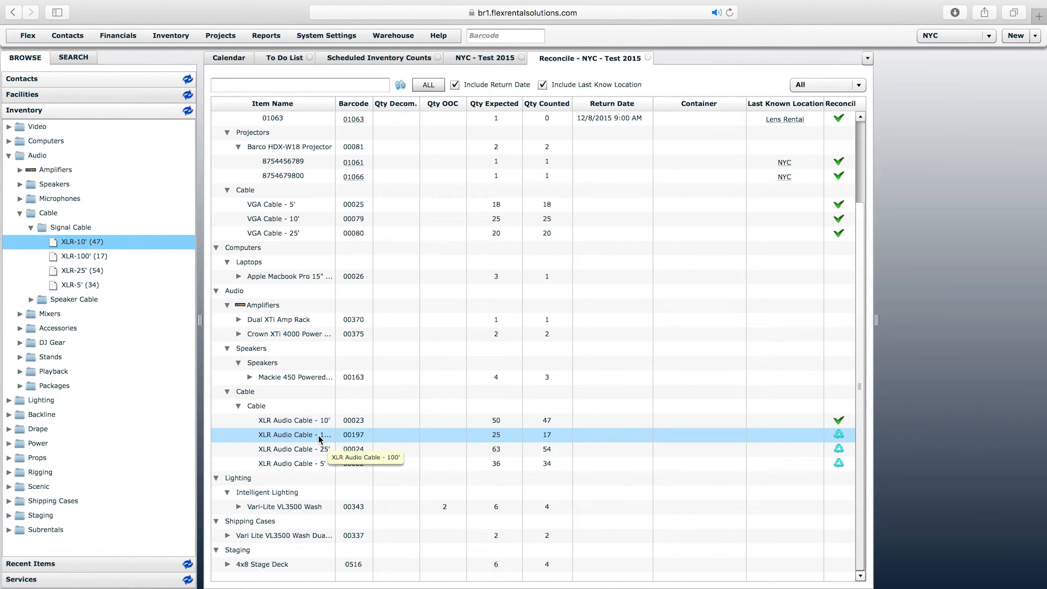
# Reconcile XLR Audio Cable - 100' with the Adjust Quantities method, setting the total NYC rental quantity to 17
pyautogui.click(840, 436)
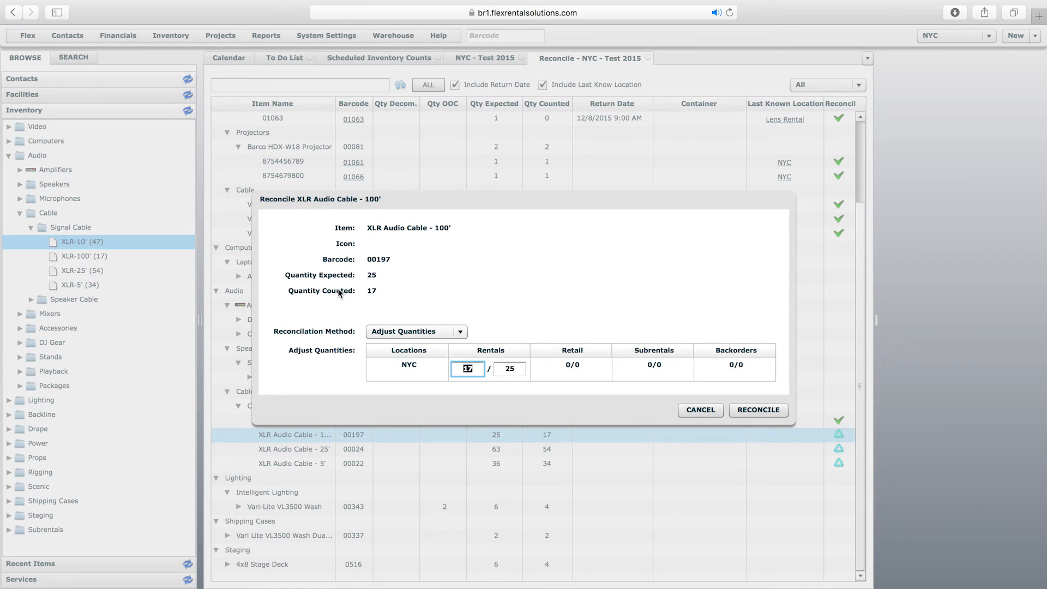
pyautogui.click(320, 298)
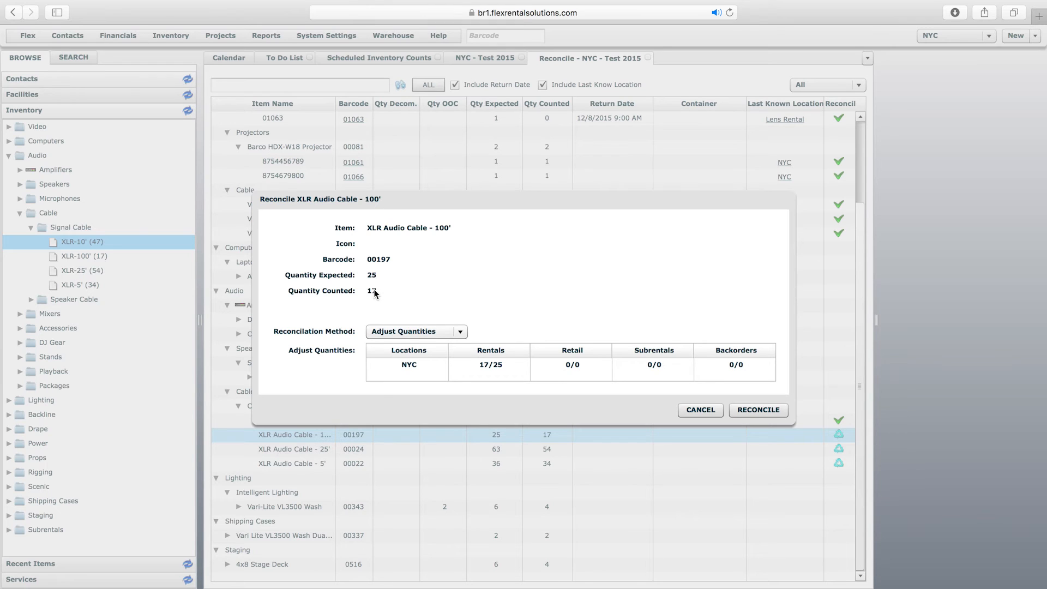
pyautogui.click(497, 371)
pyautogui.click(502, 370)
pyautogui.doubleClick(503, 370)
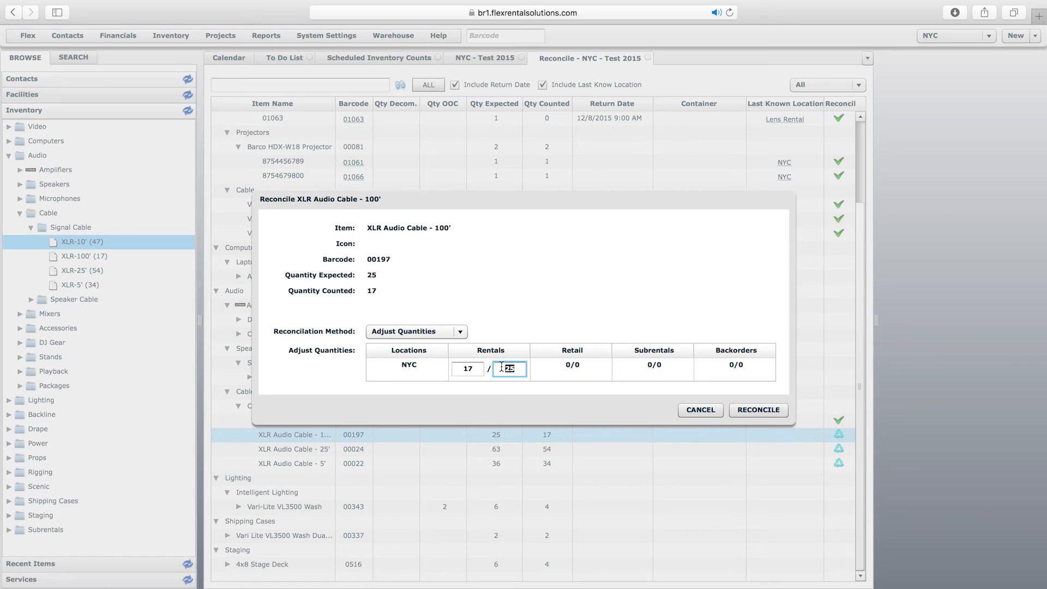
pyautogui.write('17')
pyautogui.press('Return')
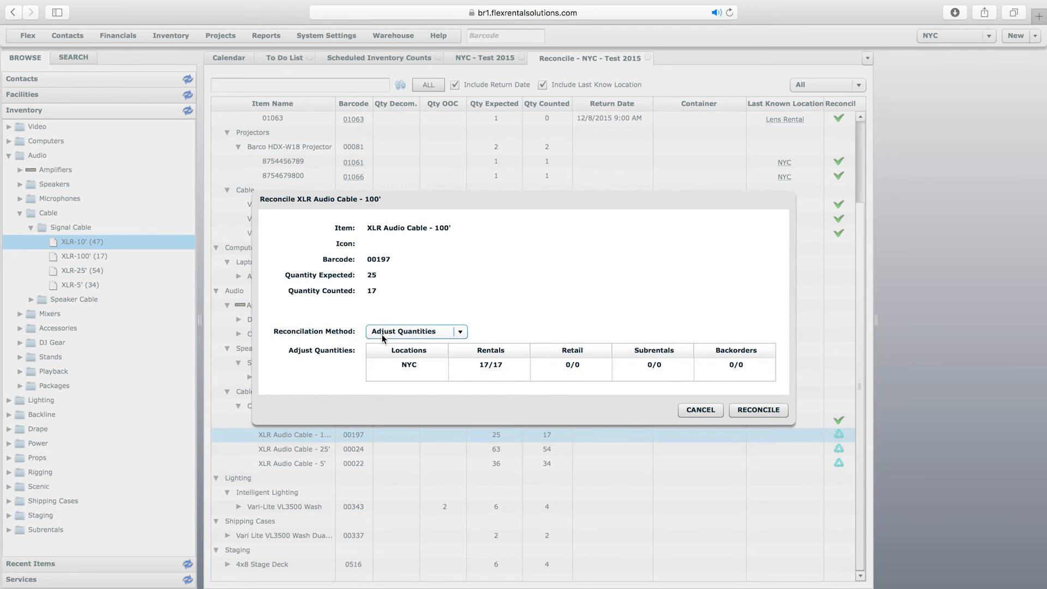
pyautogui.click(758, 410)
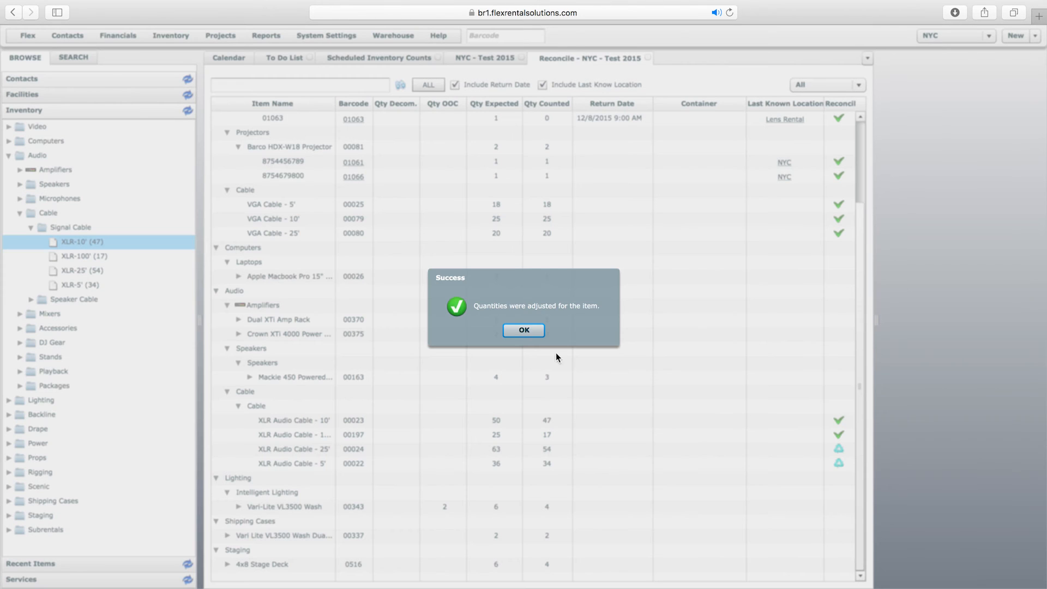
pyautogui.click(540, 330)
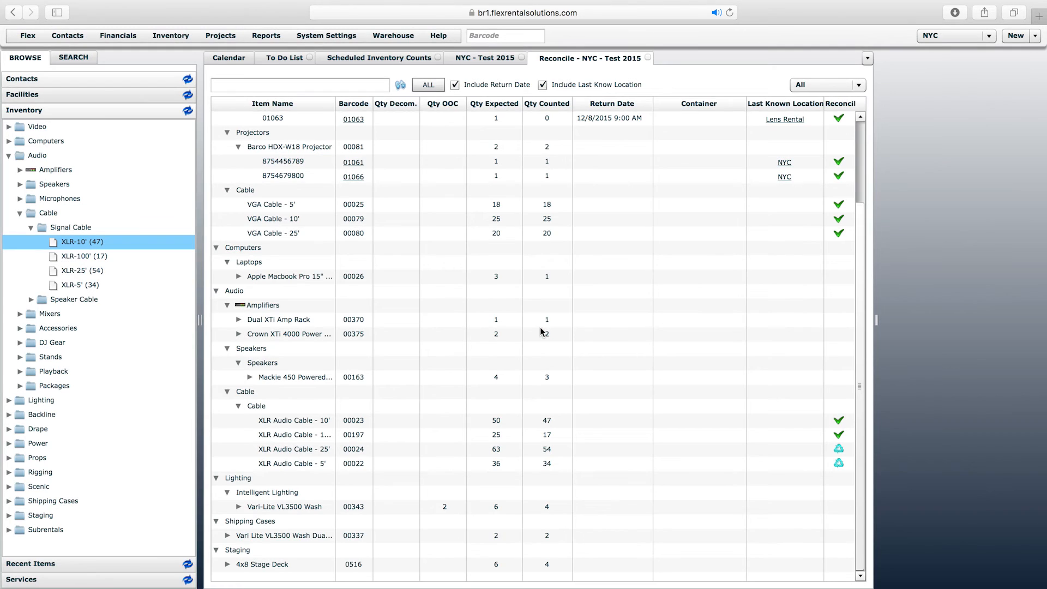
# Check the NYC rental quantities of the XLR-100' inventory item, and return to the reconciliation list
pyautogui.click(74, 259)
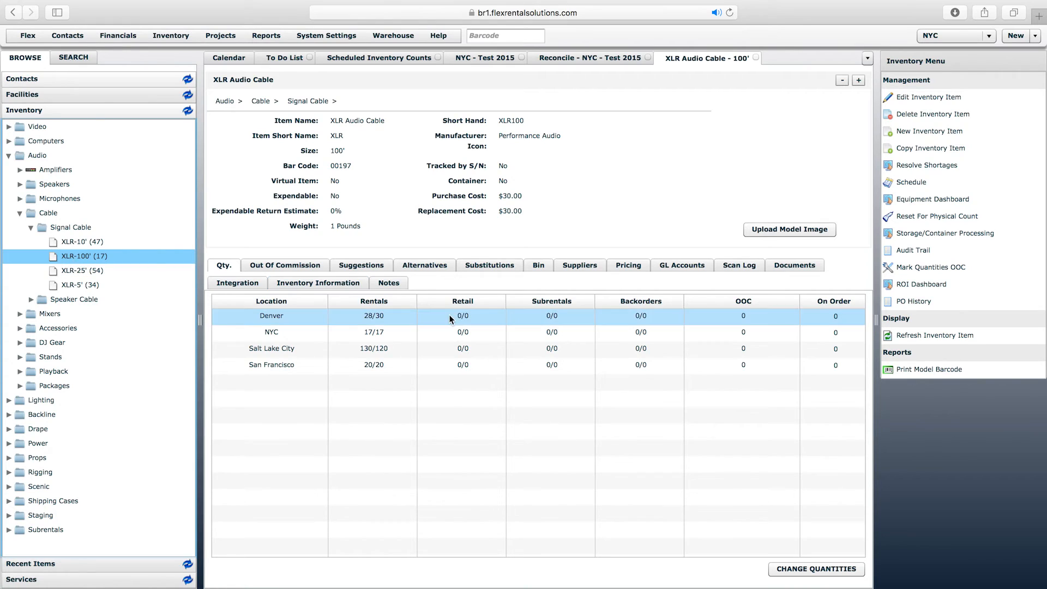
pyautogui.click(378, 334)
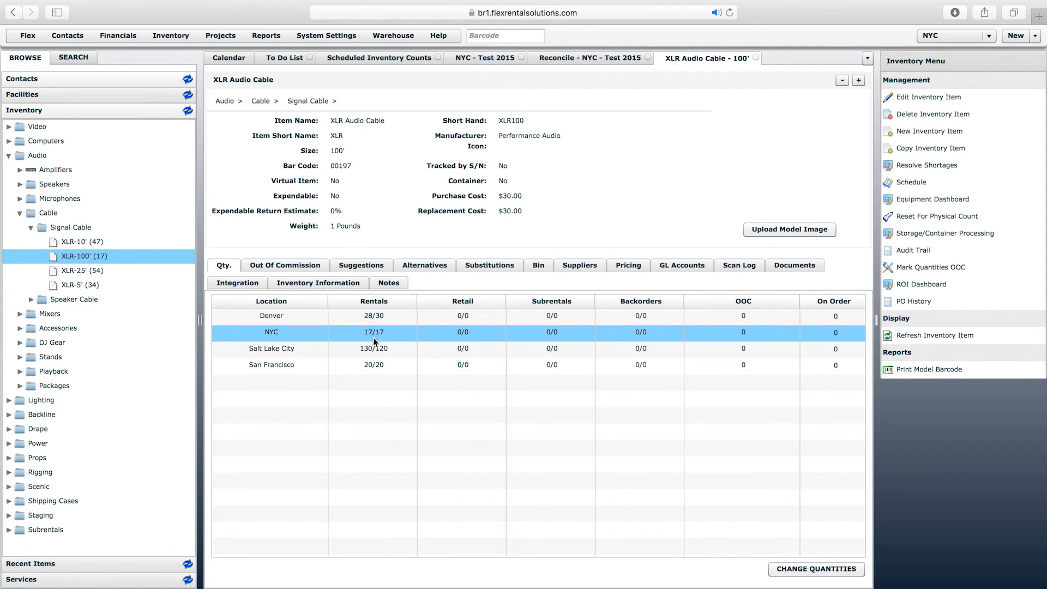
pyautogui.click(593, 58)
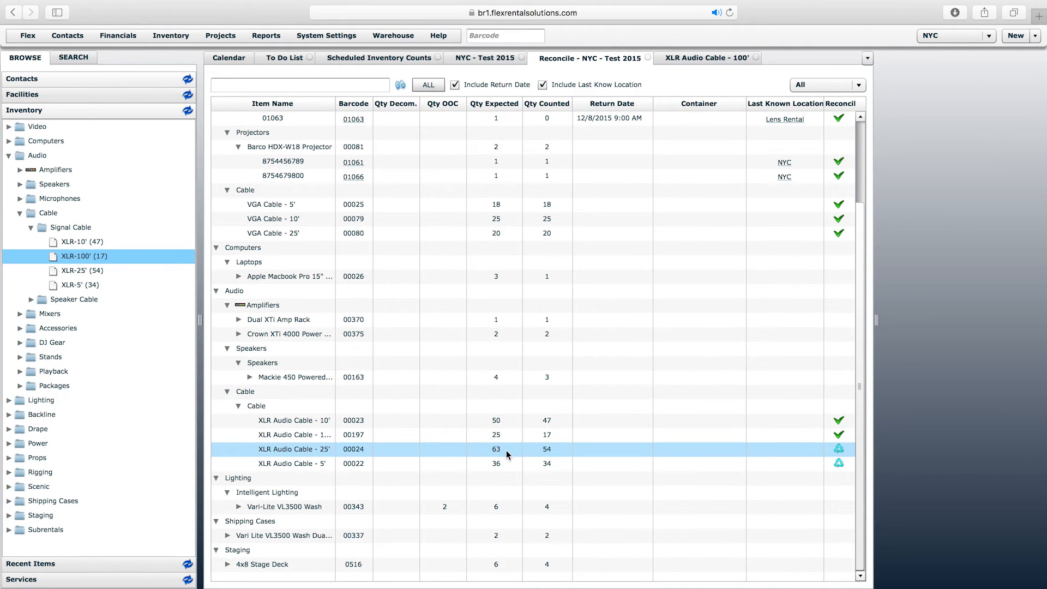
# Reconcile XLR Audio Cable - 25' with the Mark Accounted For method
pyautogui.click(840, 449)
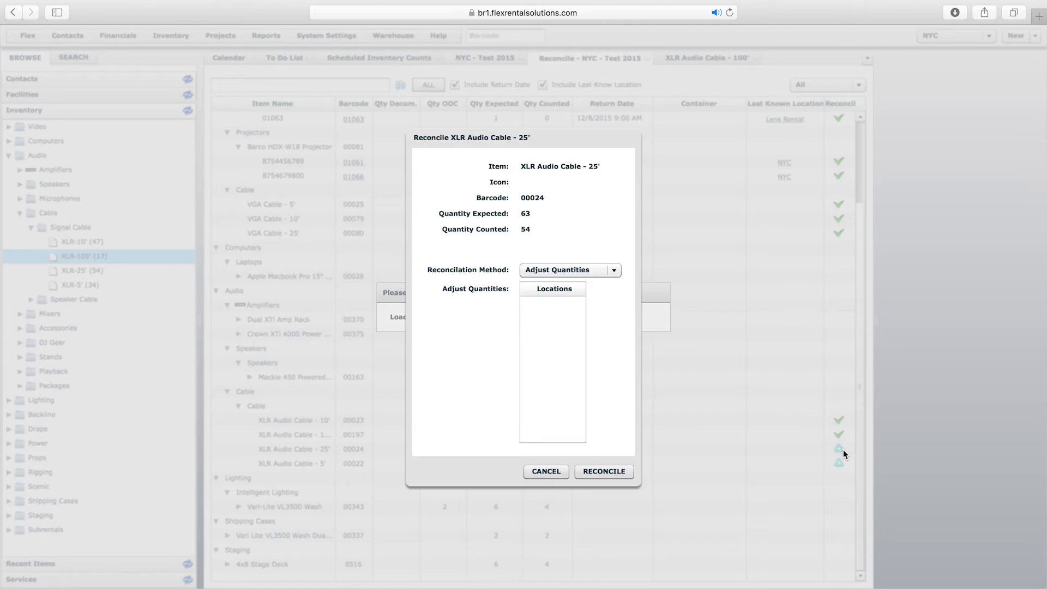
pyautogui.click(418, 331)
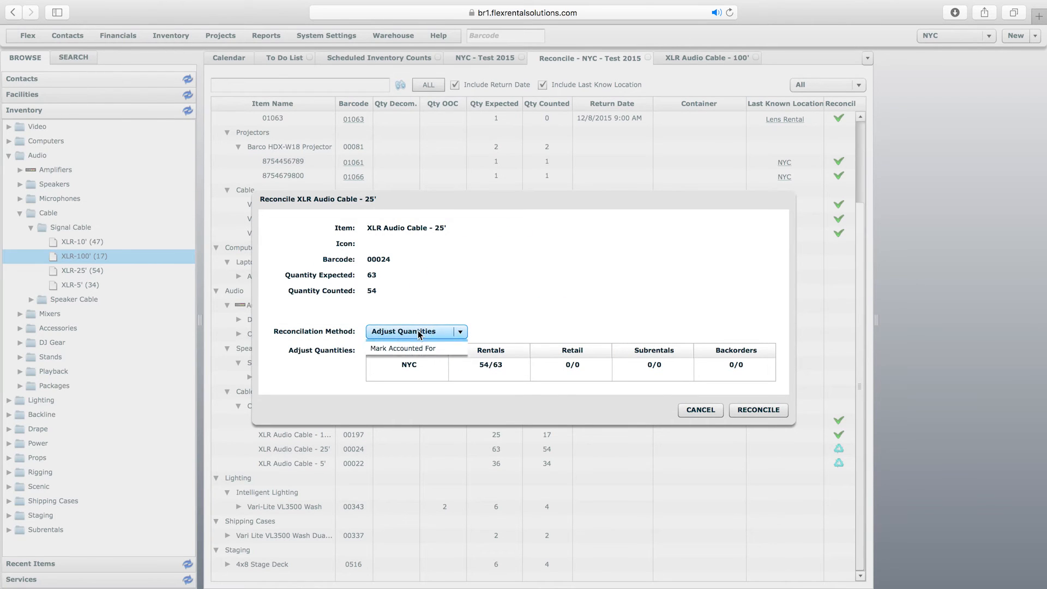
pyautogui.click(409, 357)
pyautogui.click(774, 409)
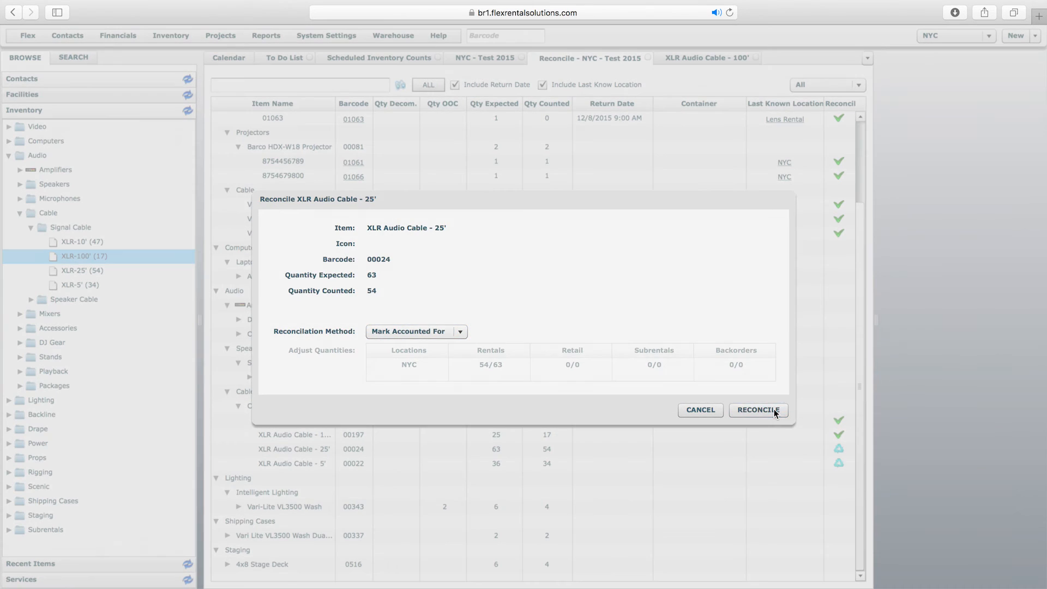
pyautogui.click(521, 331)
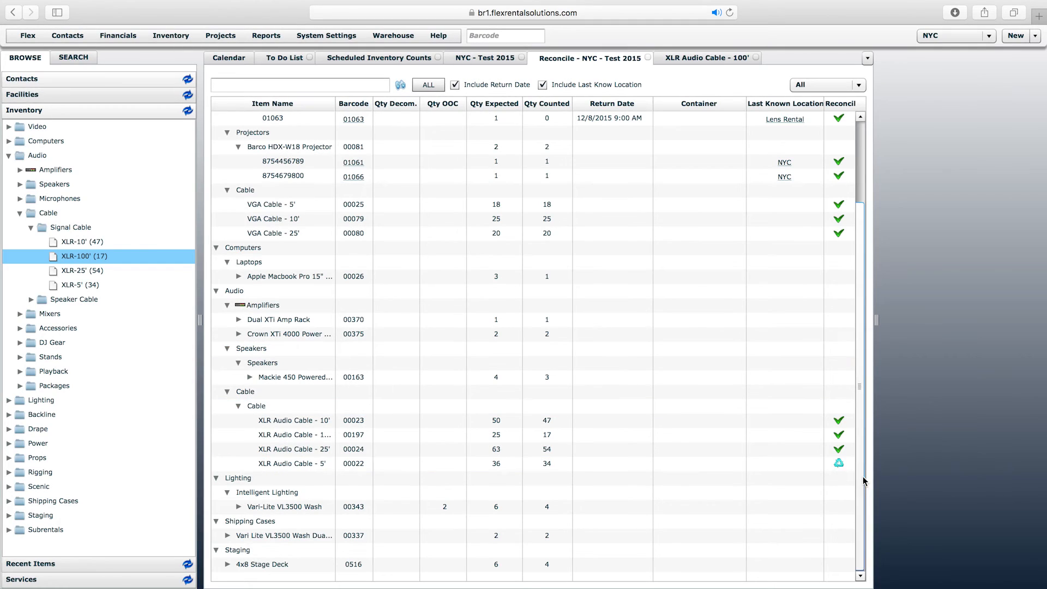
# Reconcile XLR Audio Cable - 5' with the Mark Accounted For method
pyautogui.click(839, 463)
pyautogui.click(460, 332)
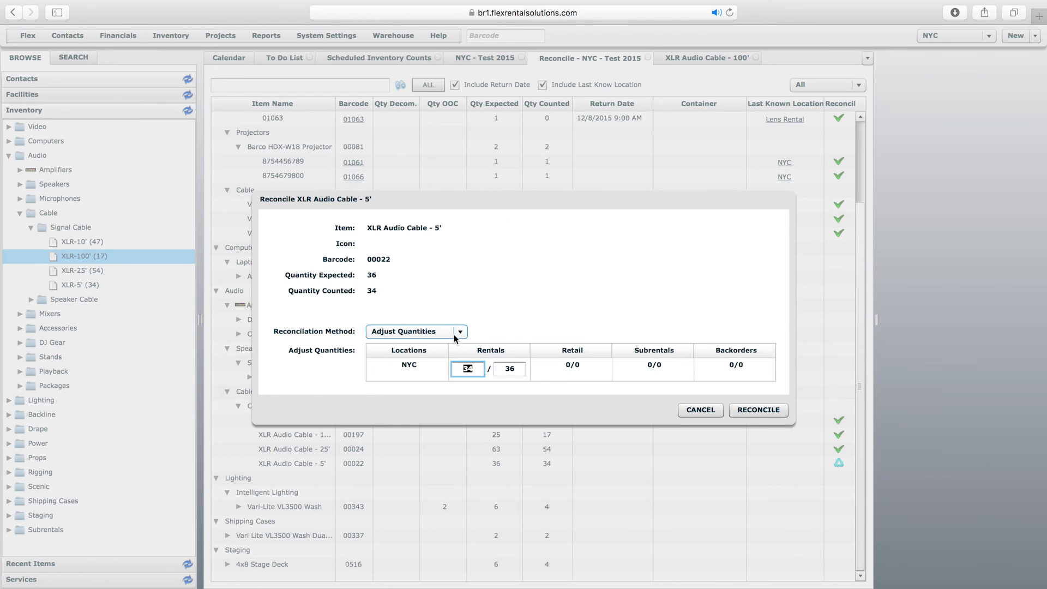
pyautogui.click(440, 358)
pyautogui.click(775, 410)
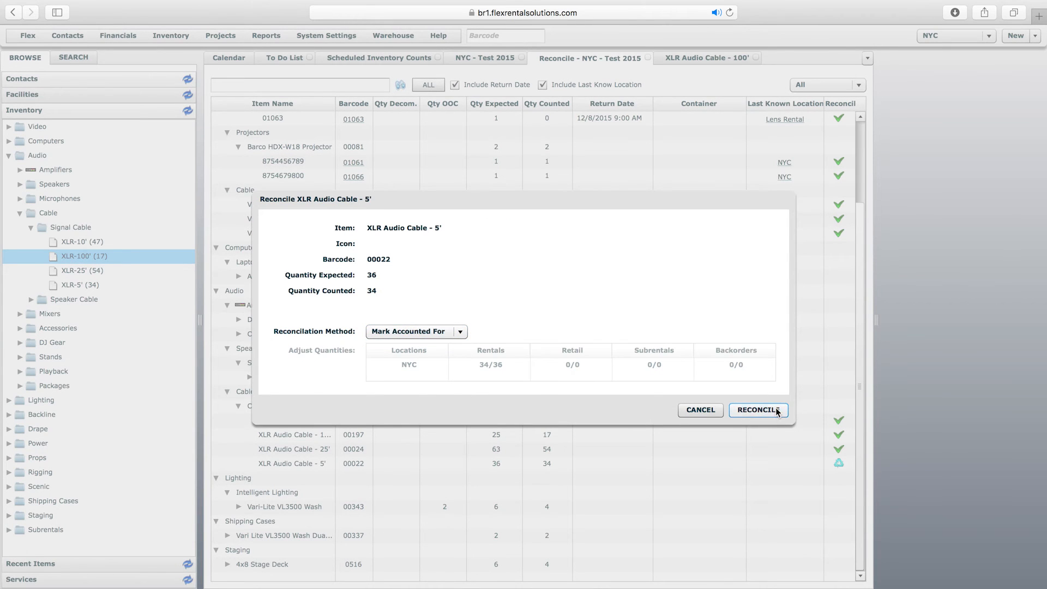
pyautogui.click(510, 329)
pyautogui.click(693, 366)
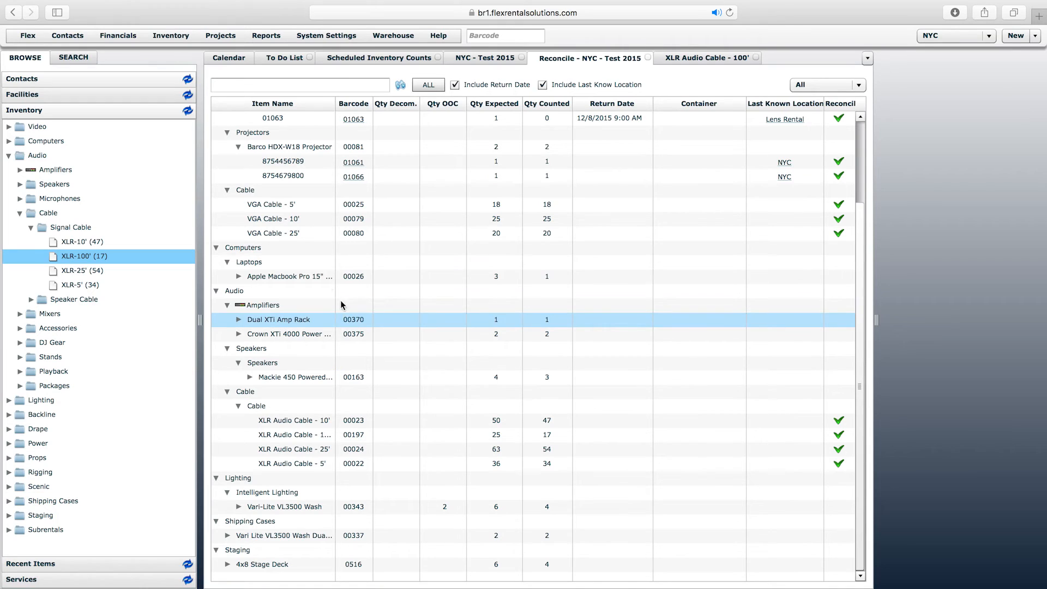
# Expand the Laptops group down to the Apple Macbook Pro 15" units and review their expected and counted quantities and last known locations
pyautogui.scroll(1, 229, 265)
pyautogui.click(229, 266)
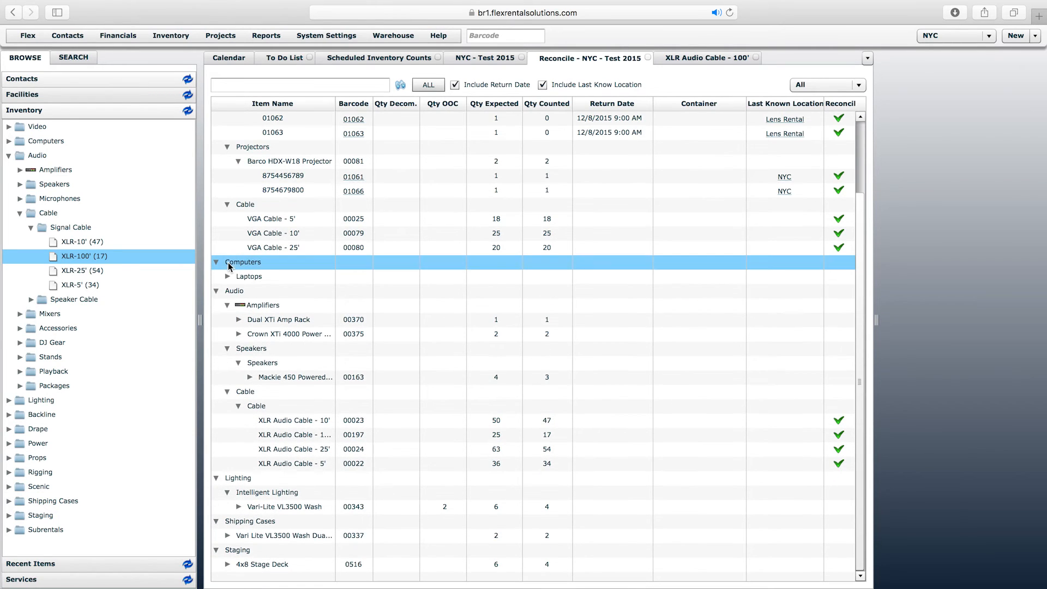
pyautogui.click(238, 292)
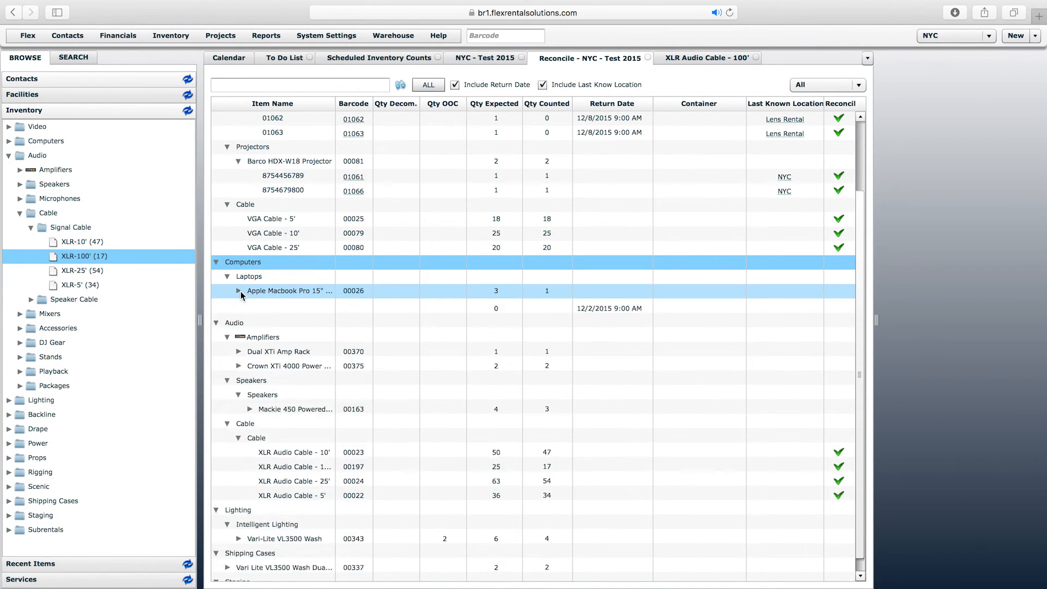
pyautogui.scroll(-2, 860, 365)
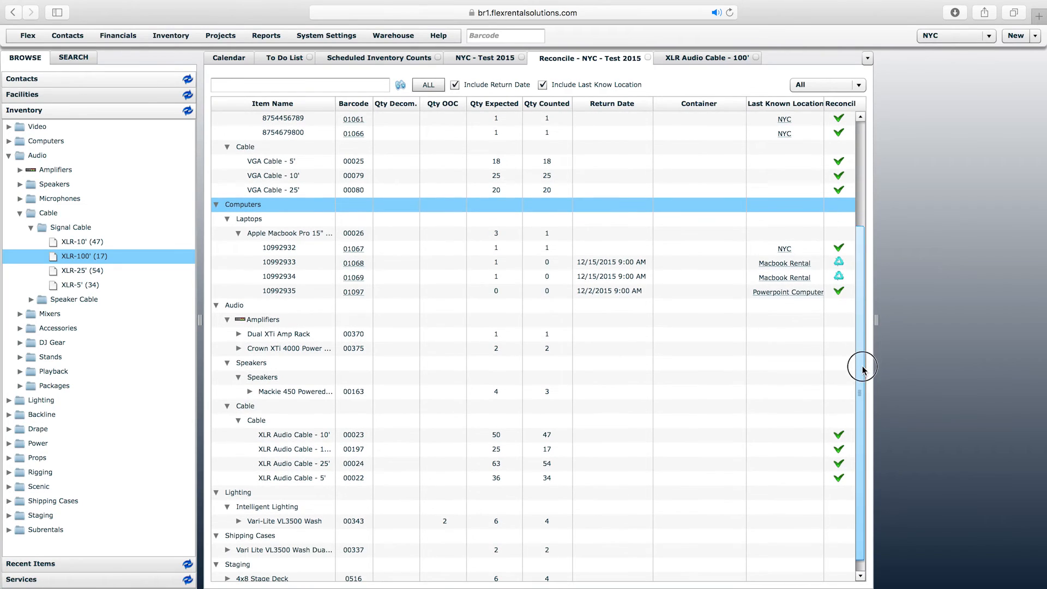
pyautogui.click(288, 238)
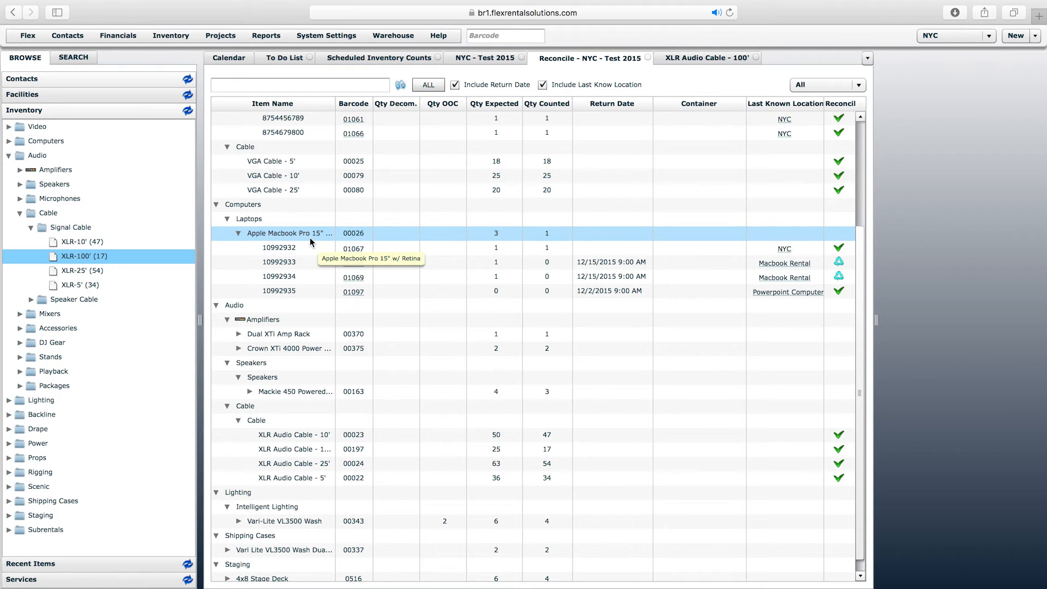
pyautogui.click(304, 251)
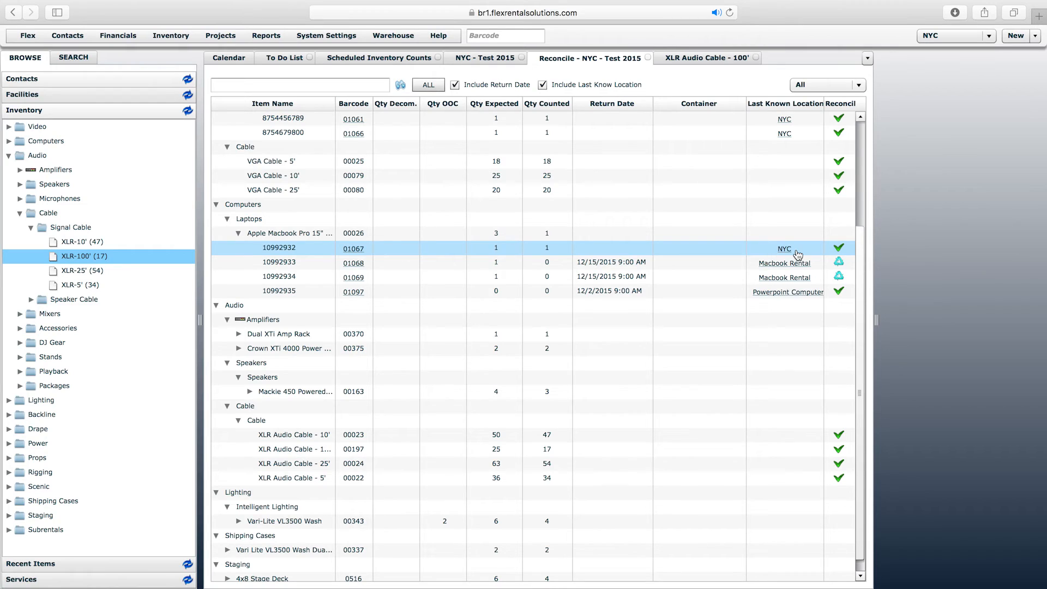
pyautogui.click(841, 252)
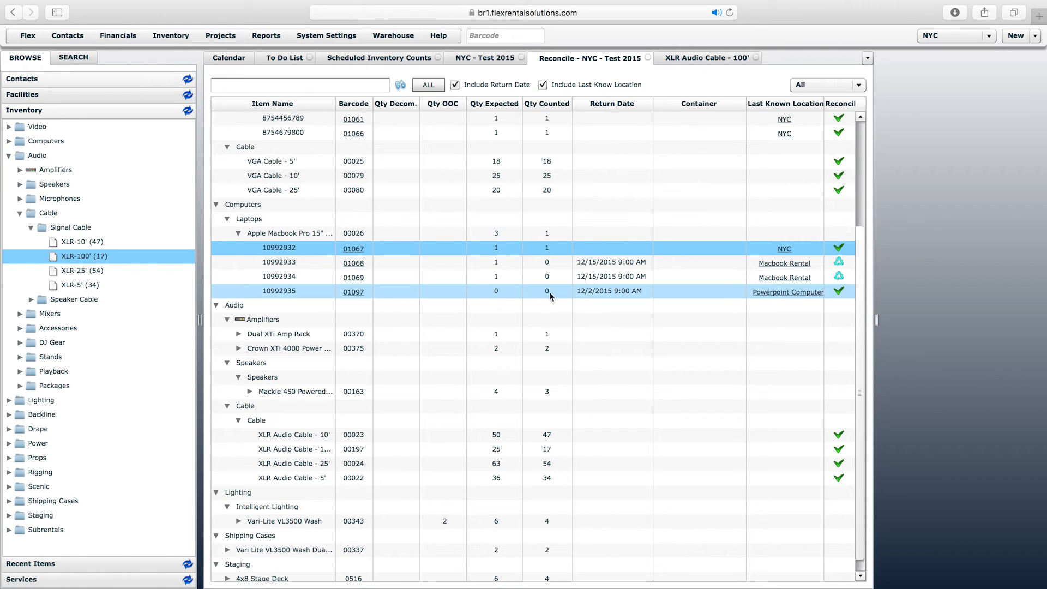
pyautogui.click(495, 292)
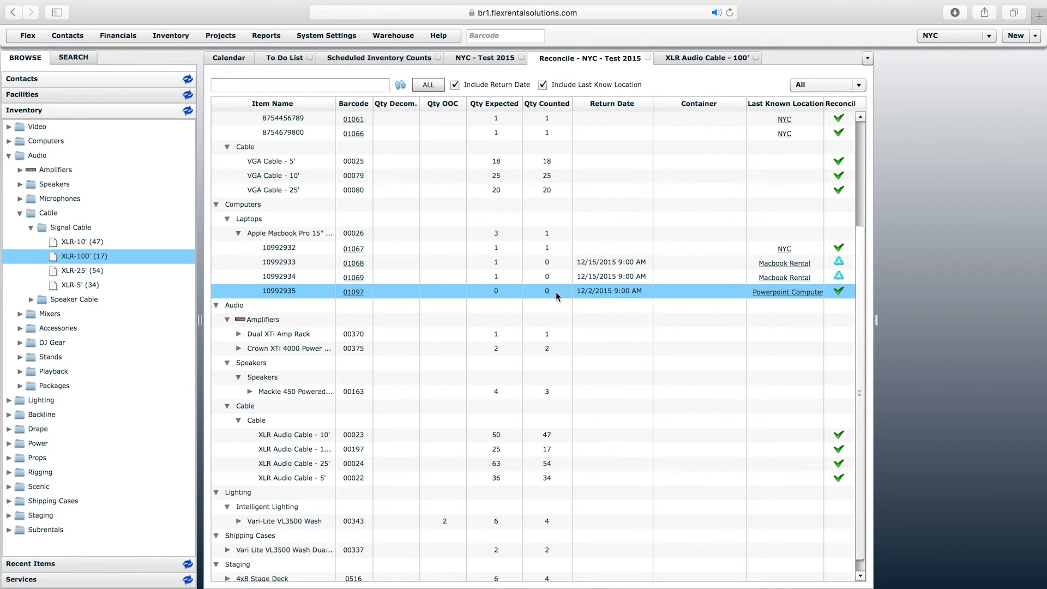
# Check the Presumed Missing status in the serial number details of Macbook unit 01097, and return to the reconciliation list
pyautogui.click(356, 293)
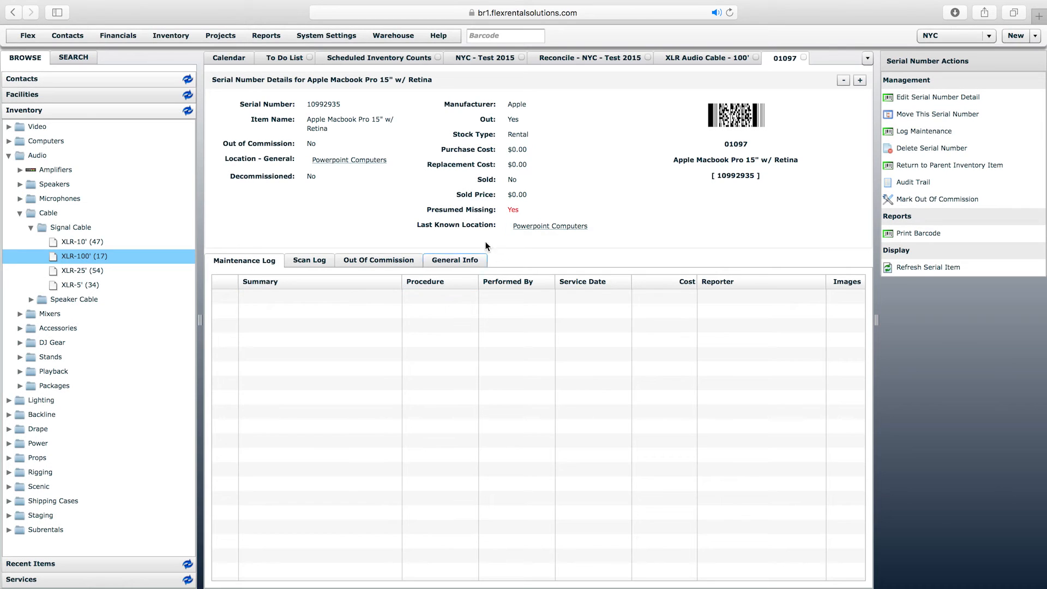
pyautogui.doubleClick(518, 209)
pyautogui.click(521, 209)
pyautogui.click(583, 58)
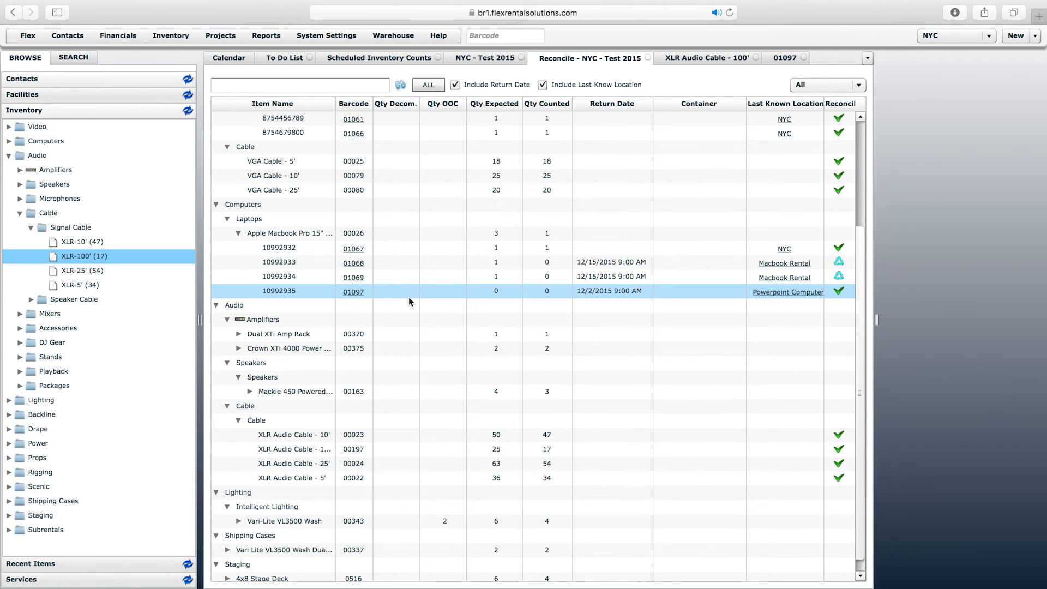
# Reconcile Macbook unit 10992933 with the Mark Accounted For method
pyautogui.scroll(-1, 839, 291)
pyautogui.scroll(3, 839, 289)
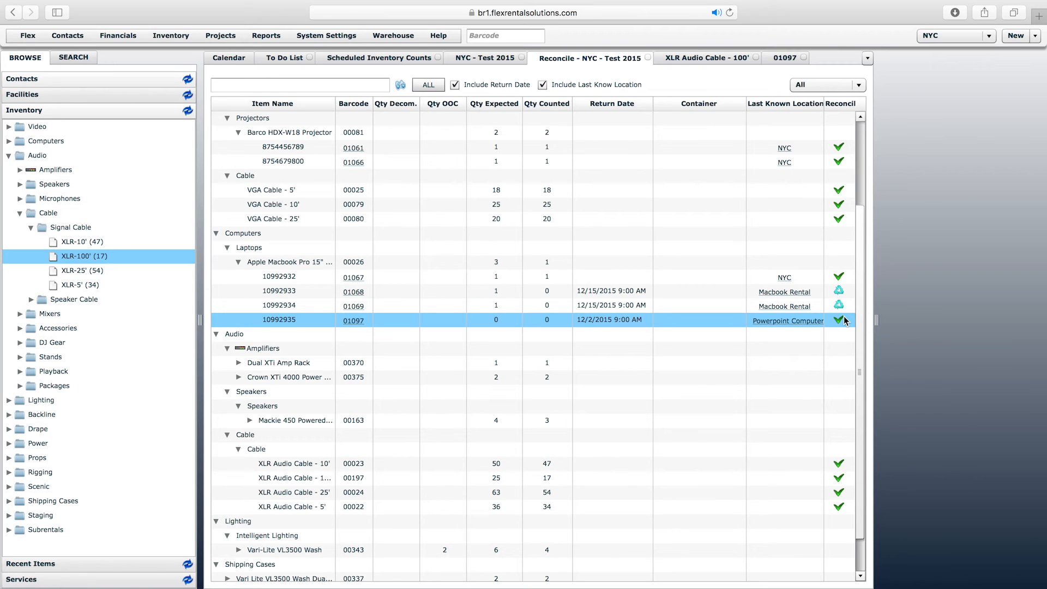
pyautogui.click(724, 308)
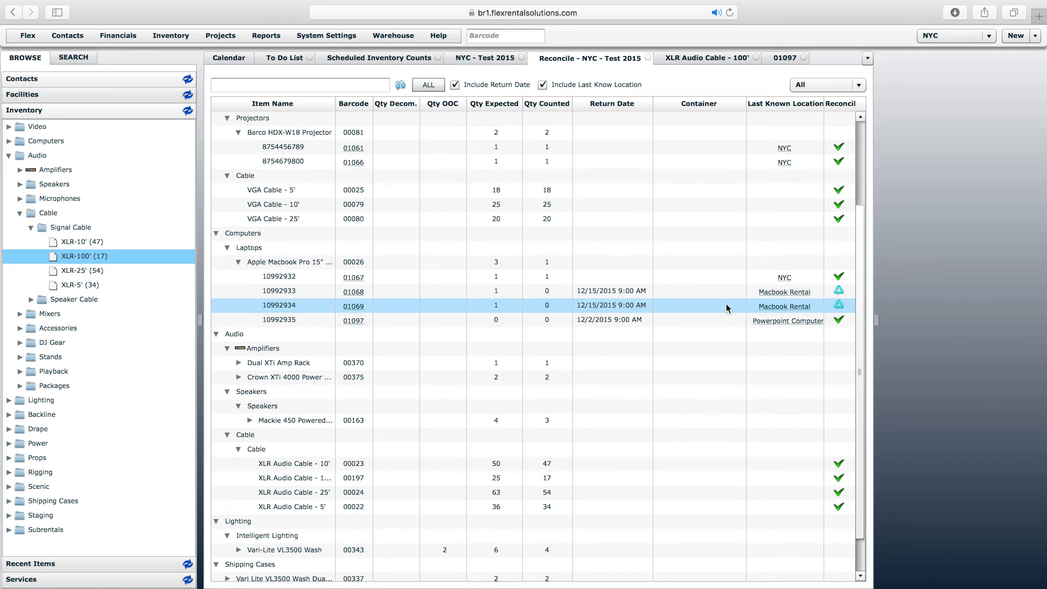
pyautogui.click(777, 308)
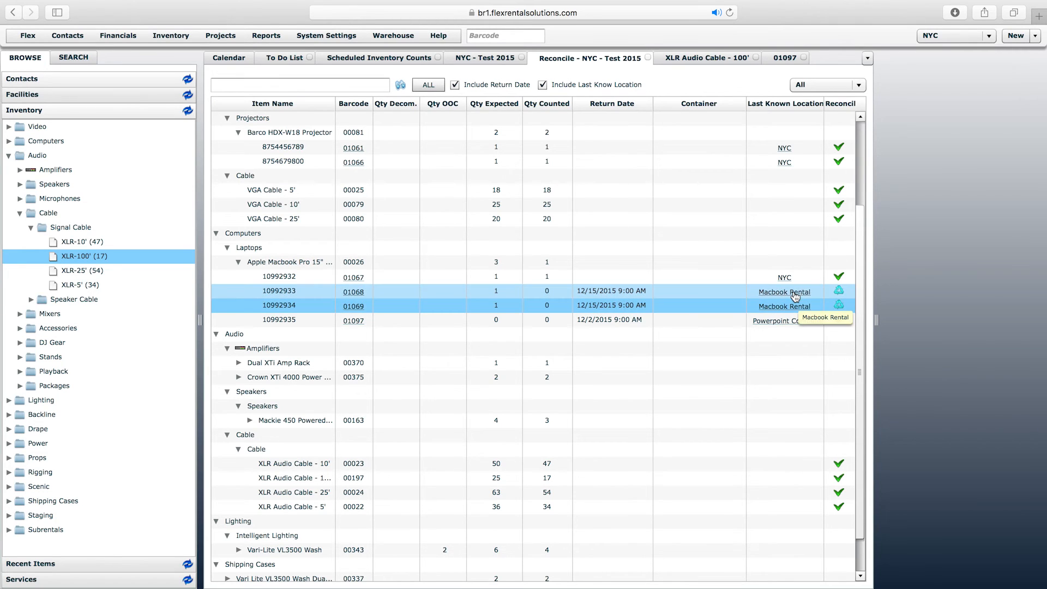
pyautogui.click(840, 295)
pyautogui.click(596, 270)
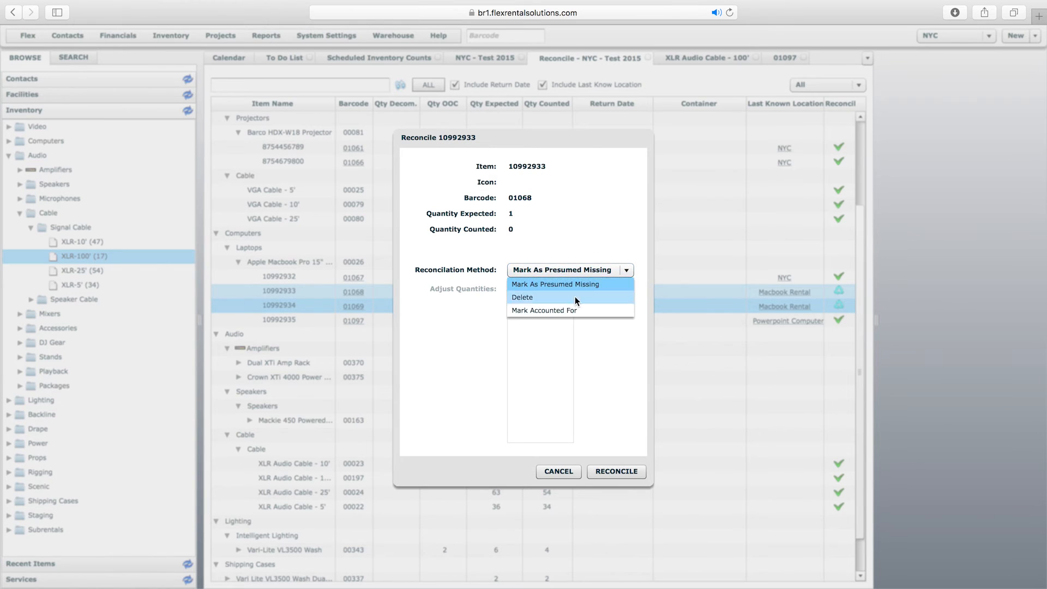
pyautogui.click(568, 308)
pyautogui.click(624, 471)
pyautogui.press('Return')
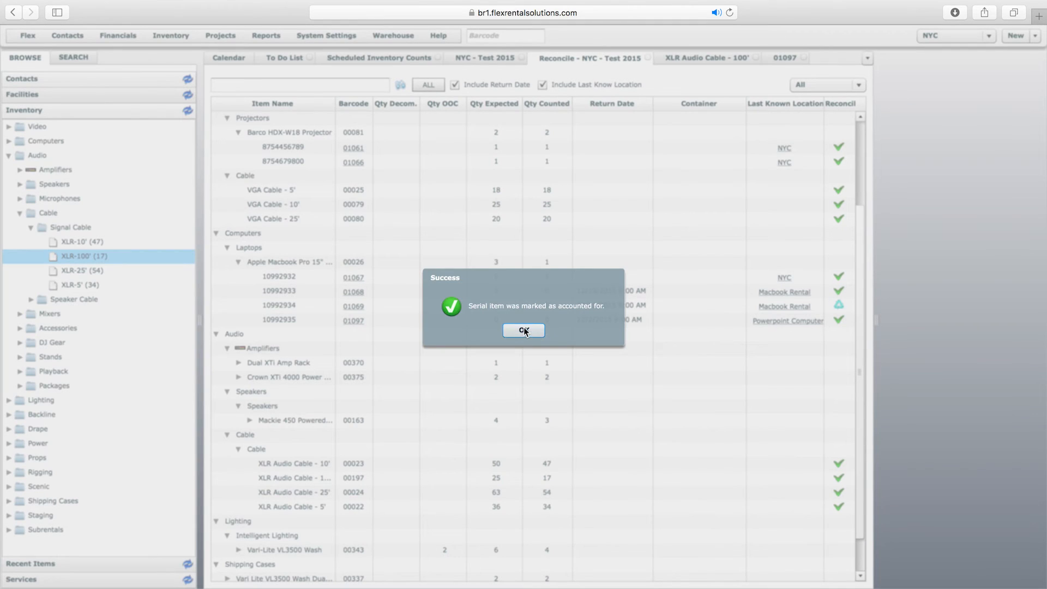
# Reconcile Macbook unit 10992934 with the Mark Accounted For method
pyautogui.click(840, 309)
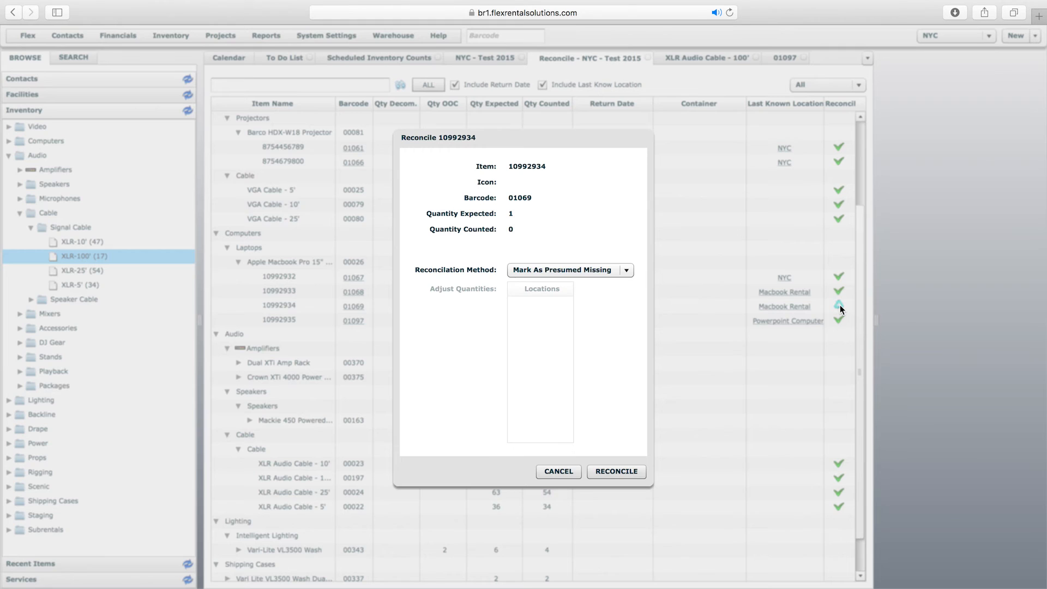
pyautogui.click(574, 271)
pyautogui.click(566, 311)
pyautogui.click(624, 472)
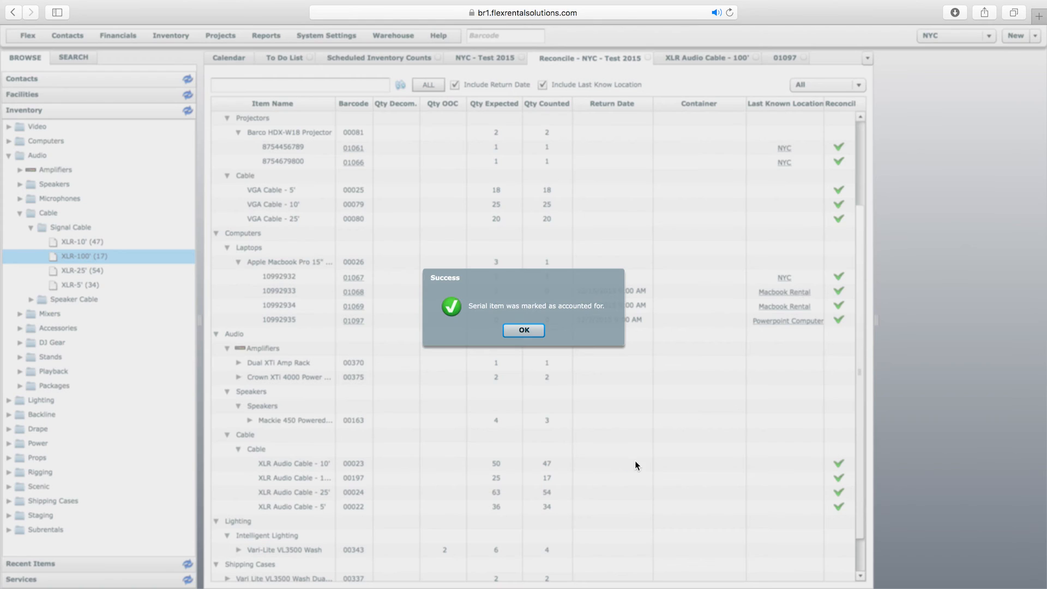
pyautogui.click(524, 330)
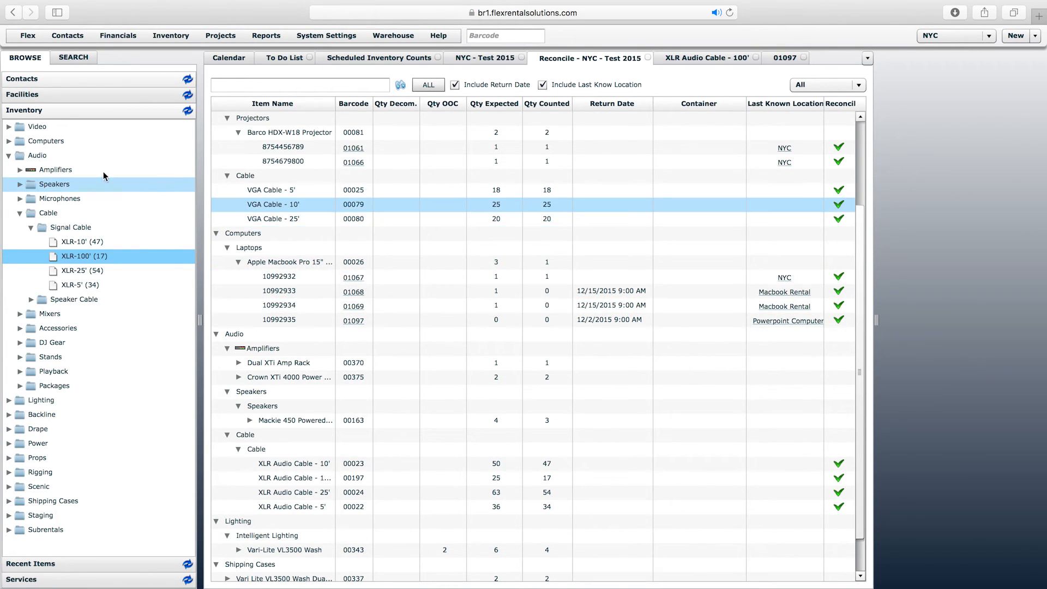
# Check the NYC rental quantities and the serial units' current locations of the Macbook 15" Retina inventory item
pyautogui.click(9, 141)
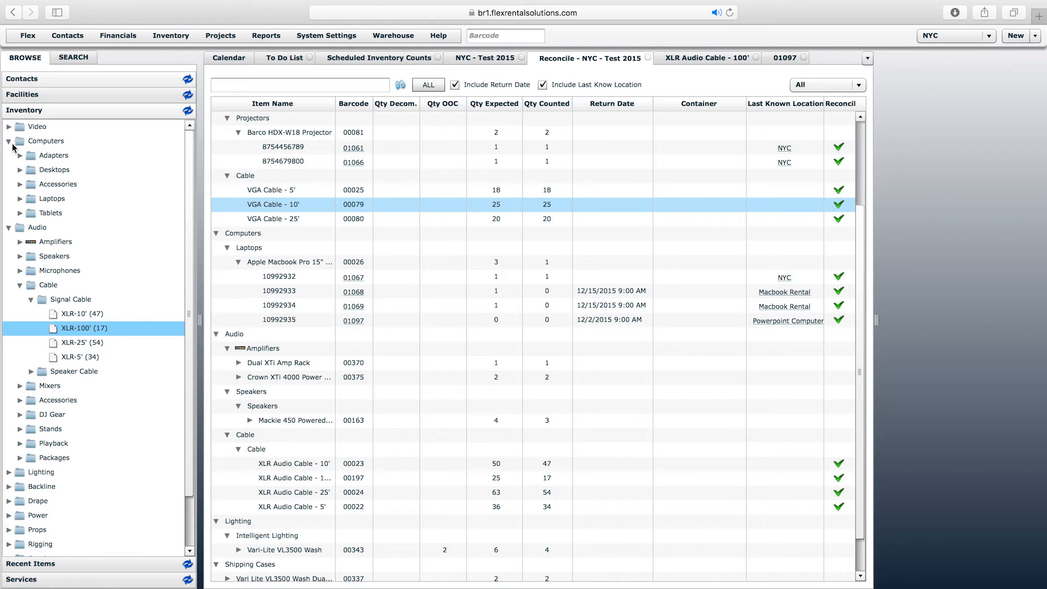
pyautogui.click(20, 199)
pyautogui.click(83, 228)
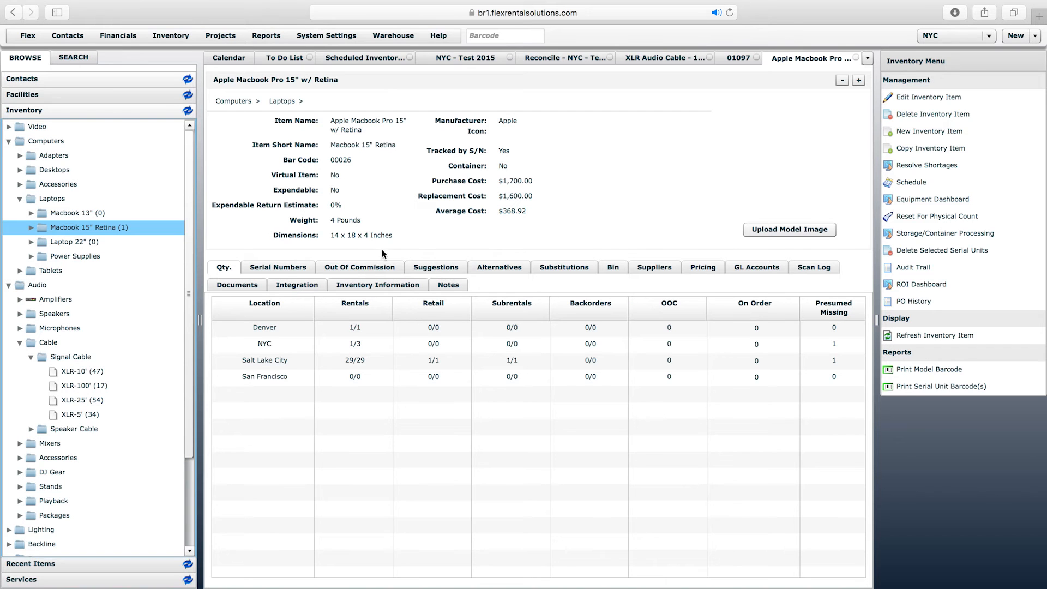
pyautogui.click(355, 346)
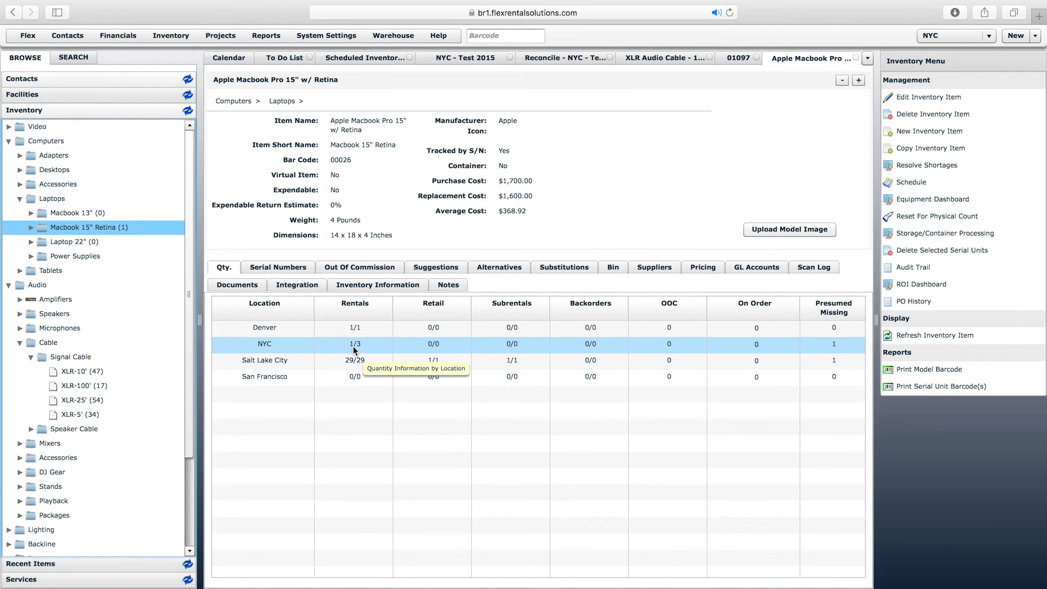
pyautogui.click(276, 268)
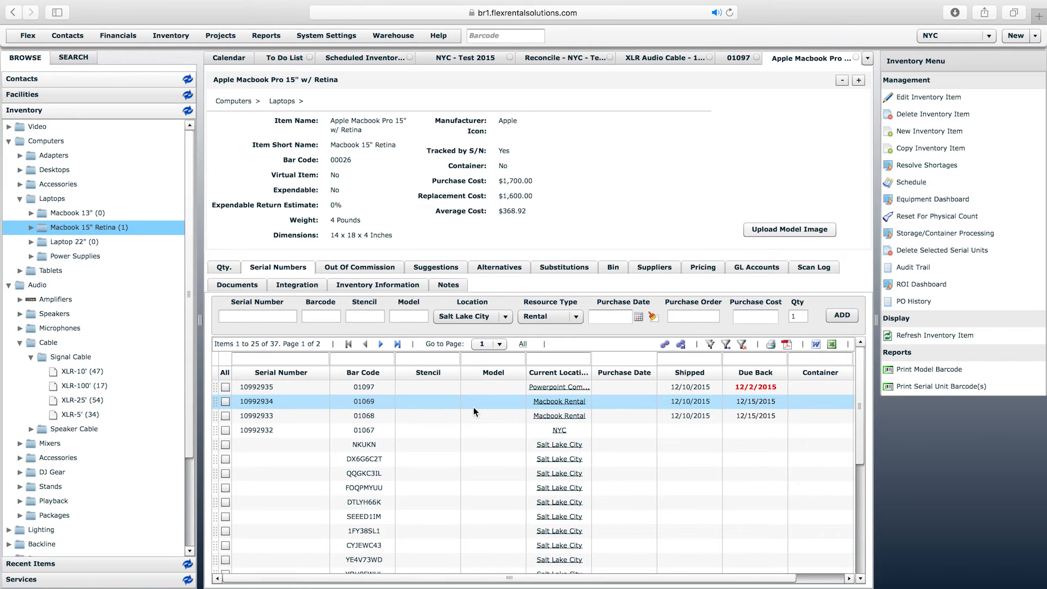
pyautogui.click(283, 411)
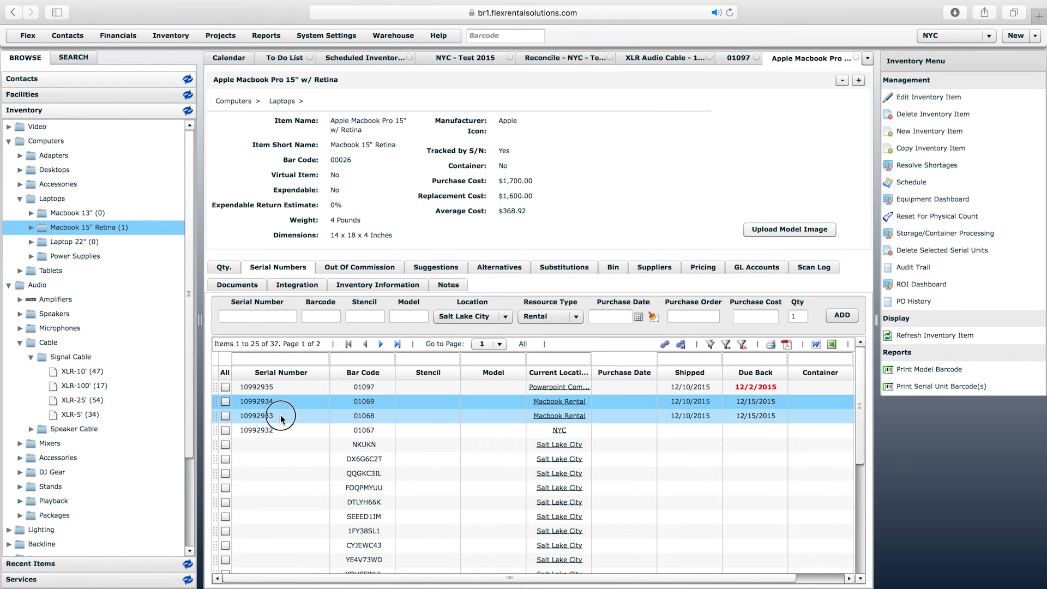
pyautogui.click(284, 405)
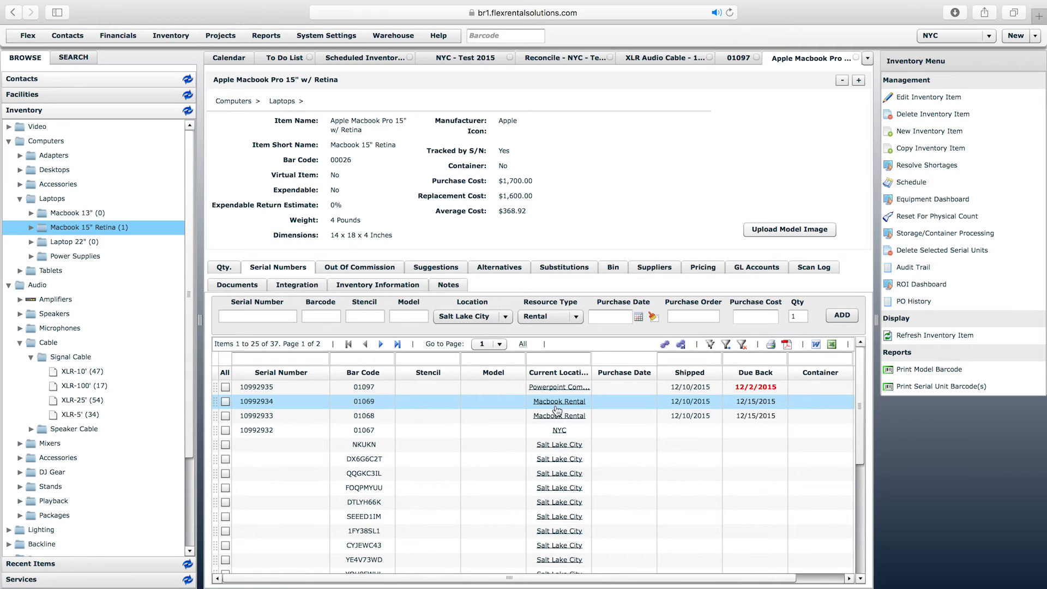
# Close the Apple Macbook Pro, 01097 and XLR Audio Cable - 100' records to return to the reconciliation list
pyautogui.click(857, 58)
pyautogui.click(802, 57)
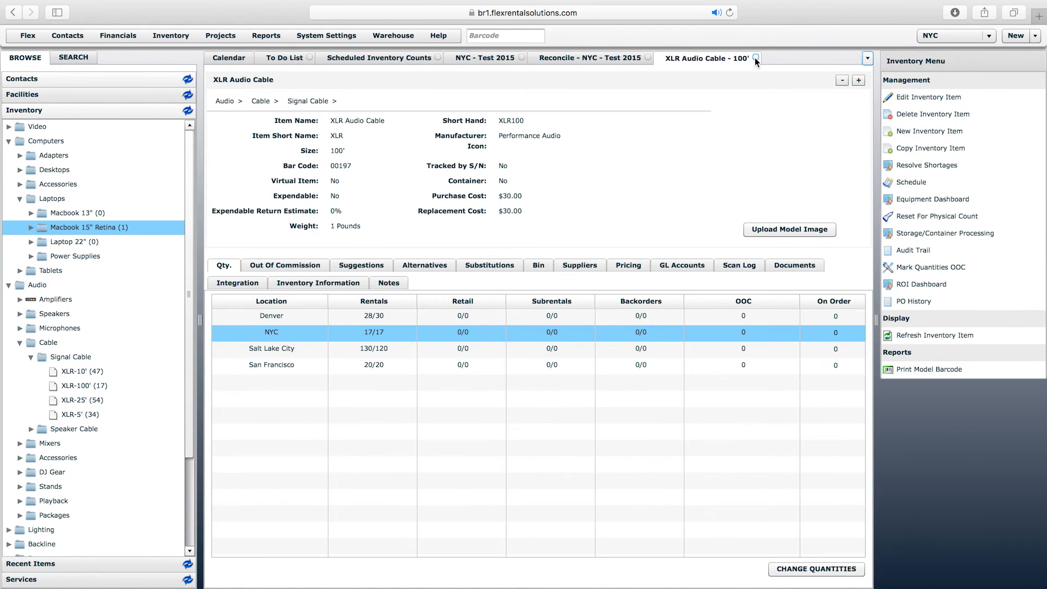
pyautogui.click(756, 58)
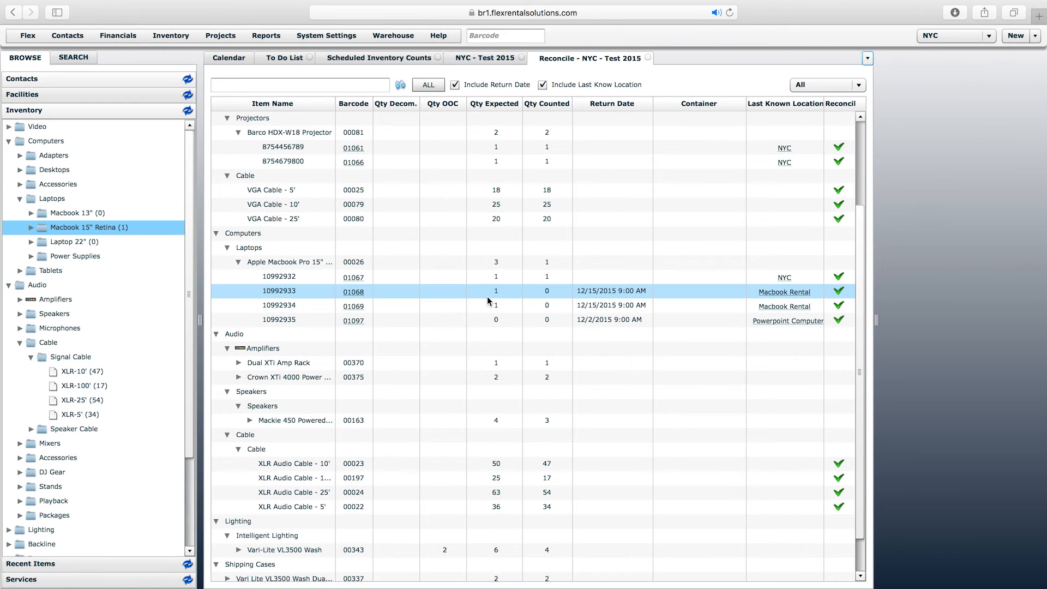
# Expand the Dual XTi Amp Rack and Crown XTi 4000 items and review the reconciliation status of their units
pyautogui.click(237, 363)
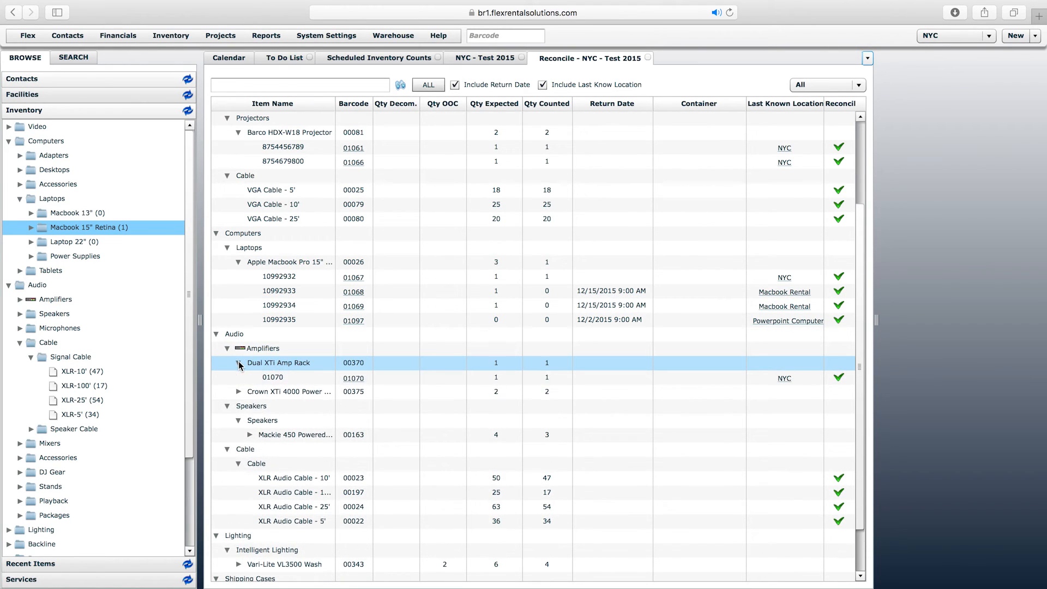
pyautogui.click(239, 392)
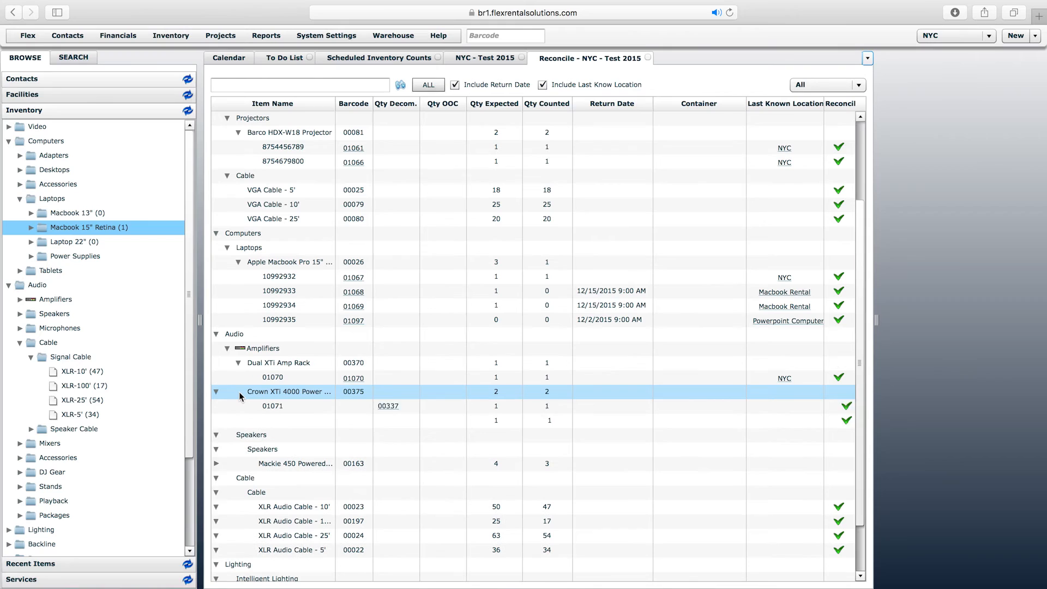
pyautogui.click(267, 382)
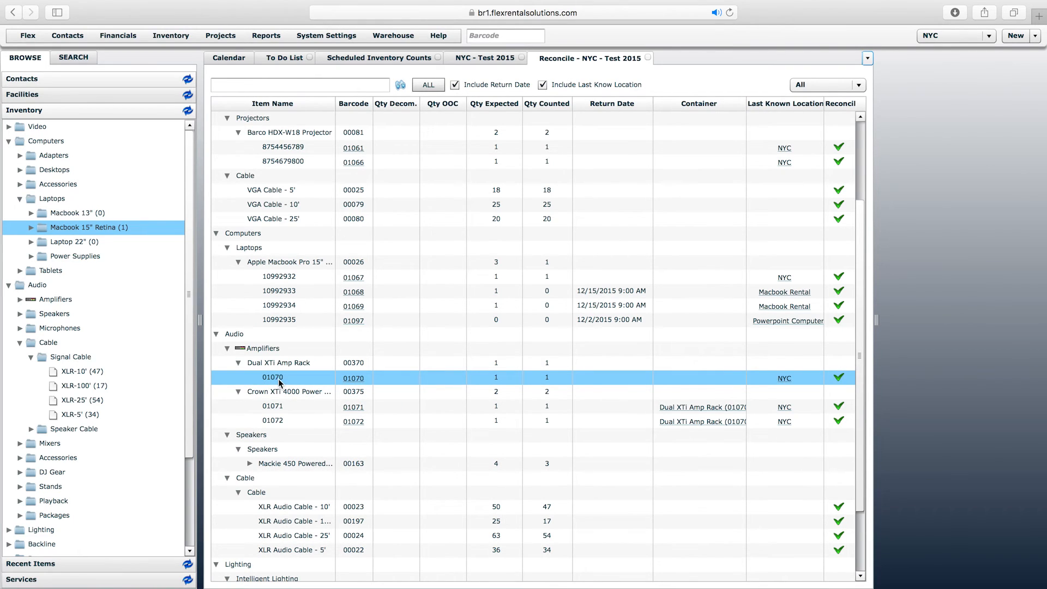
pyautogui.click(271, 408)
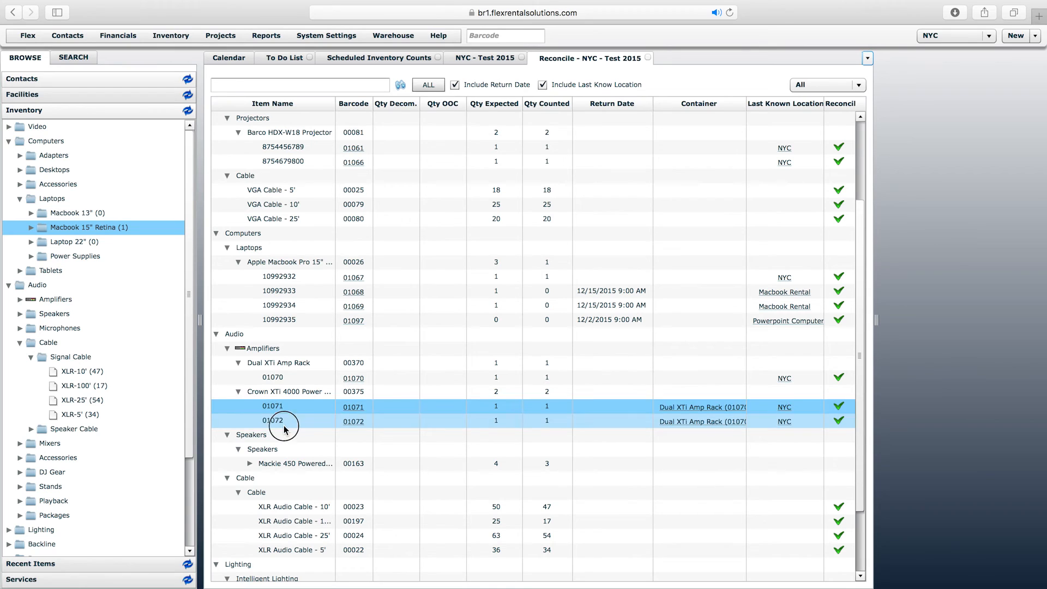
pyautogui.click(286, 423)
# Expand the Mackie 450 Powered Speaker units and examine the expected and counted quantities of unit 01076
pyautogui.click(250, 464)
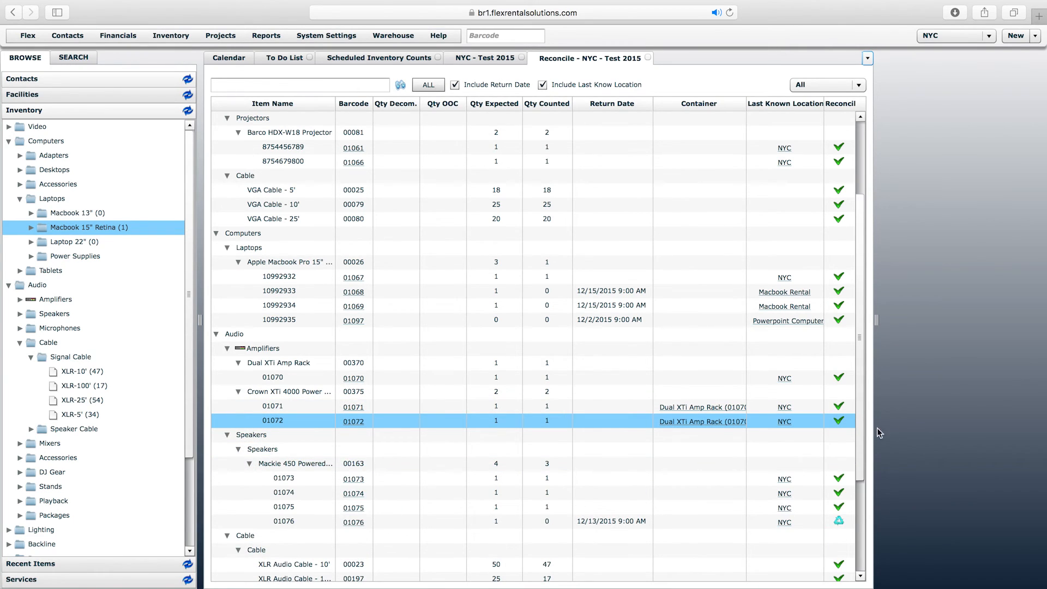
pyautogui.moveTo(863, 428); pyautogui.dragTo(862, 509)
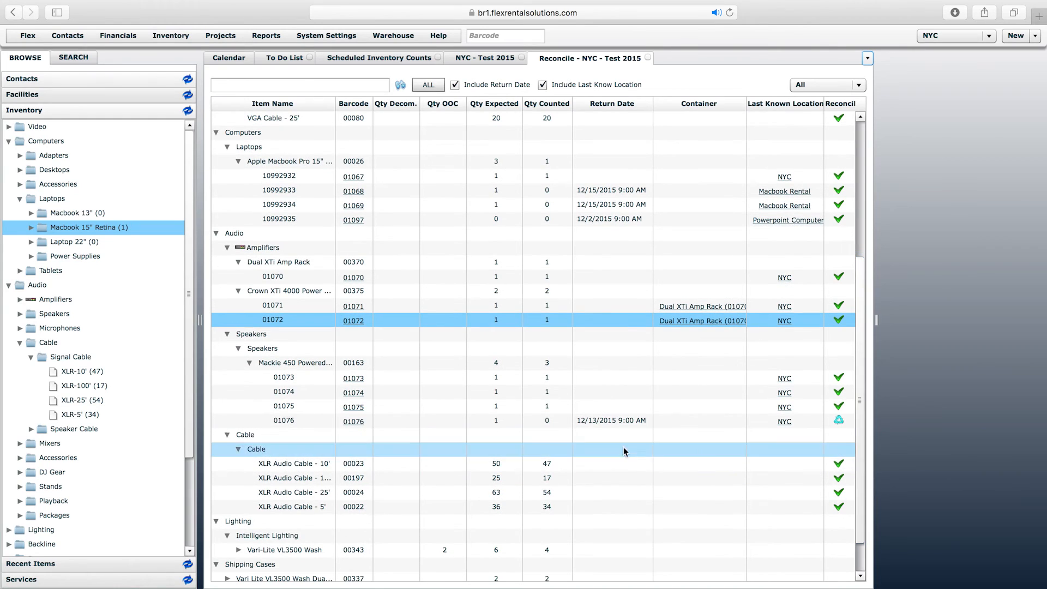
pyautogui.click(435, 424)
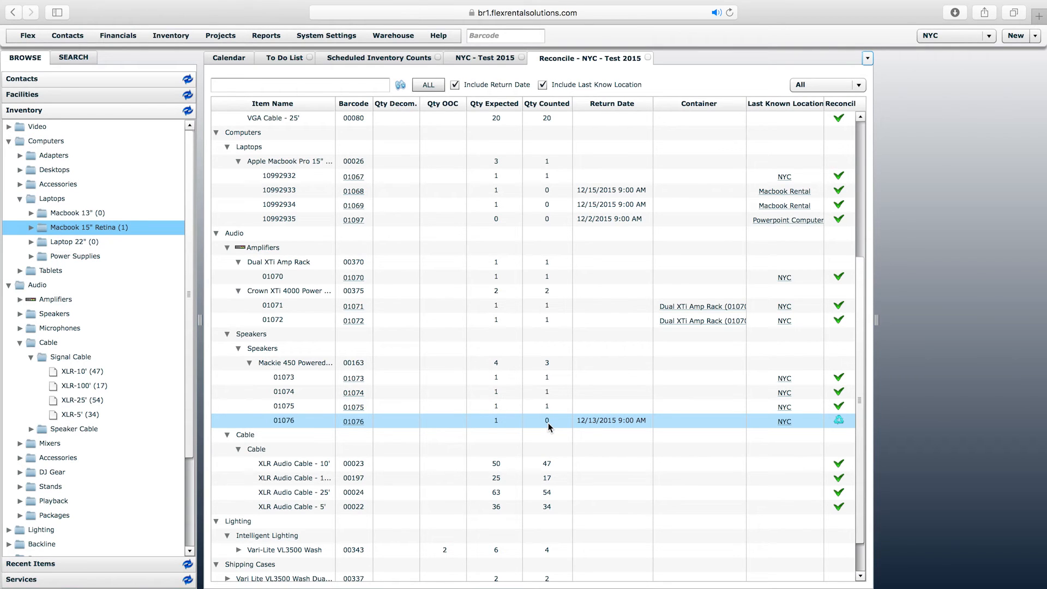
# Review the serial number details and scan log of Mackie speaker 01076, and return to the reconciliation list
pyautogui.click(355, 421)
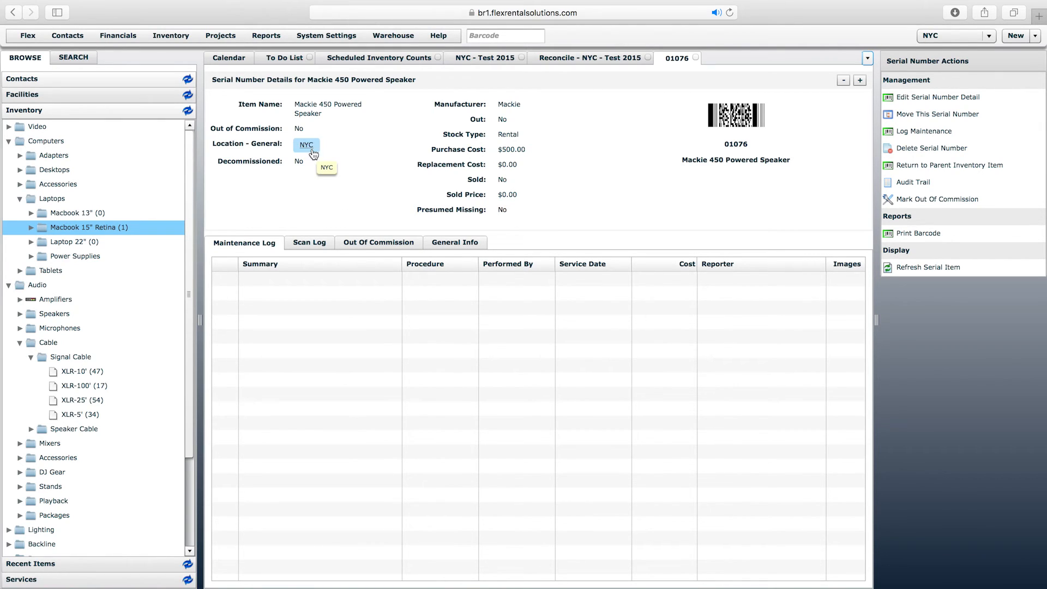
pyautogui.click(312, 242)
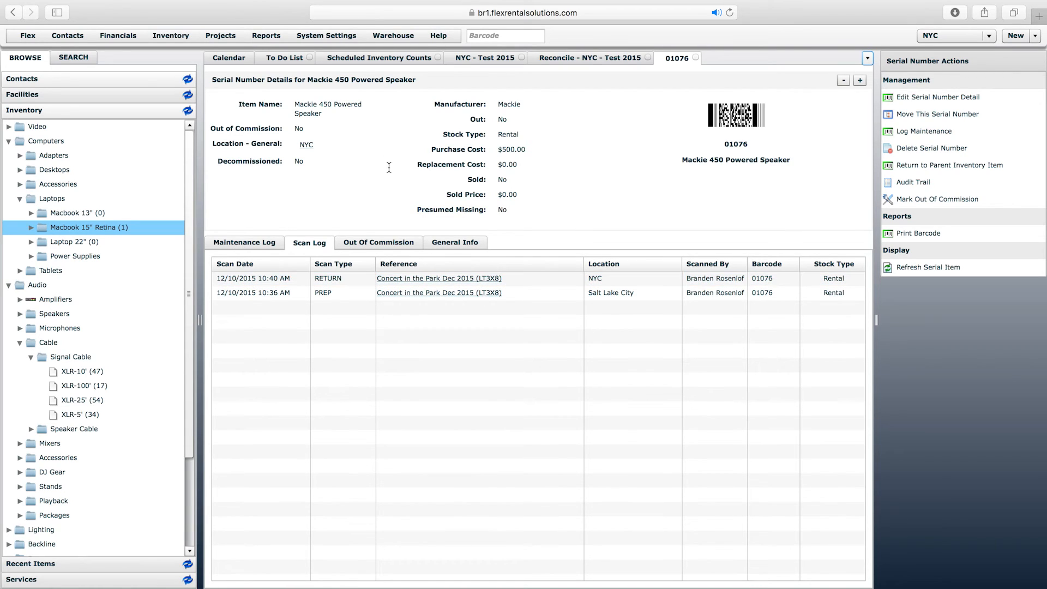
pyautogui.click(588, 128)
pyautogui.moveTo(725, 145); pyautogui.dragTo(750, 145)
pyautogui.click(600, 57)
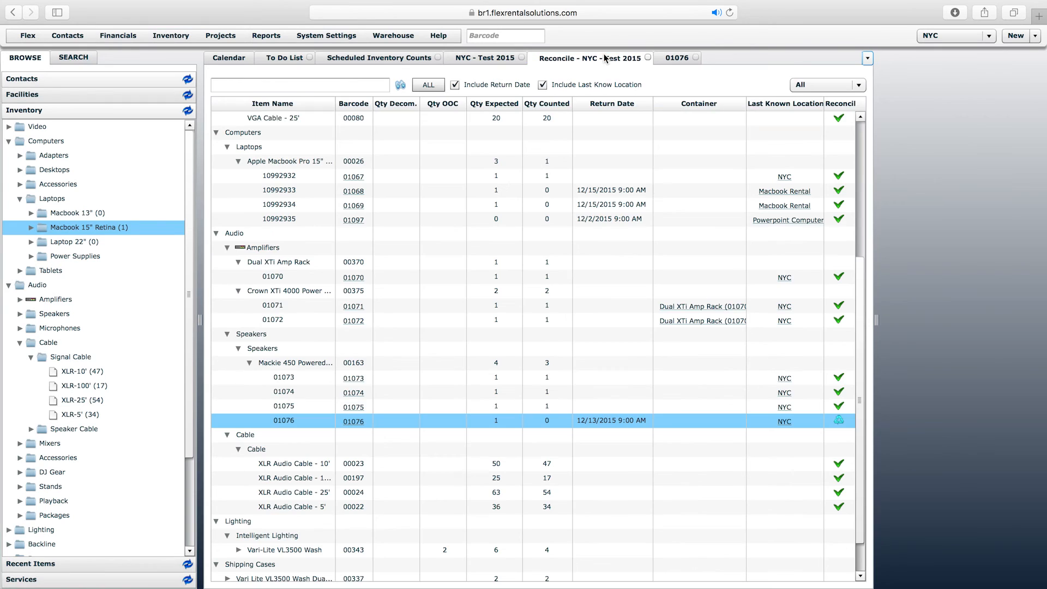
# Reconcile Mackie 450 Powered Speaker unit 01076 with the Mark Accounted For method
pyautogui.click(840, 421)
pyautogui.click(572, 271)
pyautogui.click(549, 303)
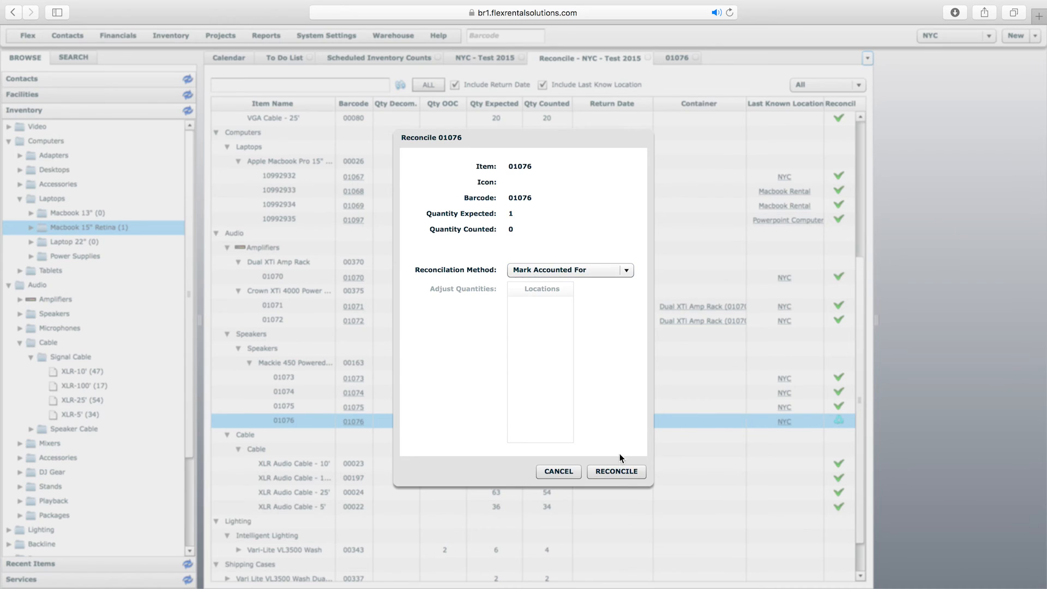
pyautogui.click(616, 472)
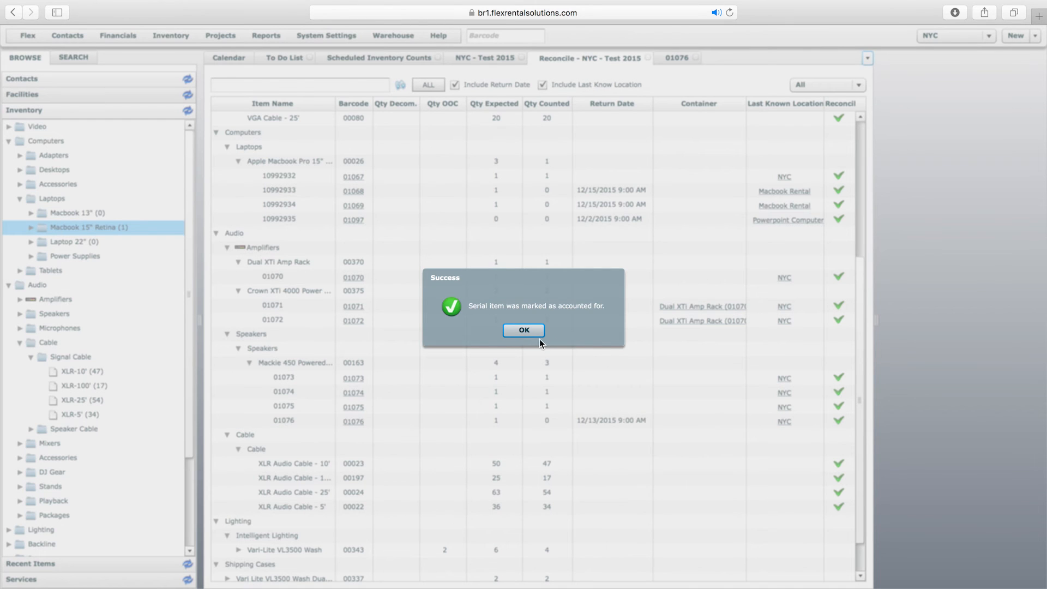
pyautogui.click(540, 333)
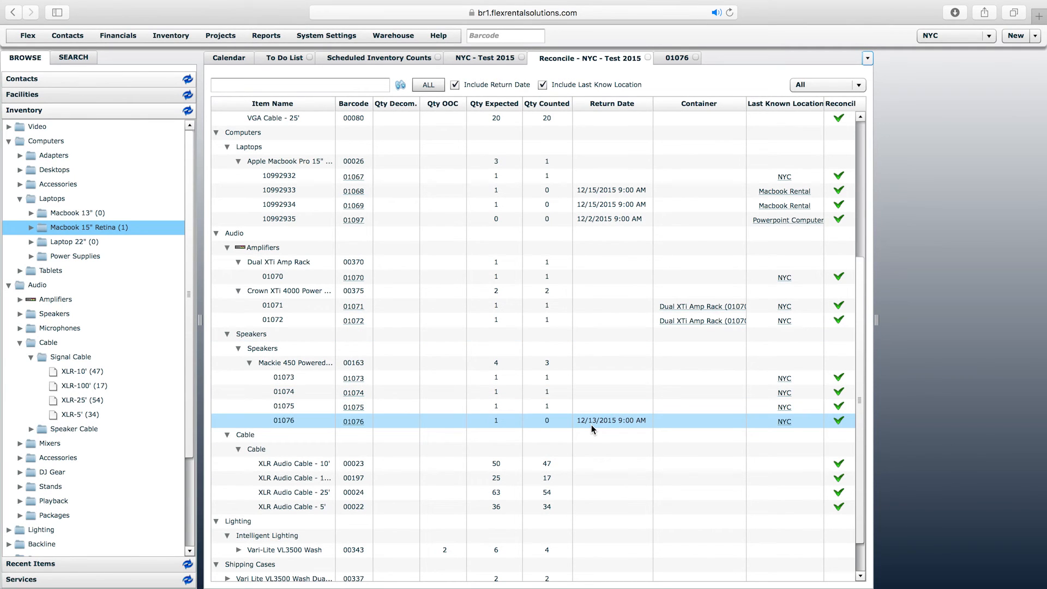
# Expand the Vari-Lite VL3500 Wash units and check the count's Expect Out Of Commission setting, returning to the reconciliation list
pyautogui.moveTo(864, 426); pyautogui.dragTo(867, 472)
pyautogui.click(239, 506)
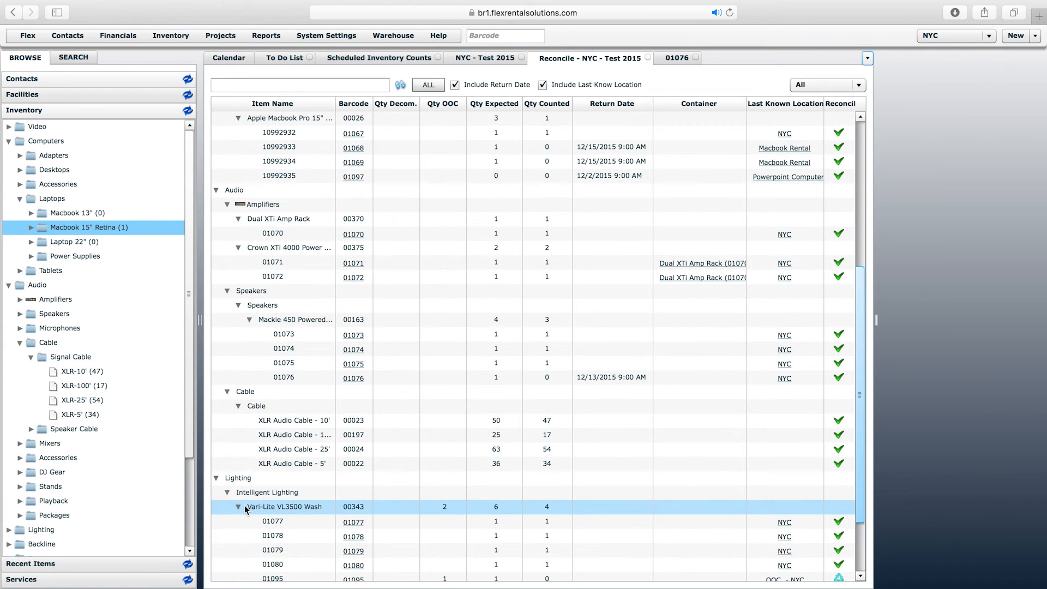
pyautogui.moveTo(859, 466); pyautogui.dragTo(854, 537)
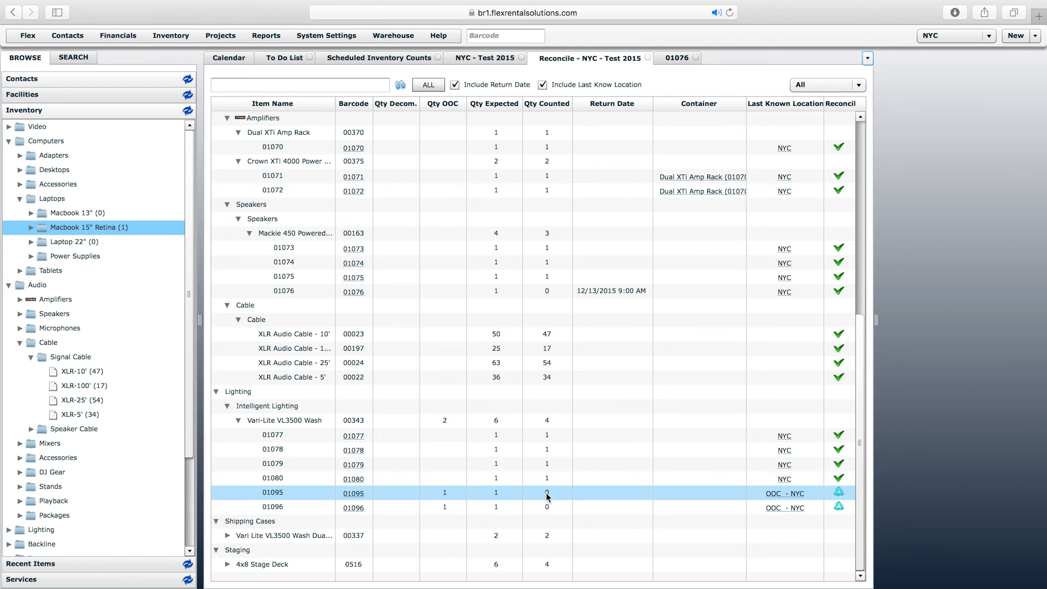
pyautogui.click(470, 59)
pyautogui.moveTo(284, 184)
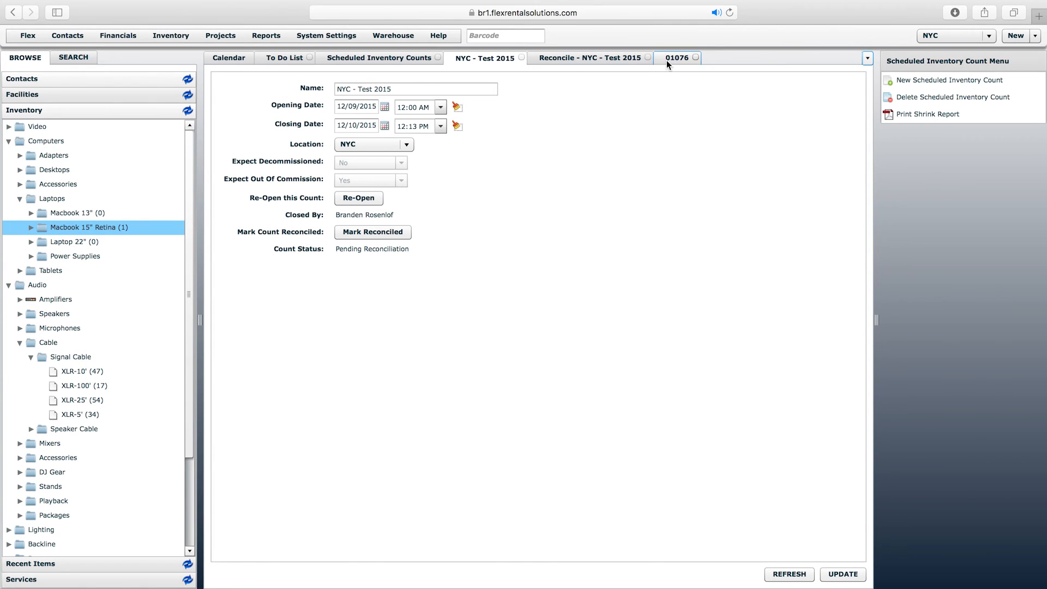
pyautogui.click(569, 58)
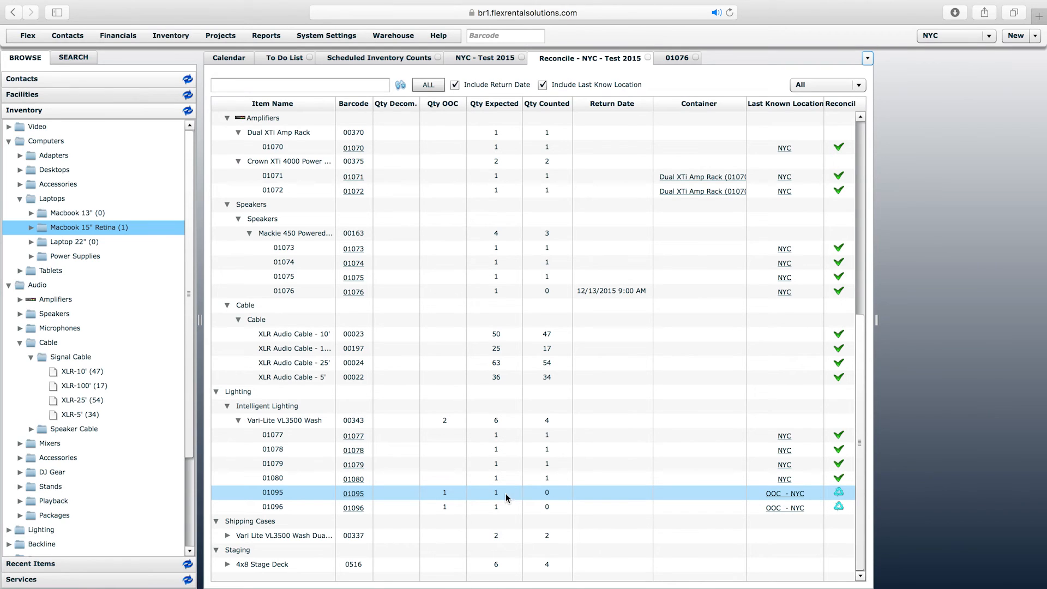
# Reconcile out-of-commission Vari-Lite VL3500 Wash unit 01095 with the Mark Accounted For method
pyautogui.click(840, 494)
pyautogui.click(577, 269)
pyautogui.click(554, 311)
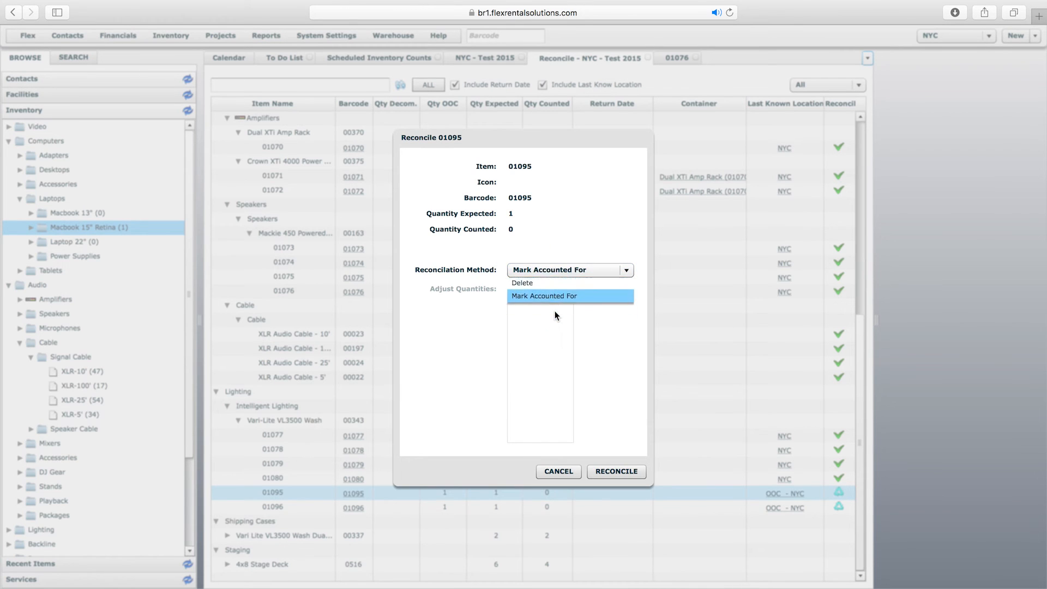
pyautogui.click(622, 473)
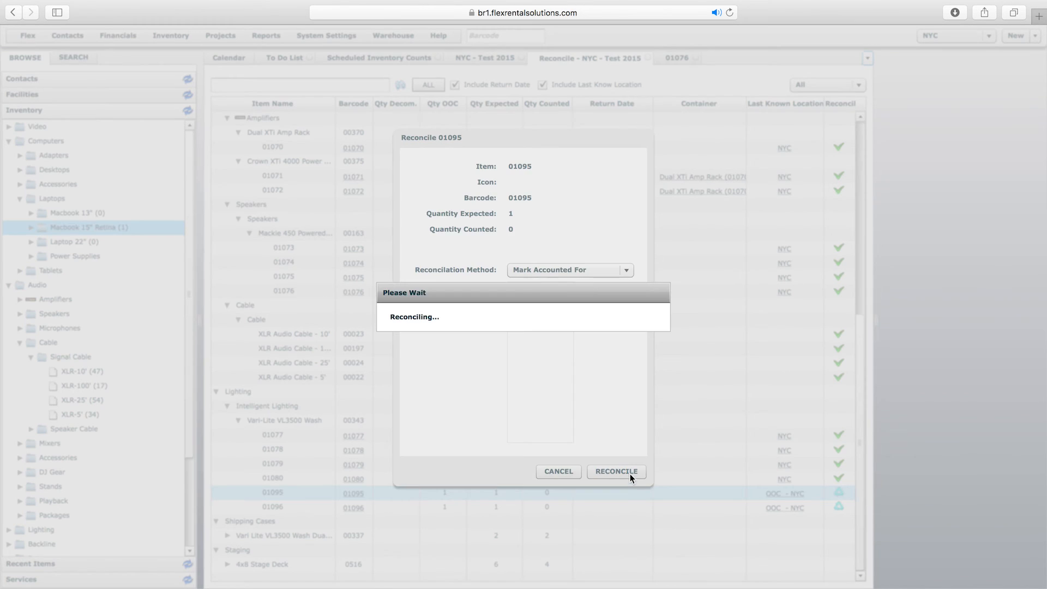
pyautogui.click(534, 333)
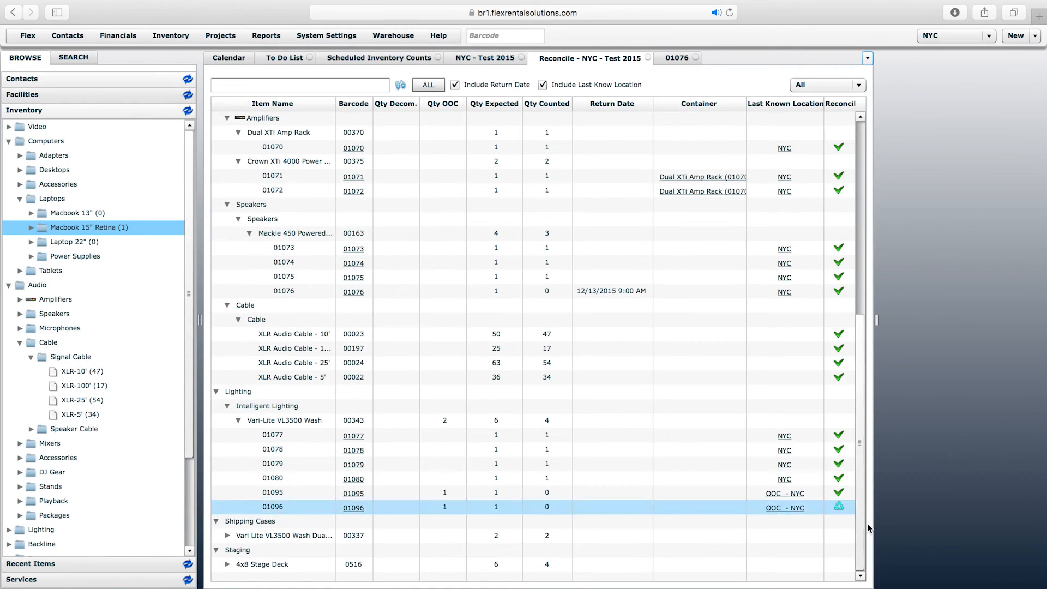
# Reconcile out-of-commission Vari-Lite VL3500 Wash unit 01096 with the Mark Accounted For method
pyautogui.click(839, 507)
pyautogui.click(566, 271)
pyautogui.click(545, 310)
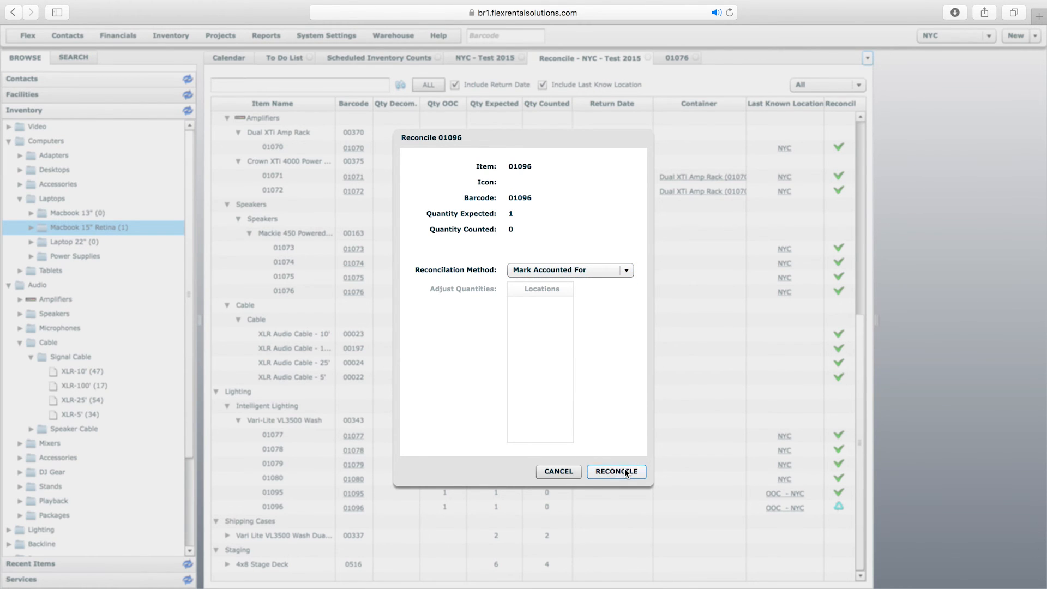
pyautogui.click(627, 473)
pyautogui.click(540, 333)
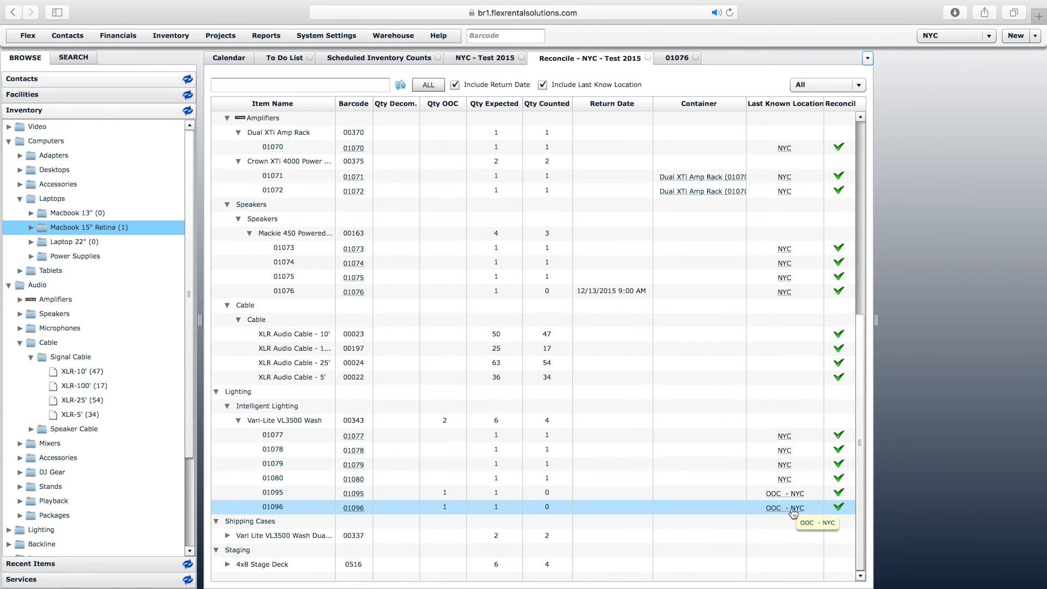
# Expand the Vari Lite VL3500 Wash shipping case and 4x8 Stage Deck items and examine the counted quantities of their units
pyautogui.click(228, 535)
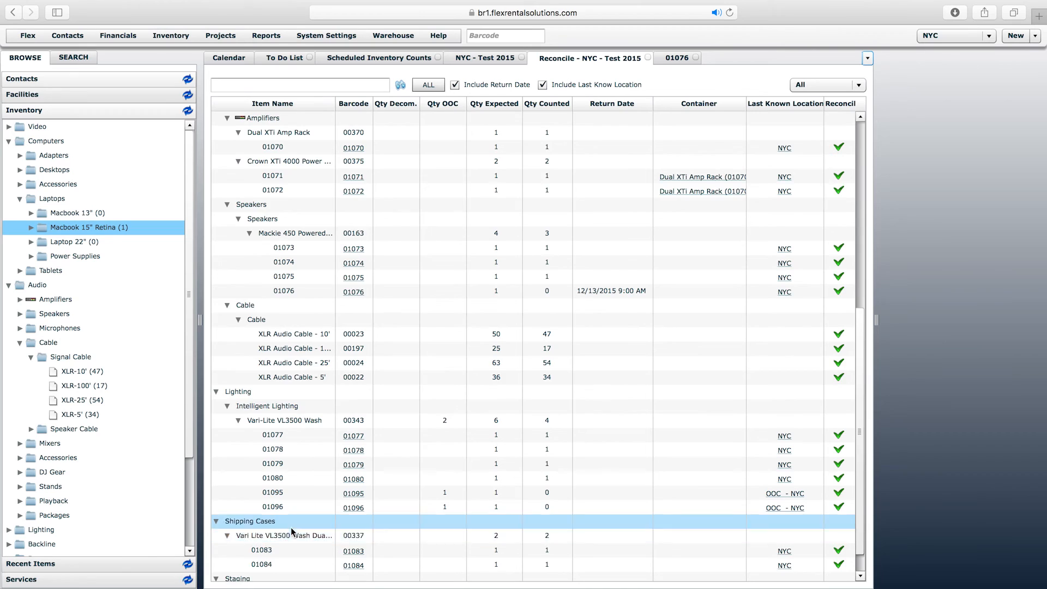
pyautogui.scroll(-1, 290, 528)
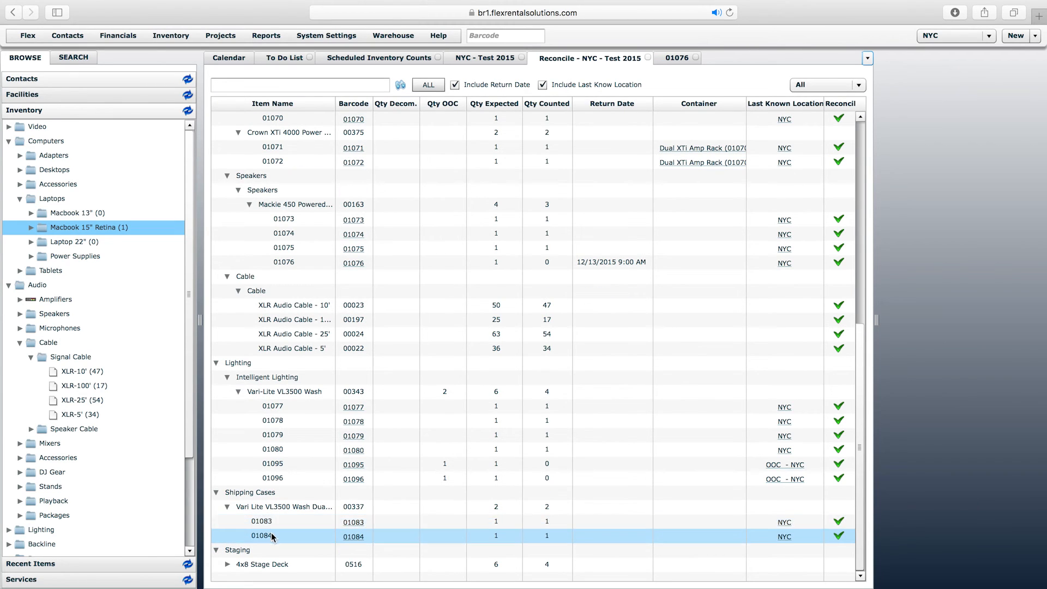
pyautogui.click(227, 565)
pyautogui.scroll(-3, 345, 531)
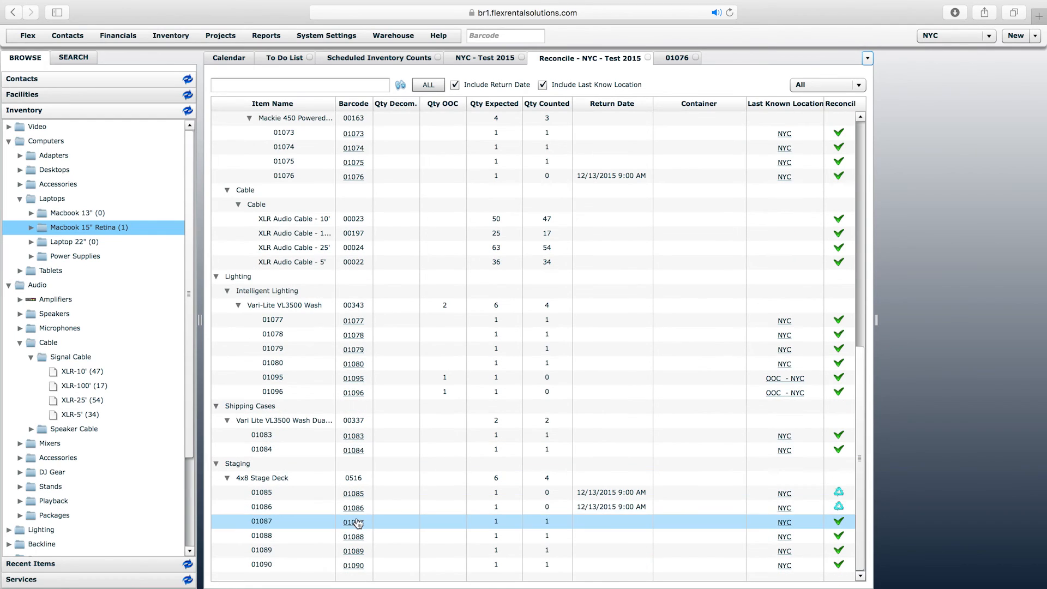
pyautogui.click(549, 508)
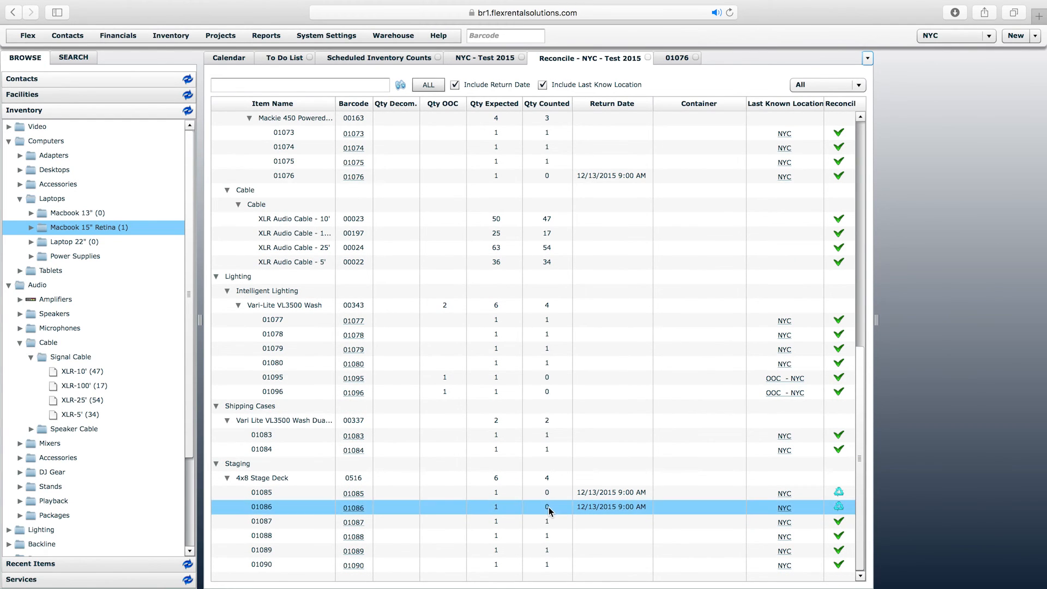
# Review the scan log of 4x8 Stage Deck unit 01085 and return to the reconciliation list
pyautogui.click(262, 495)
pyautogui.click(365, 495)
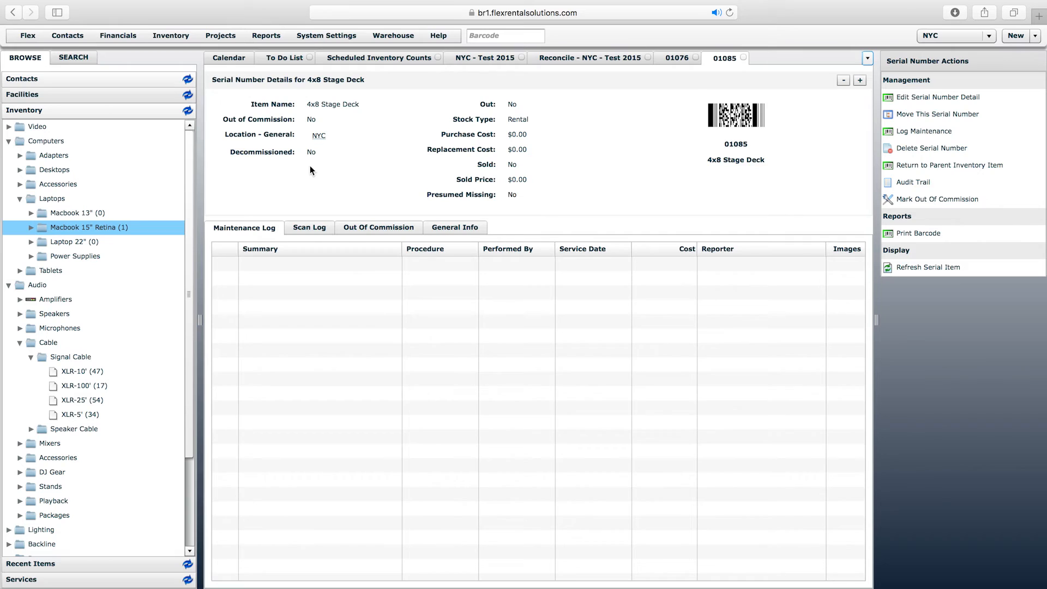
pyautogui.click(310, 228)
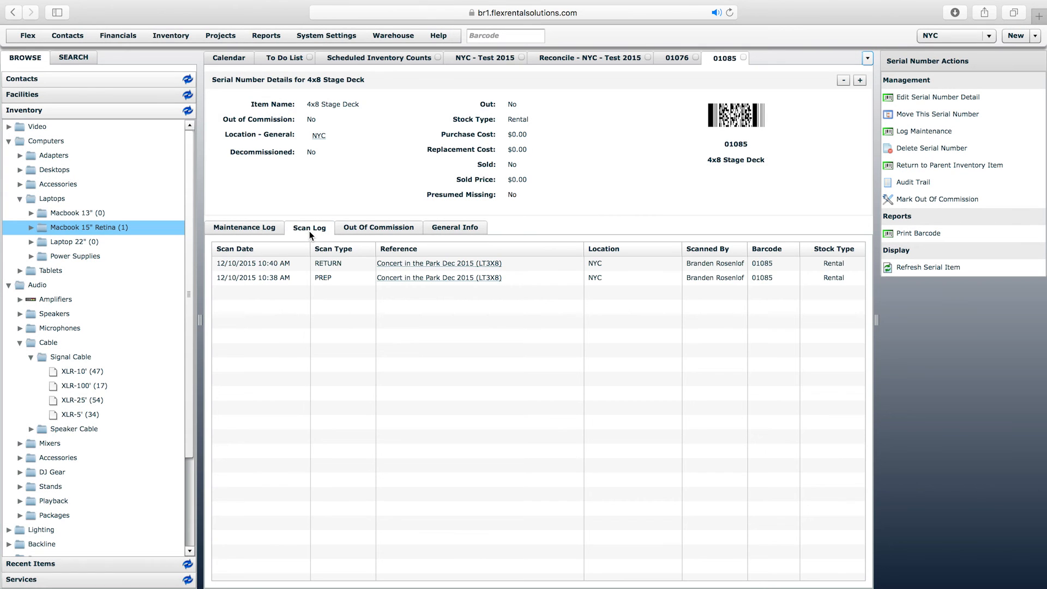
pyautogui.click(319, 279)
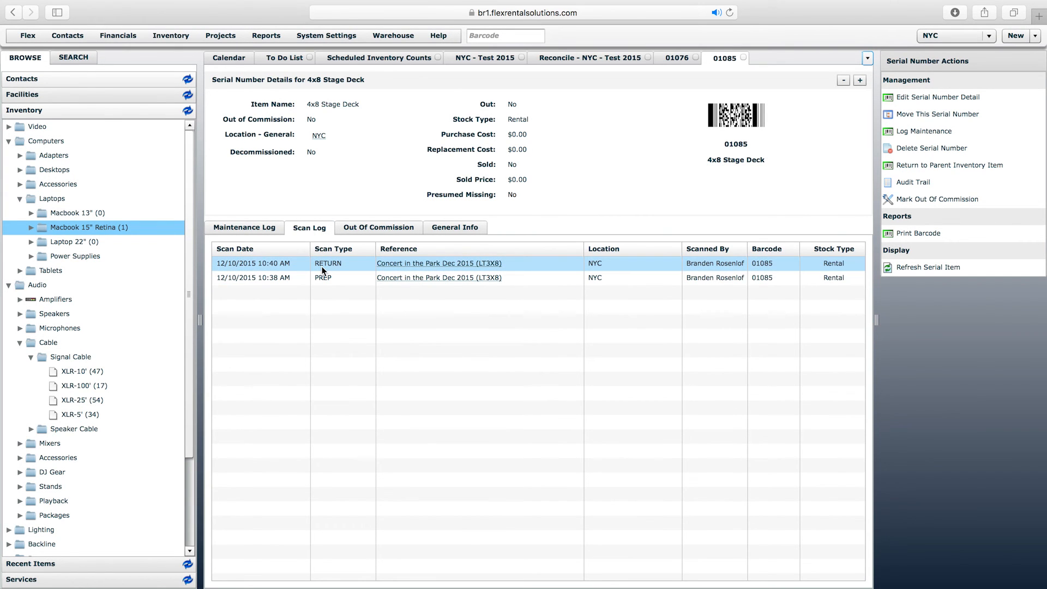
pyautogui.click(590, 58)
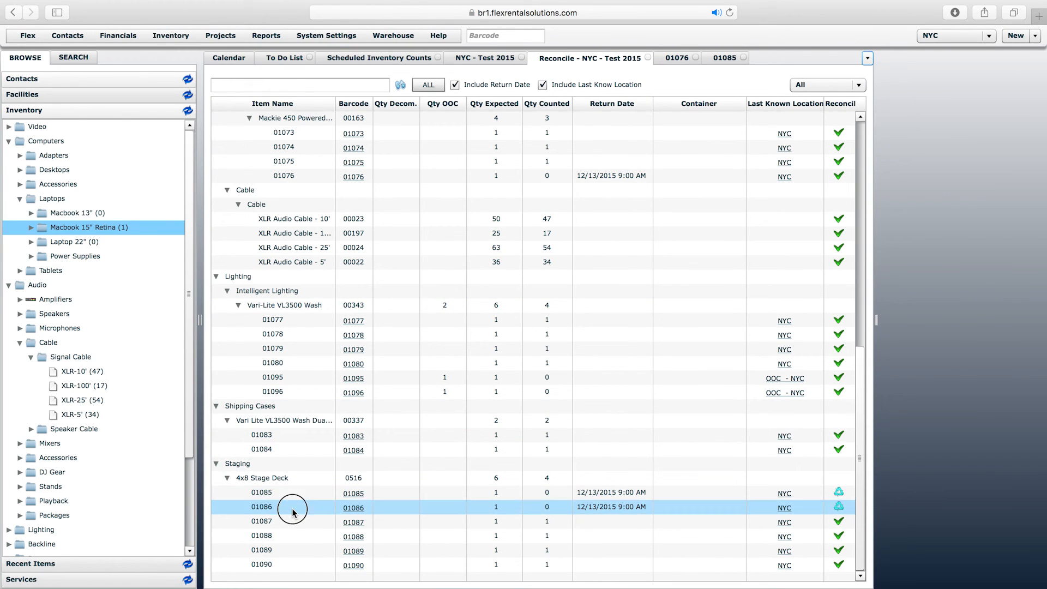
# Reconcile 4x8 Stage Deck unit 01086 with the Mark Accounted For method
pyautogui.click(842, 511)
pyautogui.click(544, 269)
pyautogui.click(533, 309)
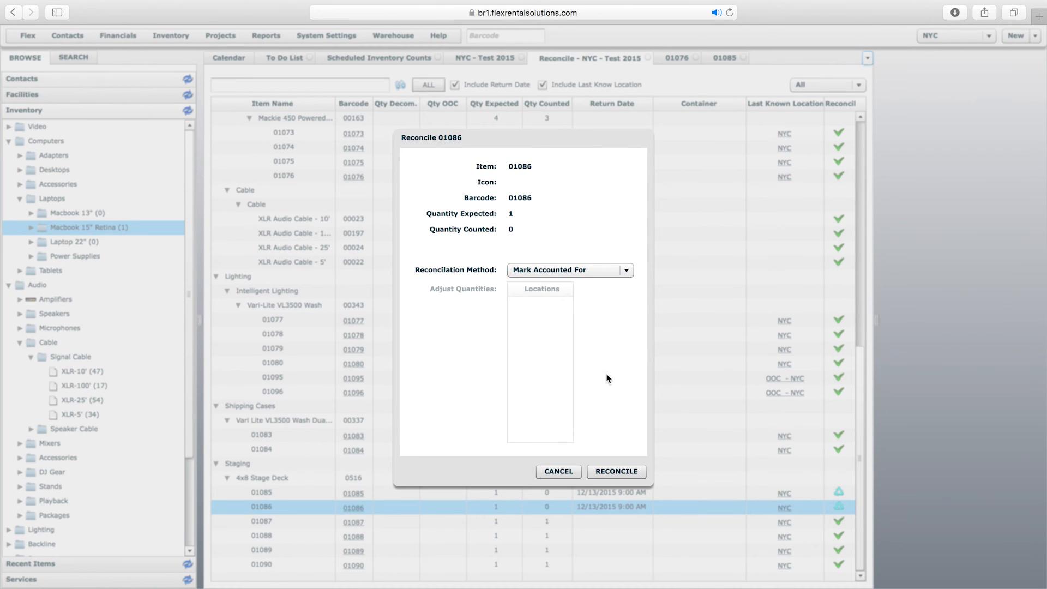
pyautogui.click(617, 470)
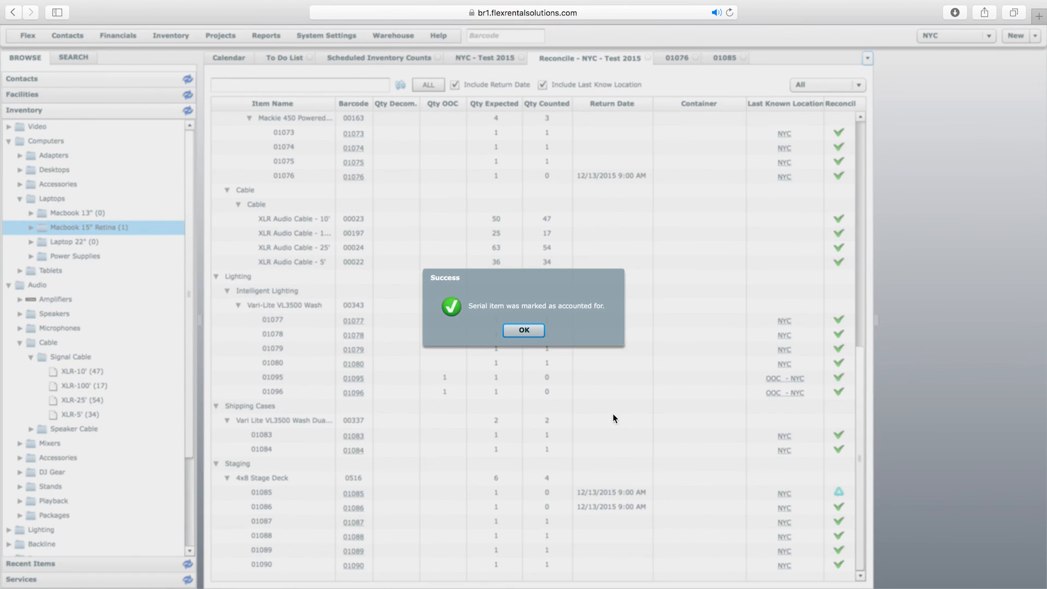
pyautogui.click(524, 330)
# Reconcile 4x8 Stage Deck unit 01085 with the Mark Accounted For method
pyautogui.click(839, 495)
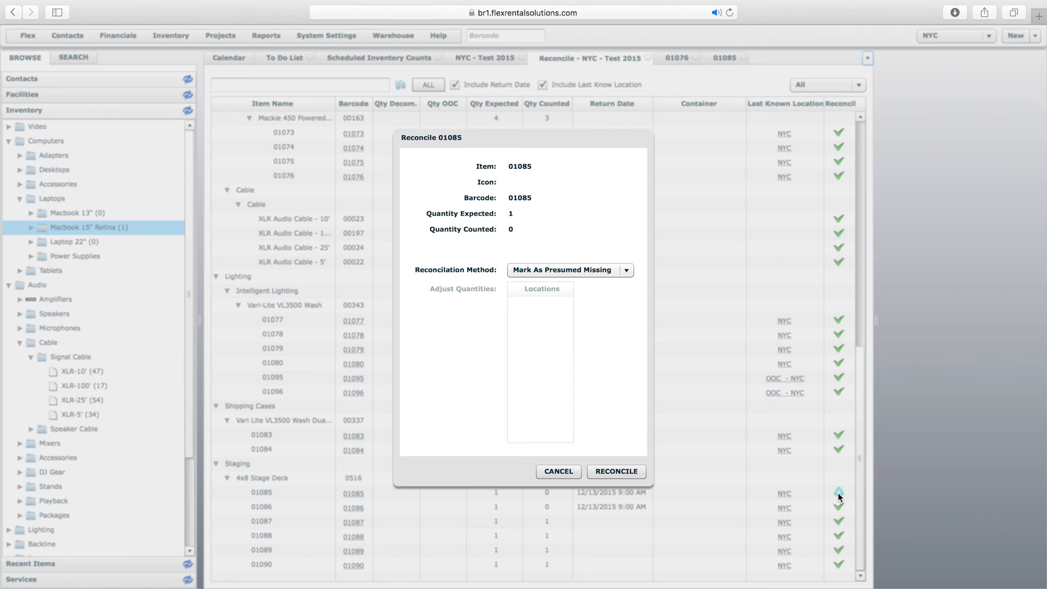
pyautogui.click(581, 270)
pyautogui.click(562, 309)
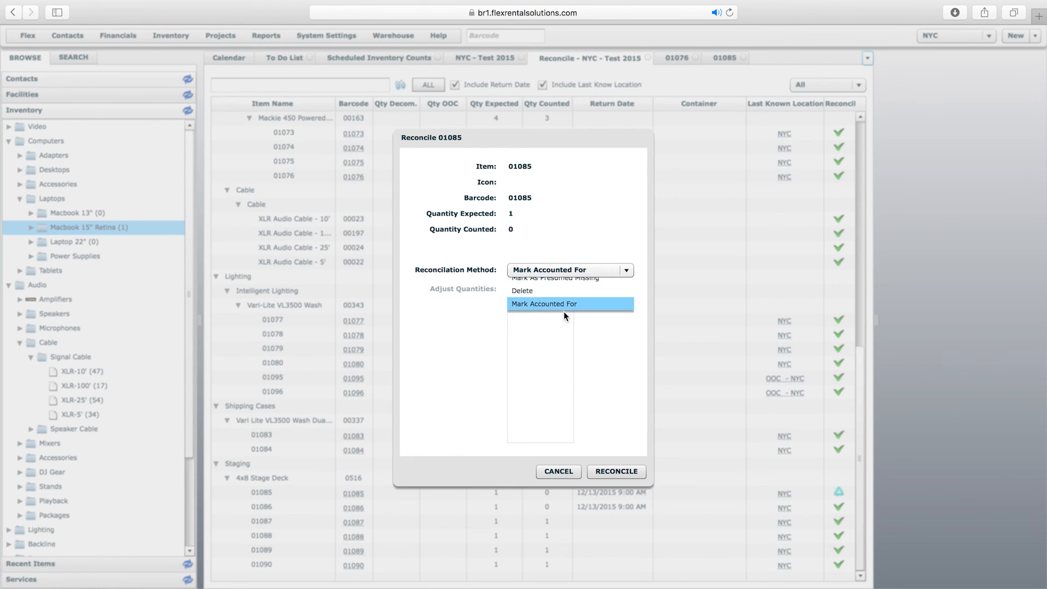
pyautogui.click(613, 471)
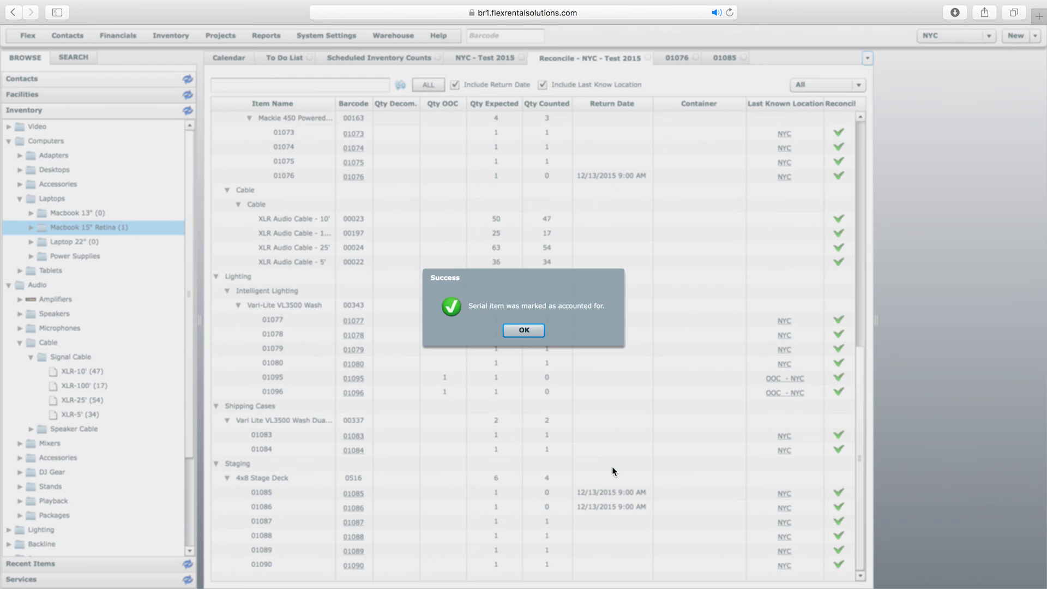
pyautogui.click(524, 331)
# Check the reconciliation list from the beginning and mark the NYC - Test 2015 count as reconciled
pyautogui.moveTo(862, 410); pyautogui.dragTo(869, 159)
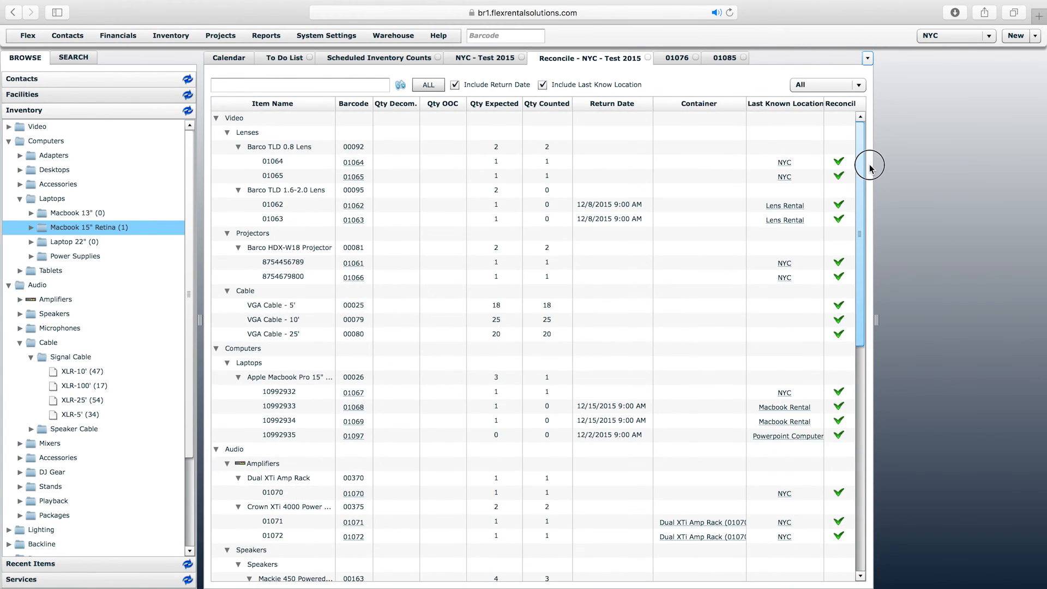
pyautogui.click(490, 59)
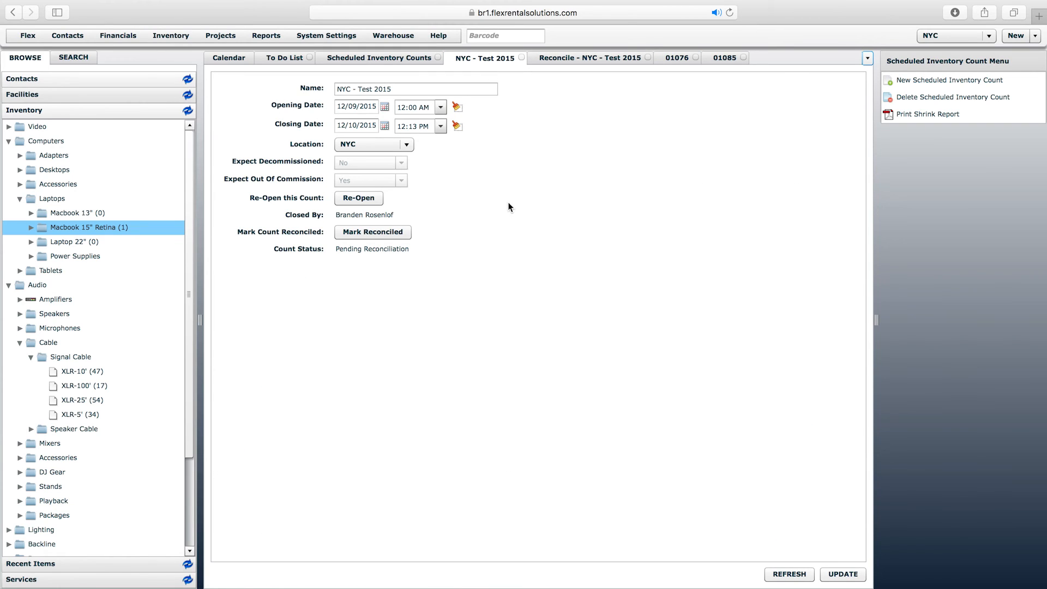
pyautogui.click(363, 236)
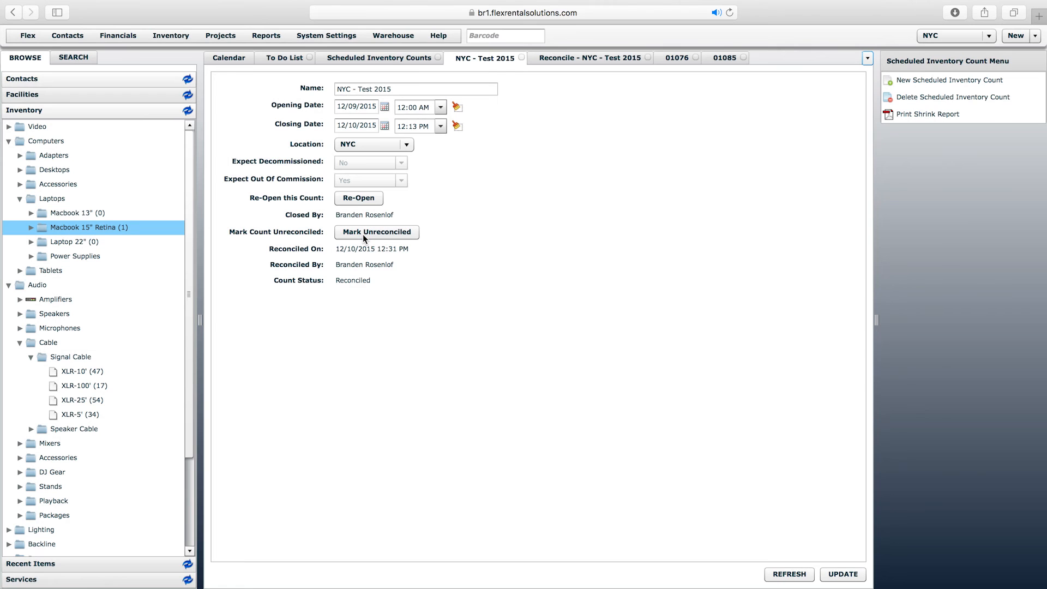
# Reload the Scheduled Inventory Counts list to check the status of NYC - Test 2015
pyautogui.click(401, 61)
pyautogui.rightClick(401, 60)
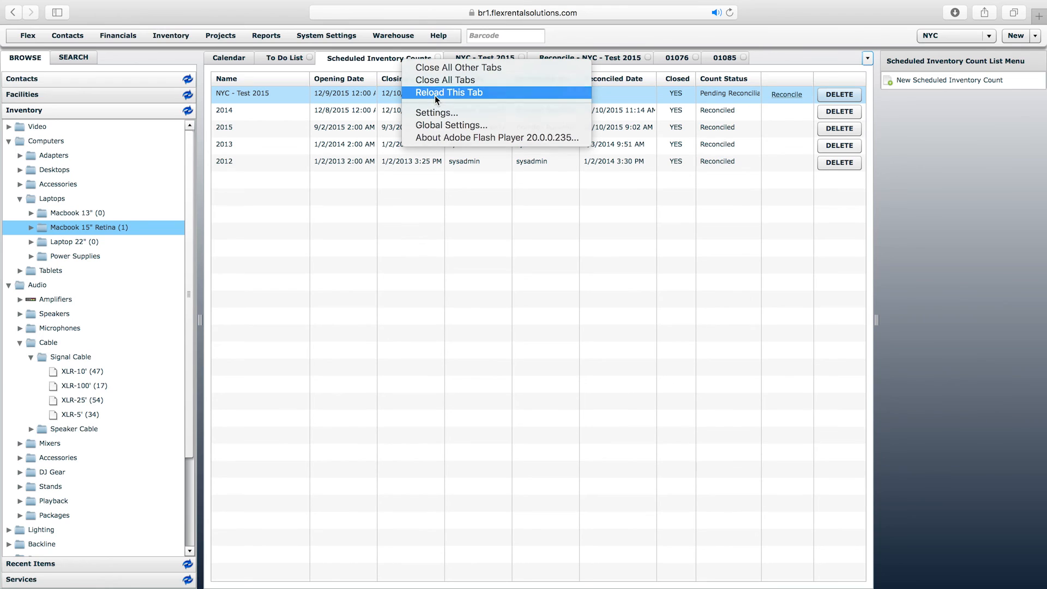
pyautogui.click(434, 96)
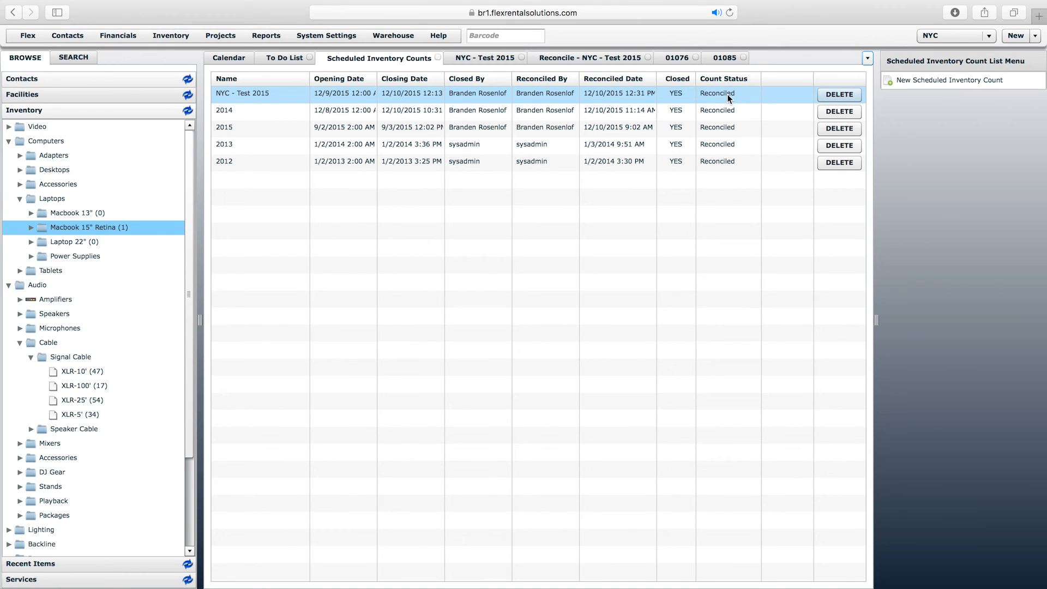
# Generate the shrink report for the NYC - Test 2015 count and open the downloaded PDF in Preview
pyautogui.doubleClick(254, 94)
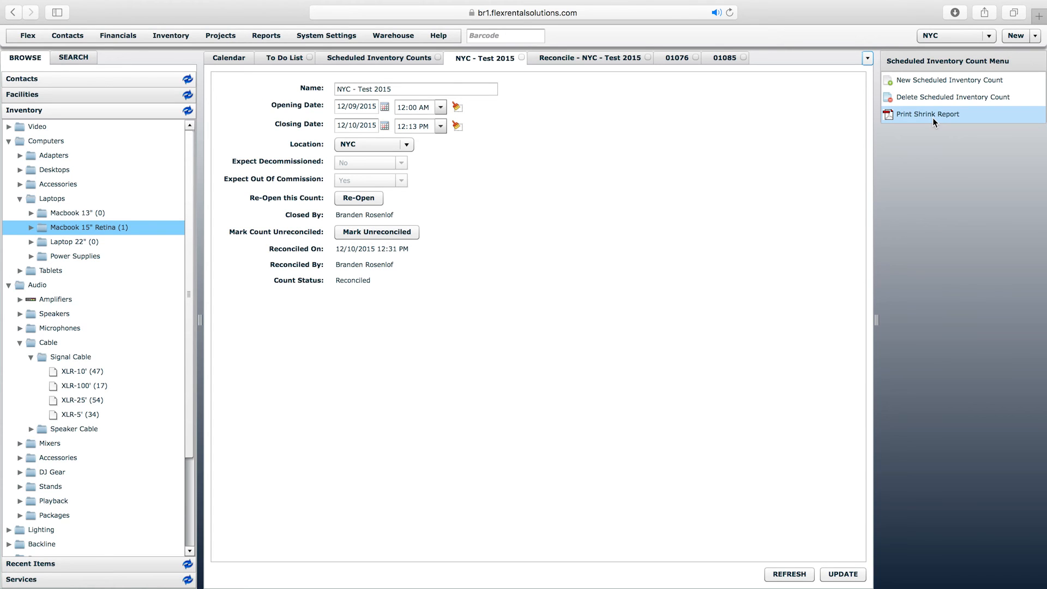
pyautogui.click(933, 116)
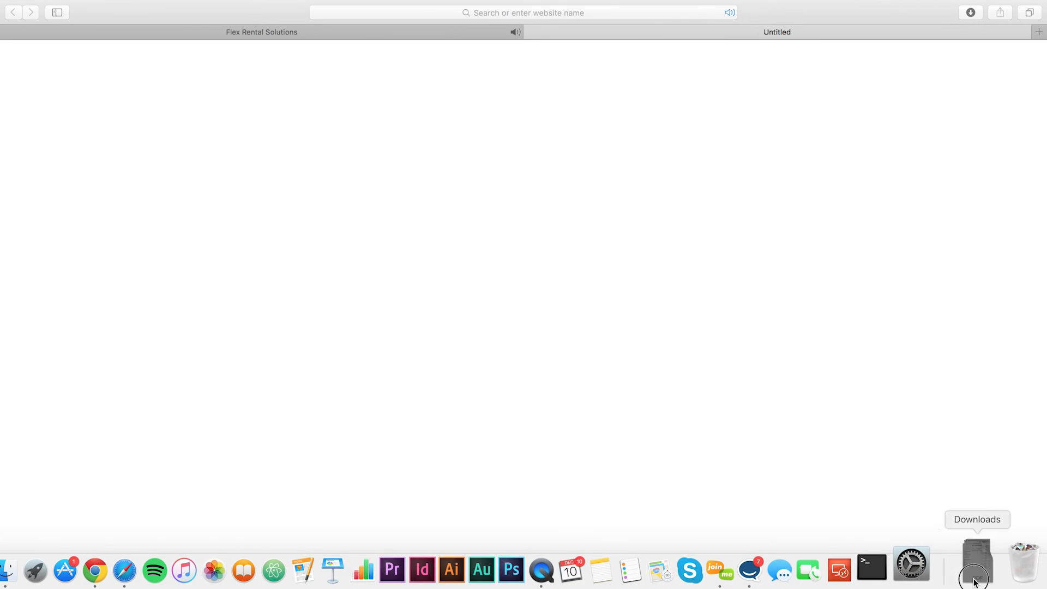
pyautogui.click(977, 548)
pyautogui.click(979, 505)
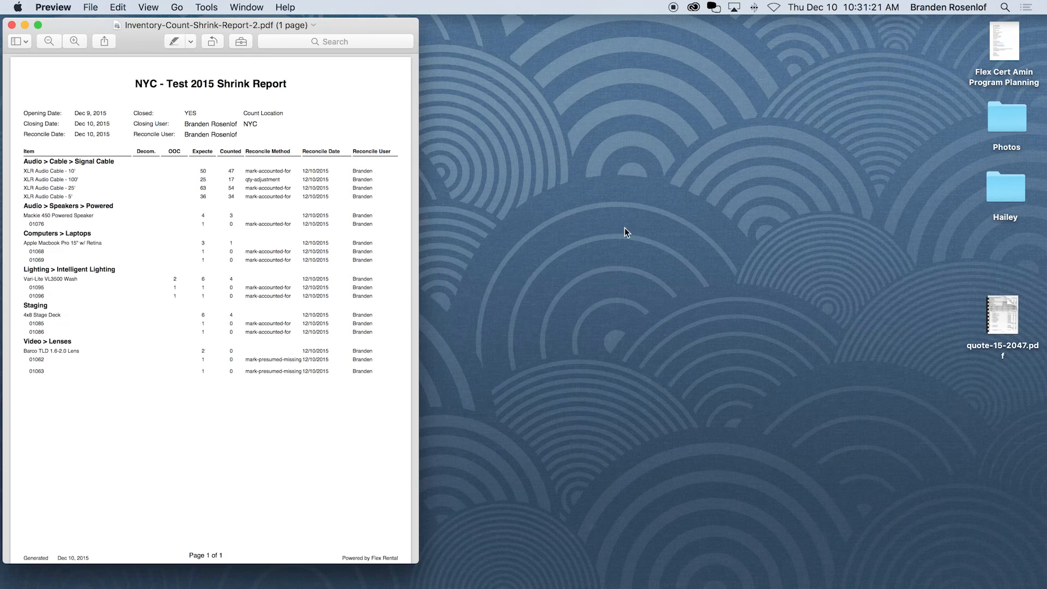
# Enlarge the shrink report window and review the reconcile methods listed for each item
pyautogui.moveTo(421, 228); pyautogui.dragTo(930, 276)
pyautogui.scroll(10, 763, 251)
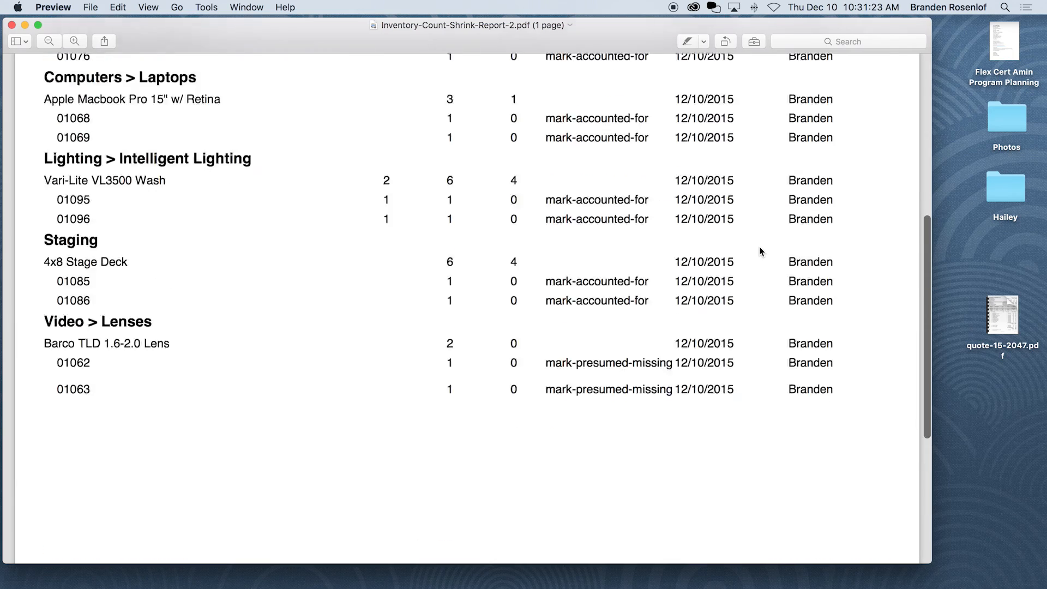
pyautogui.scroll(-5, 652, 229)
pyautogui.scroll(3, 653, 229)
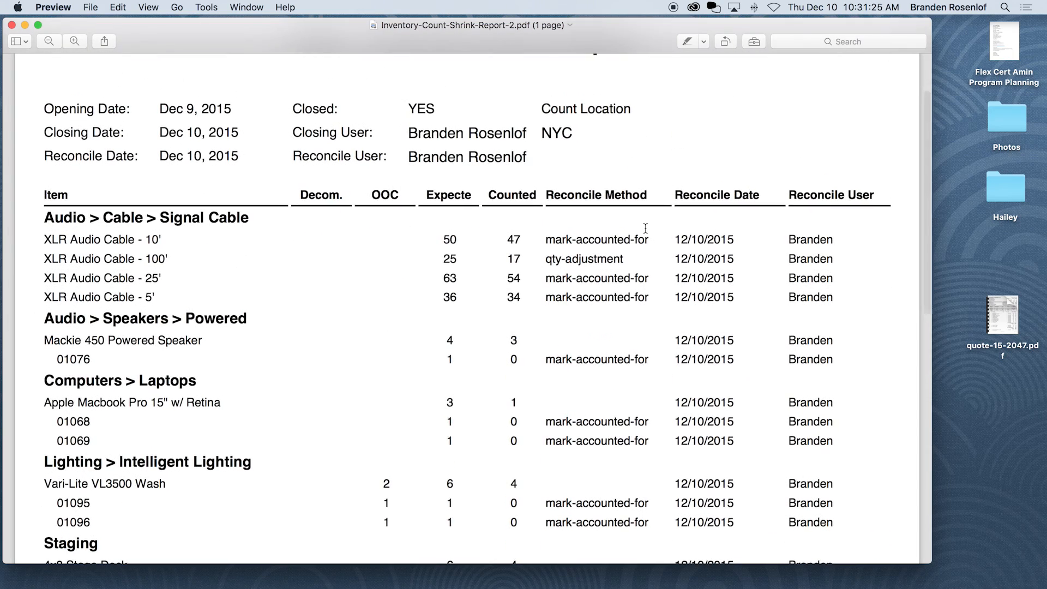
# Review the reconcile methods listed for the XLR Audio Cables and Mackie 450 Powered Speaker unit 01076 in the shrink report
pyautogui.moveTo(43, 240); pyautogui.dragTo(164, 239)
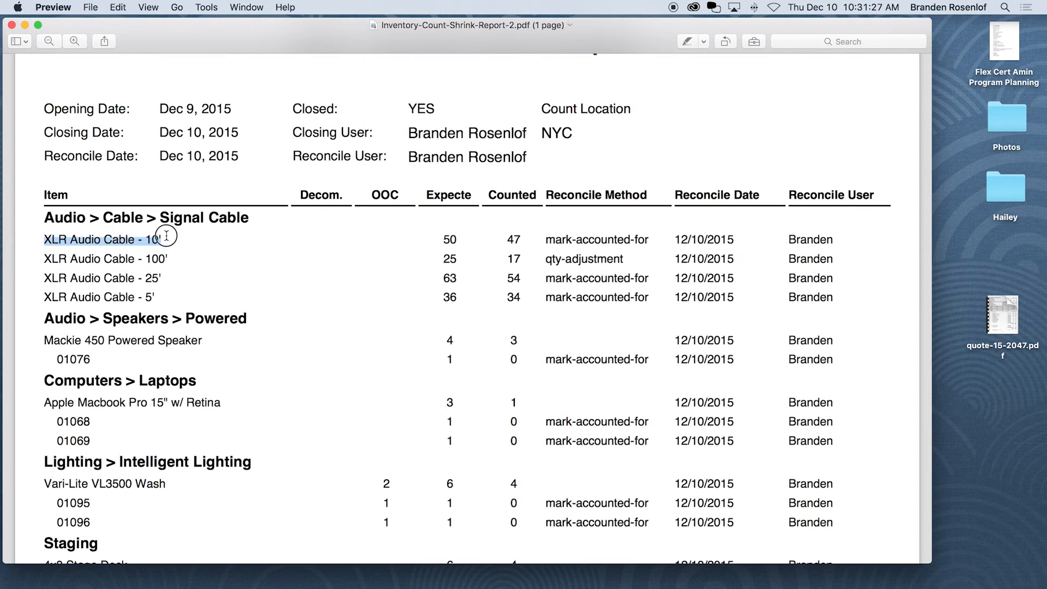
pyautogui.click(517, 240)
pyautogui.scroll(-1, 517, 287)
pyautogui.click(86, 332)
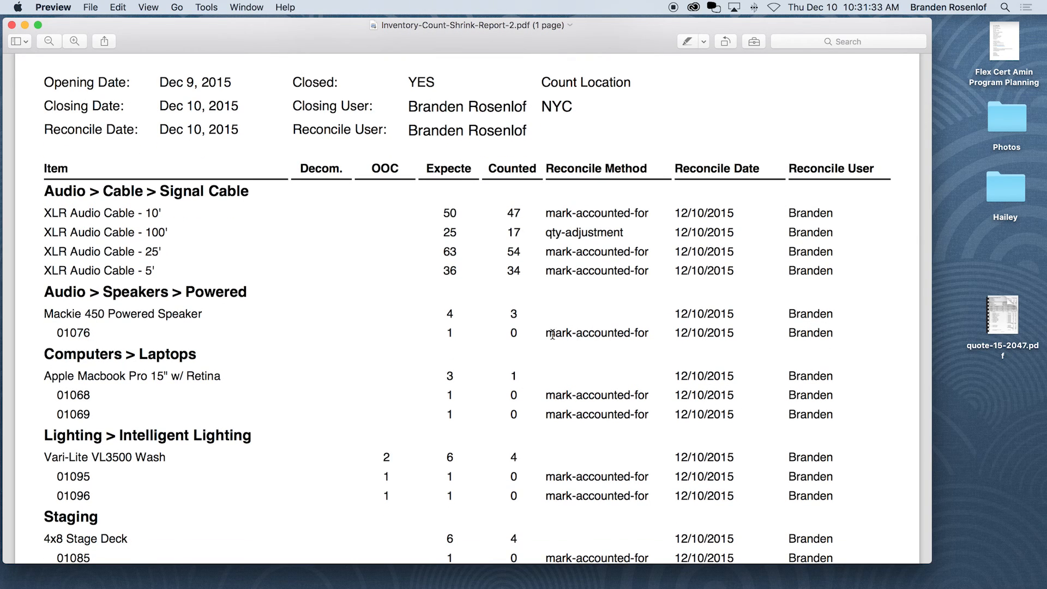
pyautogui.moveTo(546, 333); pyautogui.dragTo(644, 333)
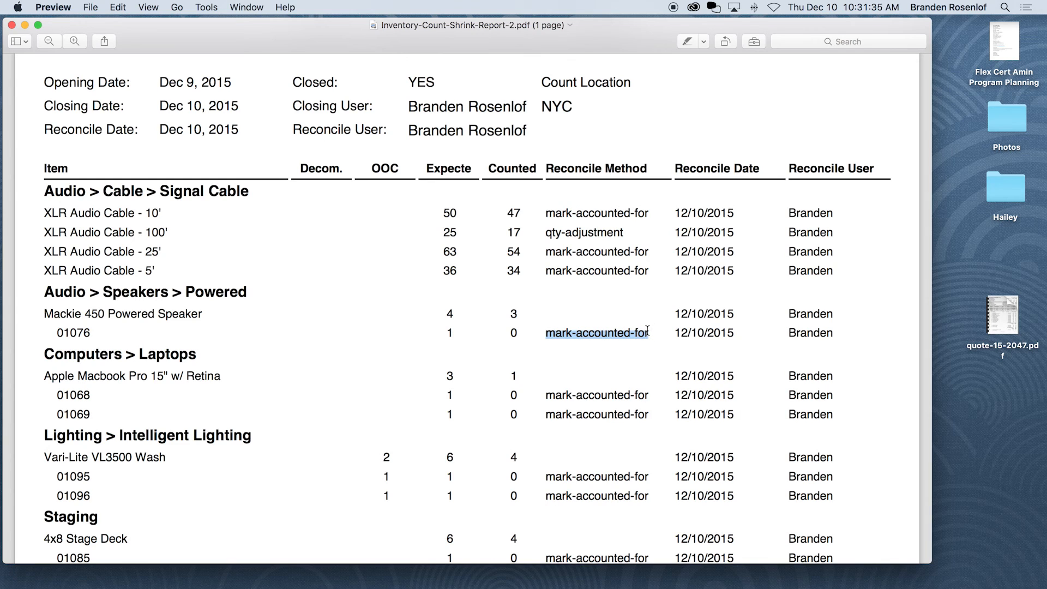
pyautogui.click(647, 333)
pyautogui.moveTo(545, 333); pyautogui.dragTo(647, 333)
pyautogui.click(647, 334)
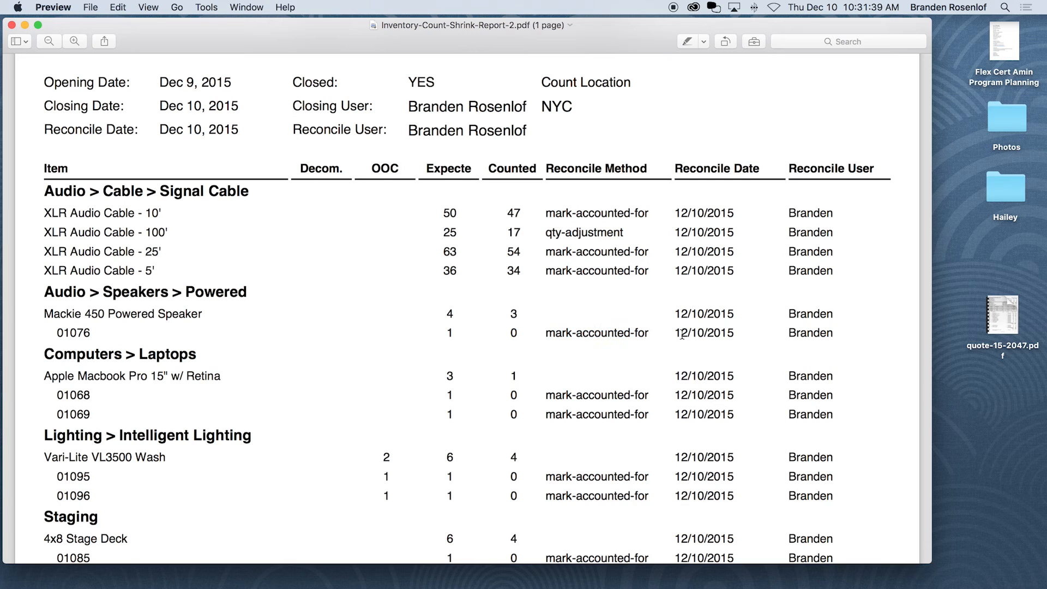
pyautogui.moveTo(550, 236); pyautogui.dragTo(629, 236)
pyautogui.click(620, 233)
# Examine the reconcile methods of Barco lens units 01062 and 01063, and look over the whole shrink report again
pyautogui.scroll(-10, 573, 272)
pyautogui.click(542, 364)
pyautogui.moveTo(543, 364); pyautogui.dragTo(657, 362)
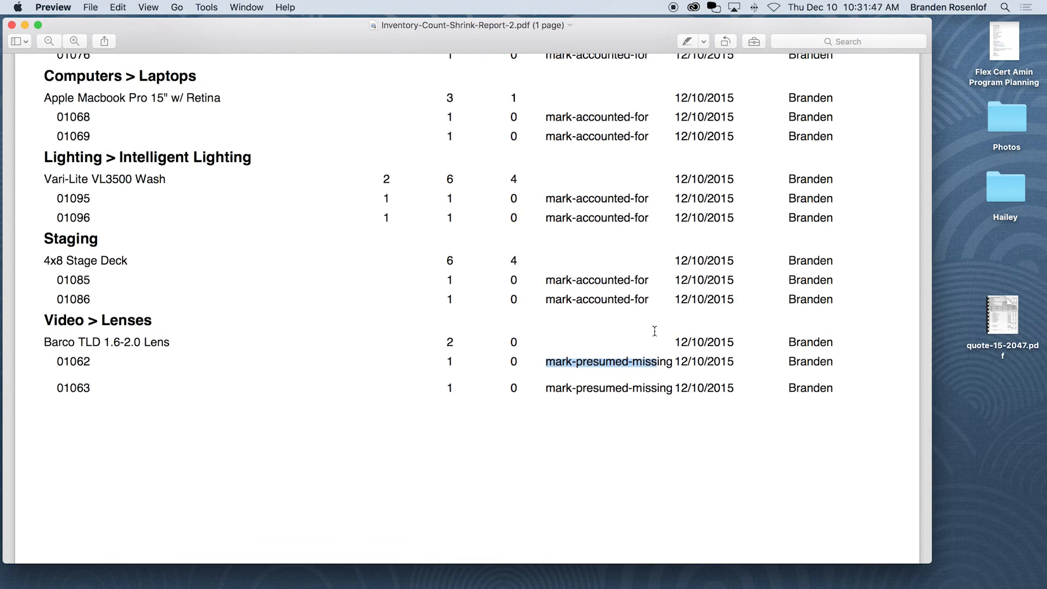
pyautogui.scroll(-2, 629, 354)
pyautogui.click(628, 349)
pyautogui.scroll(-6, 626, 347)
pyautogui.scroll(8, 626, 346)
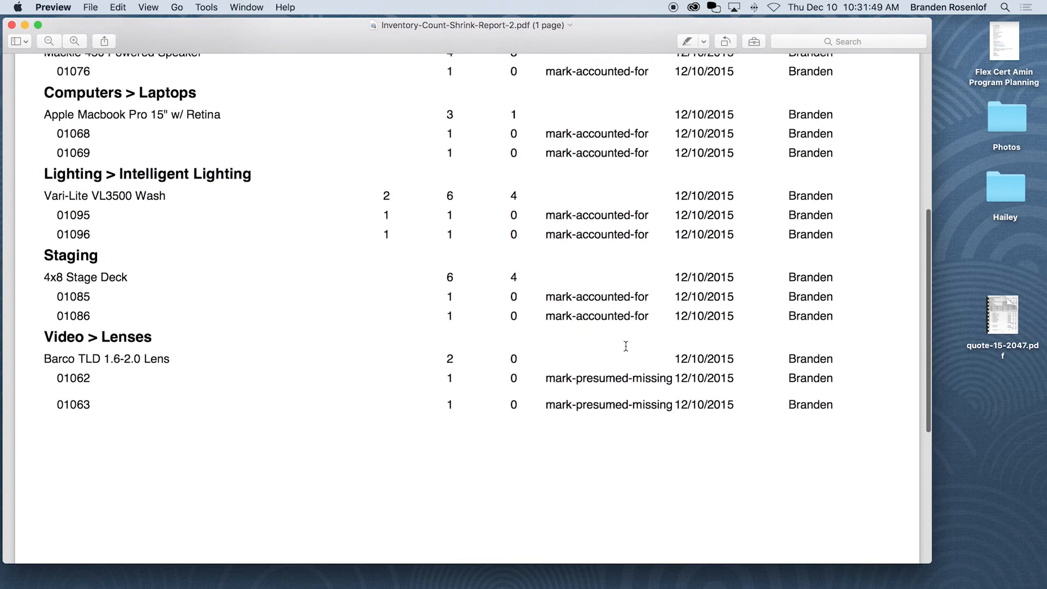
pyautogui.scroll(1, 626, 347)
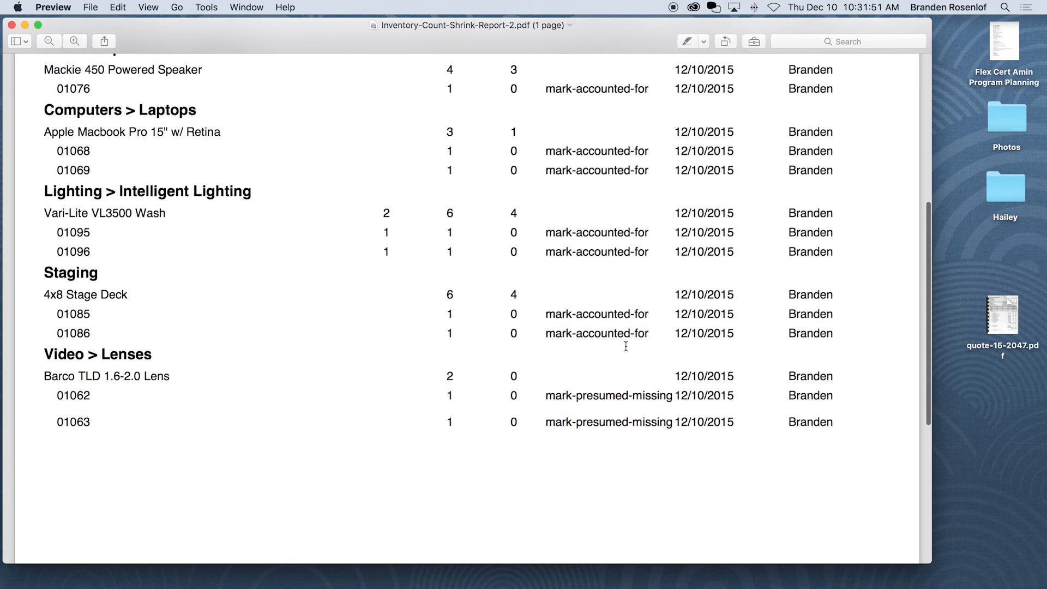
pyautogui.scroll(7, 608, 273)
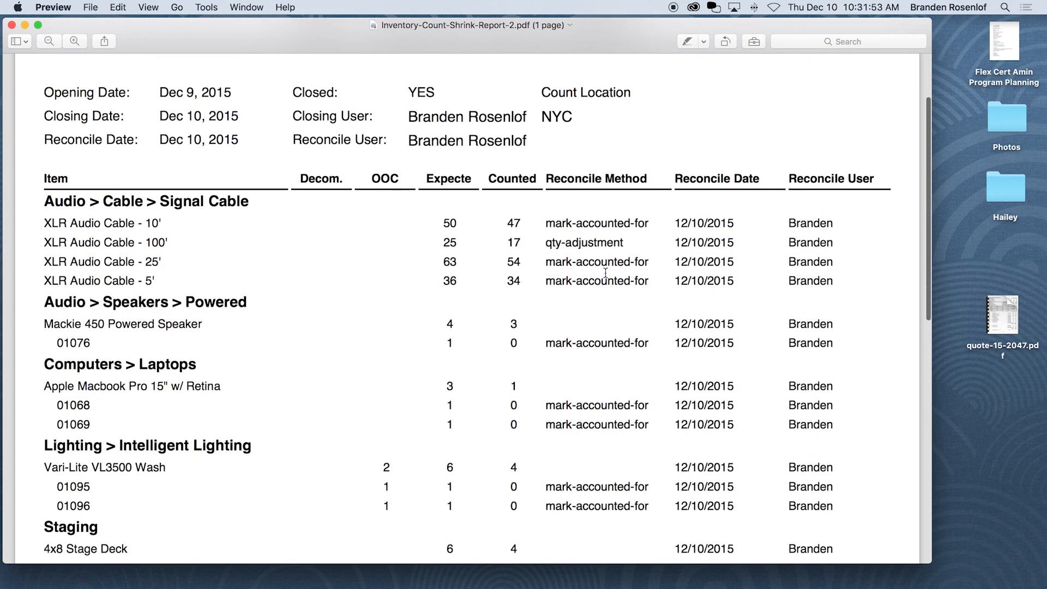
pyautogui.scroll(-4, 606, 272)
pyautogui.scroll(-3, 606, 273)
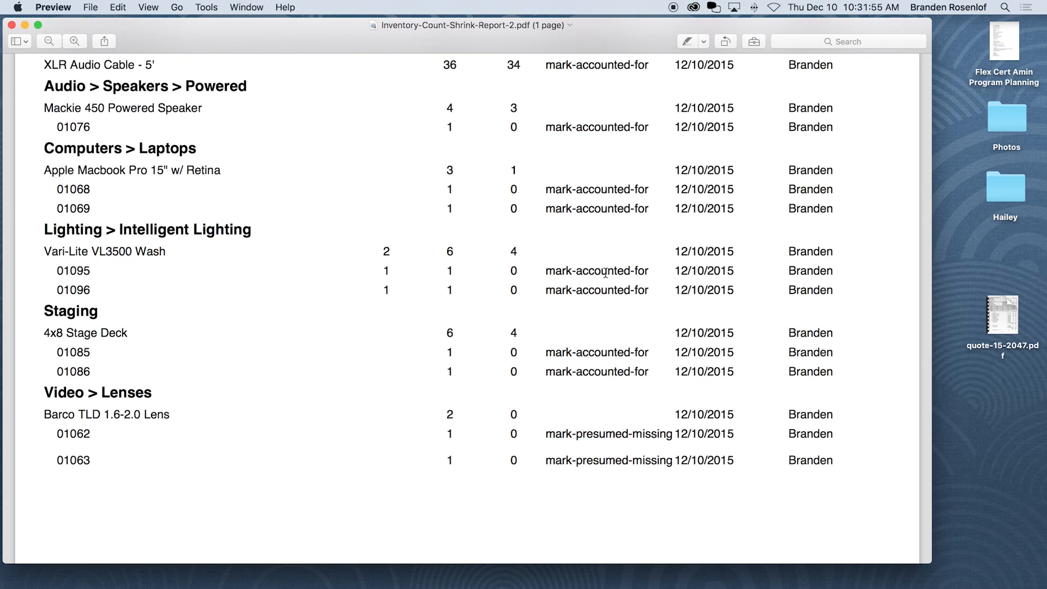
# Switch back to Safari and mark the NYC - Test 2015 count as unreconciled
pyautogui.hotkey('ctrl', 'Right')
pyautogui.click(531, 32)
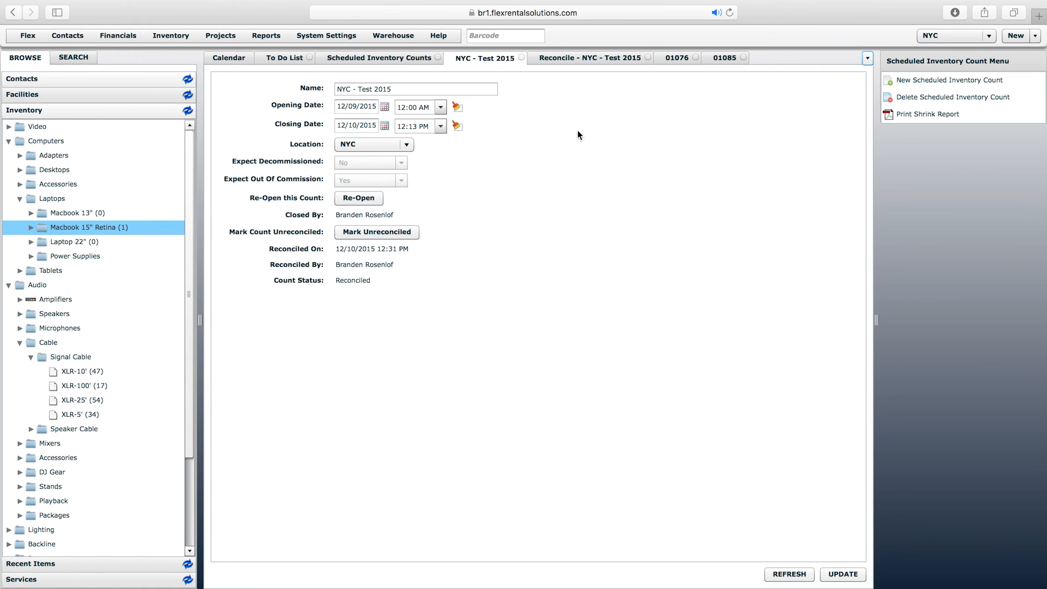
pyautogui.click(381, 232)
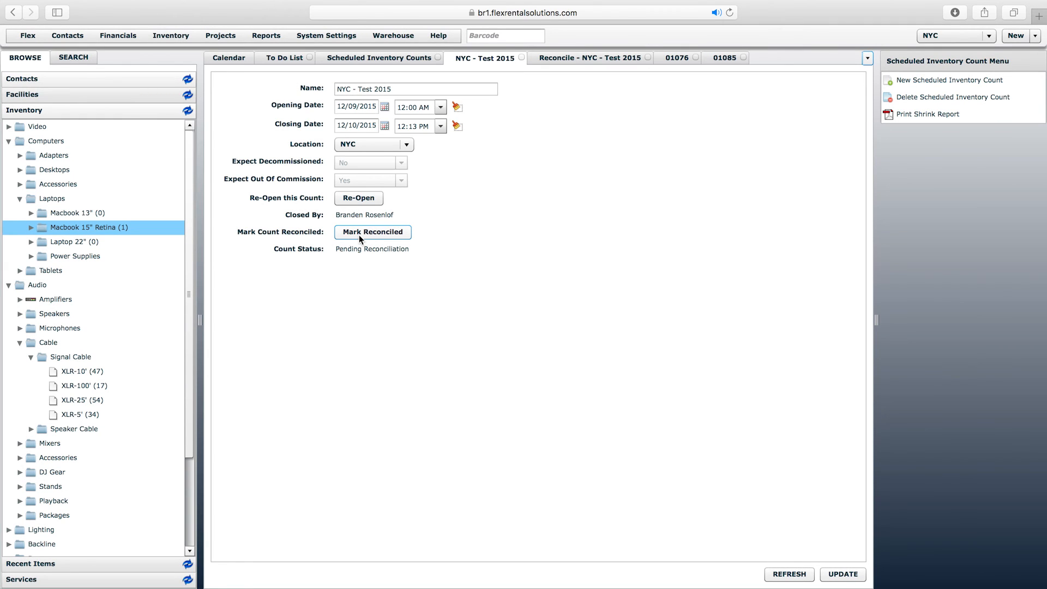
# Reload the Scheduled Inventory Counts list and open the reconciliation worksheet for NYC - Test 2015 to look it over
pyautogui.click(392, 59)
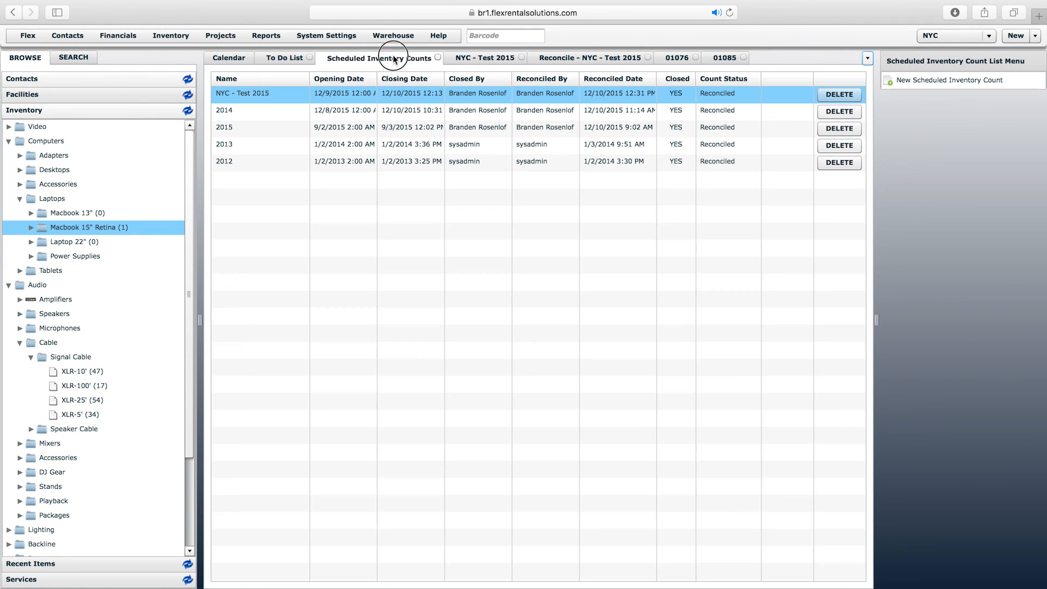
pyautogui.rightClick(392, 60)
pyautogui.click(433, 91)
pyautogui.click(786, 95)
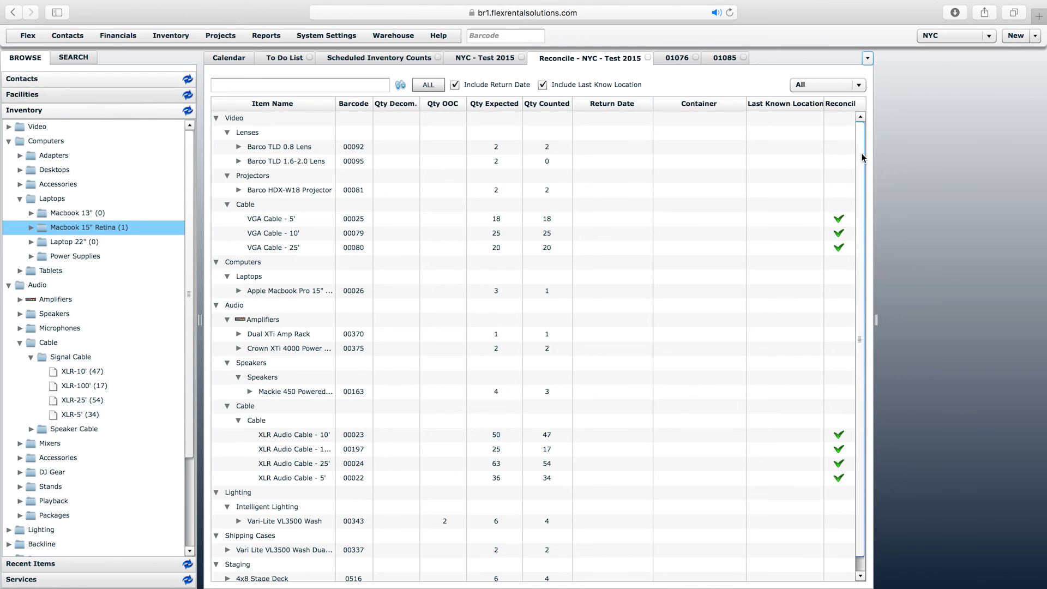
pyautogui.click(869, 199)
pyautogui.scroll(1, 861, 146)
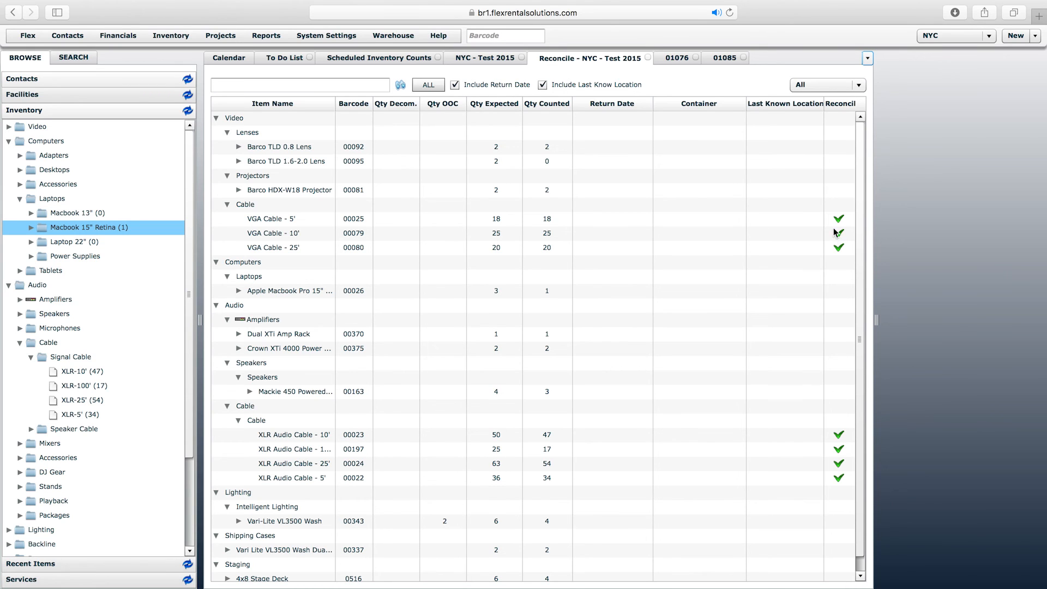
pyautogui.click(703, 132)
# Check NYC - Test 2015 in the Scheduled Inventory Counts list, then re-open the count from its details page
pyautogui.click(401, 59)
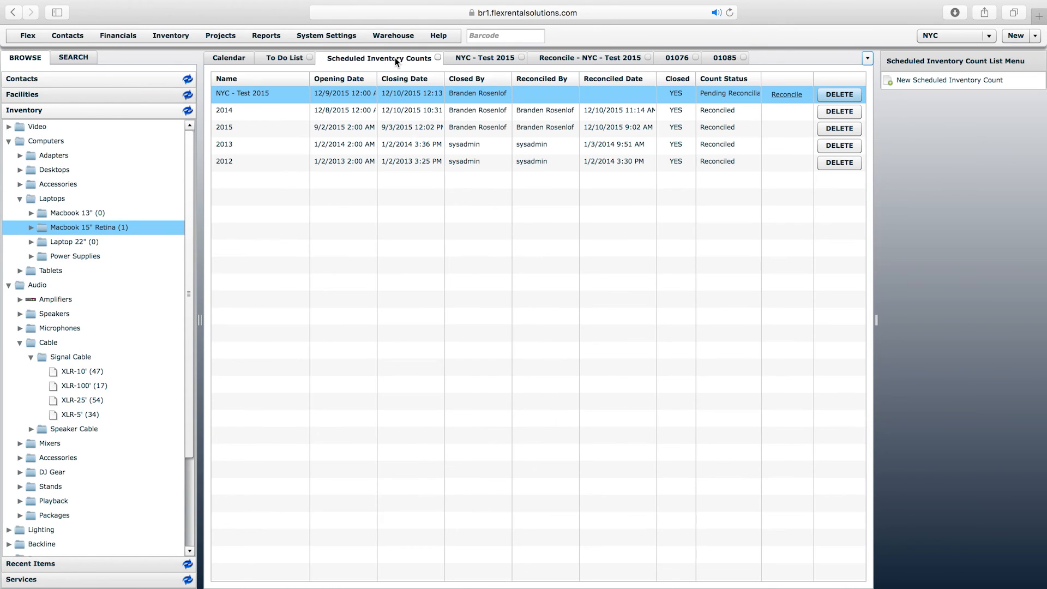
pyautogui.click(484, 61)
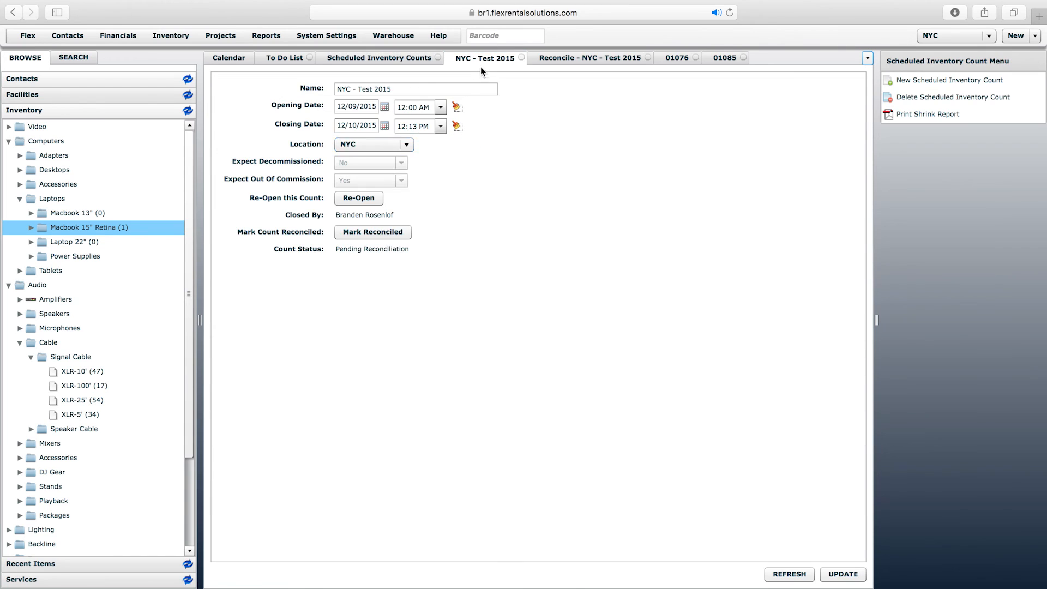
pyautogui.click(391, 60)
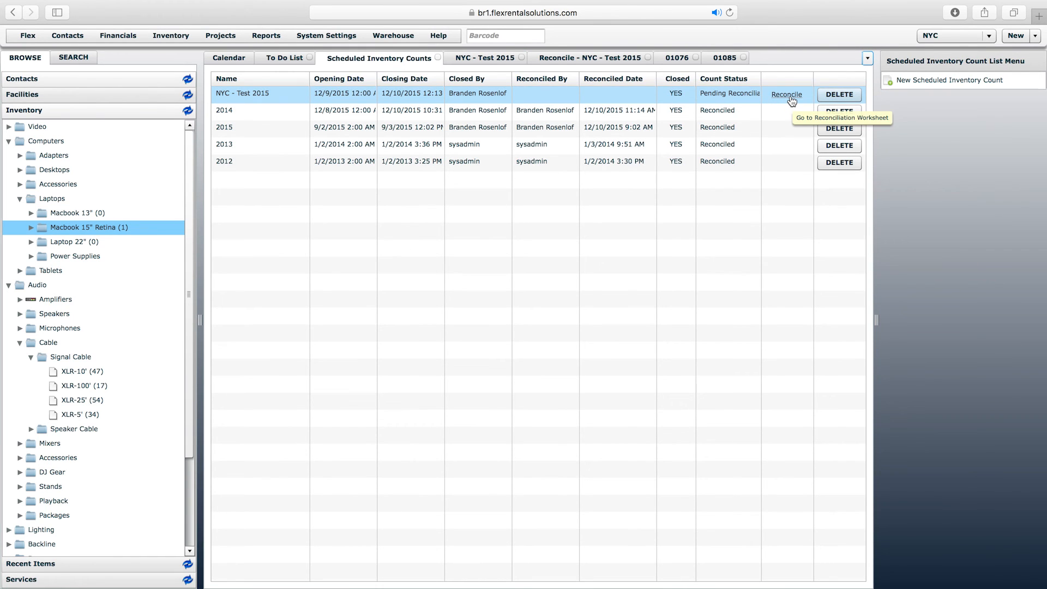
pyautogui.click(481, 59)
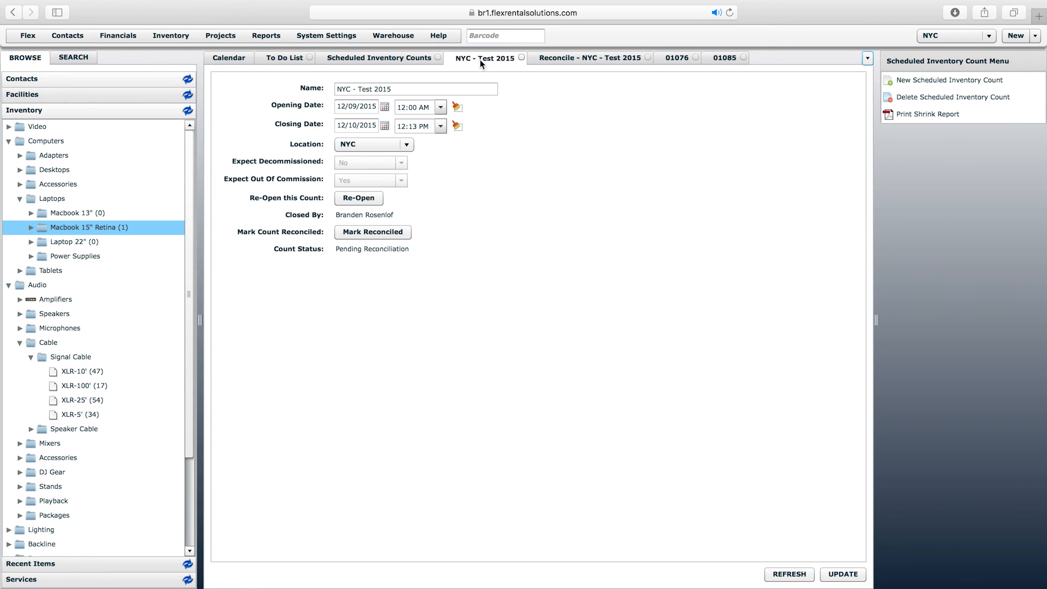
pyautogui.click(355, 200)
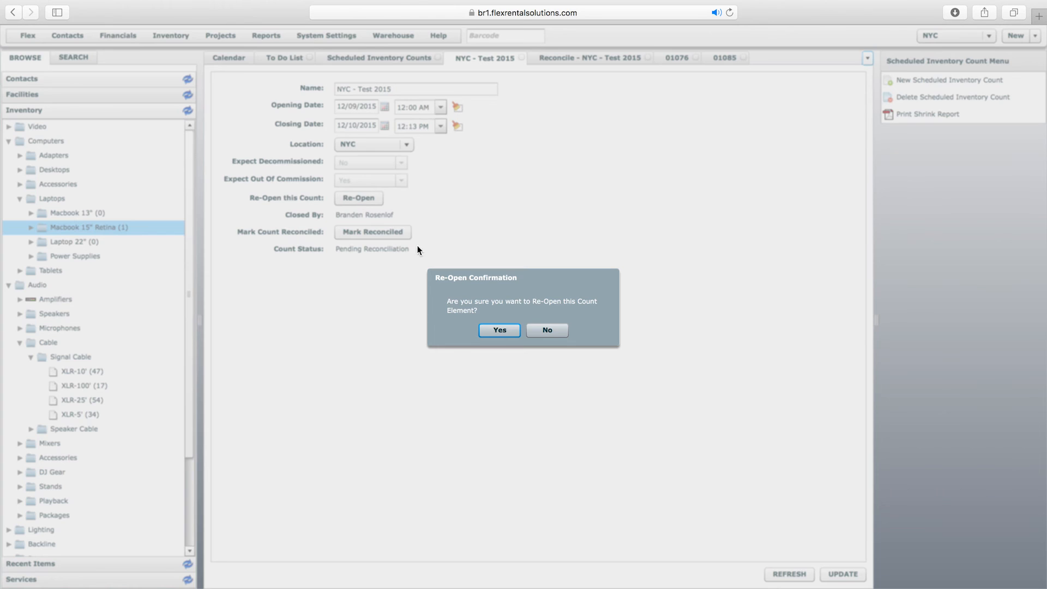
pyautogui.click(499, 330)
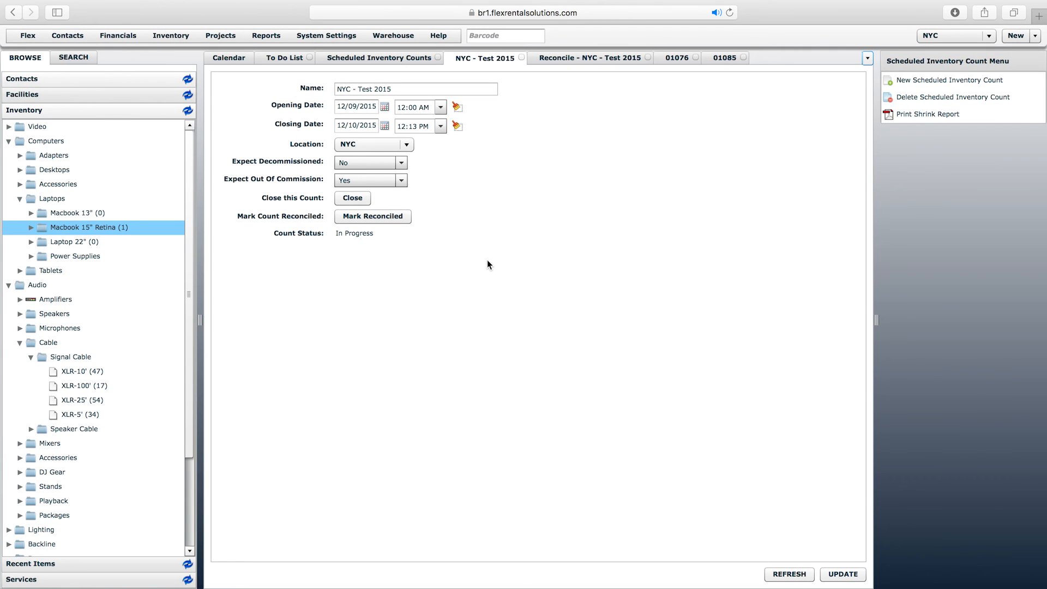
# Open the warehouse counting screen for the NYC - Test 2015 count
pyautogui.click(394, 37)
pyautogui.moveTo(394, 51)
pyautogui.click(526, 52)
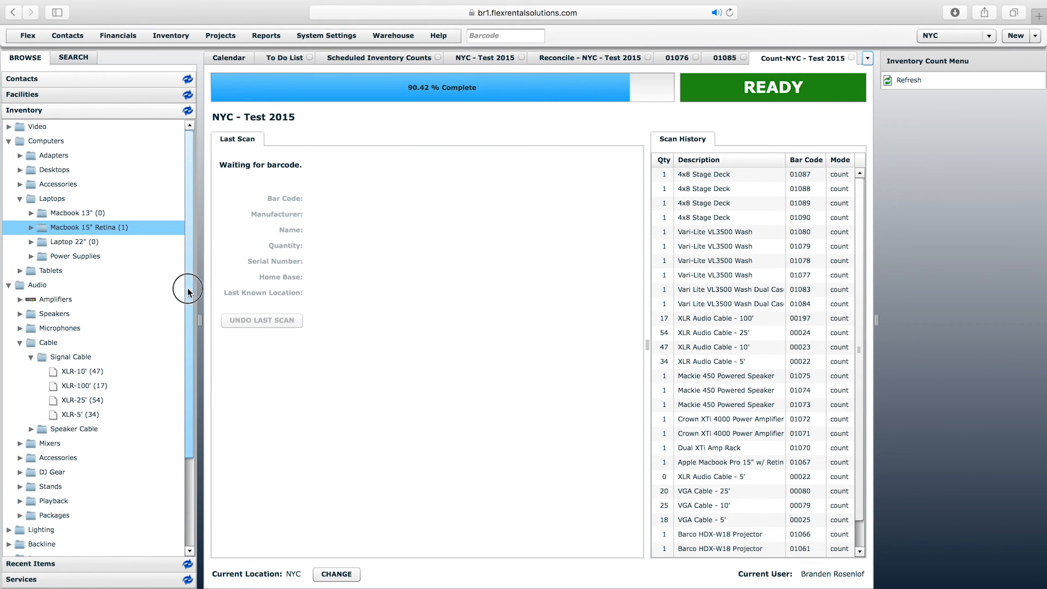
# Start a new inventory item in the Signal Cable group under Audio > Cable
pyautogui.scroll(-3, 188, 290)
pyautogui.click(61, 317)
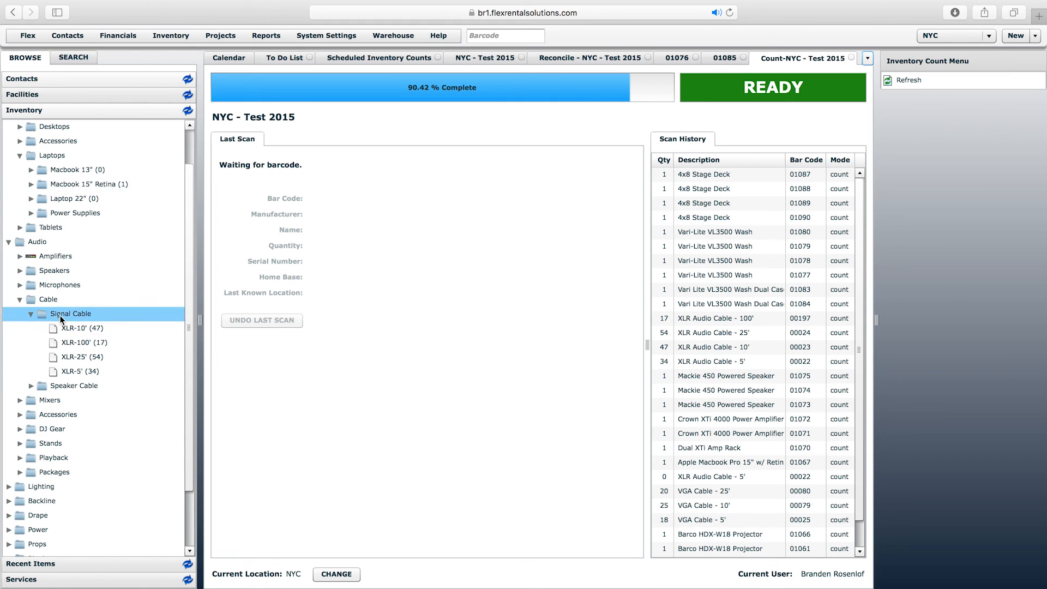
pyautogui.rightClick(60, 317)
pyautogui.click(53, 319)
pyautogui.rightClick(66, 316)
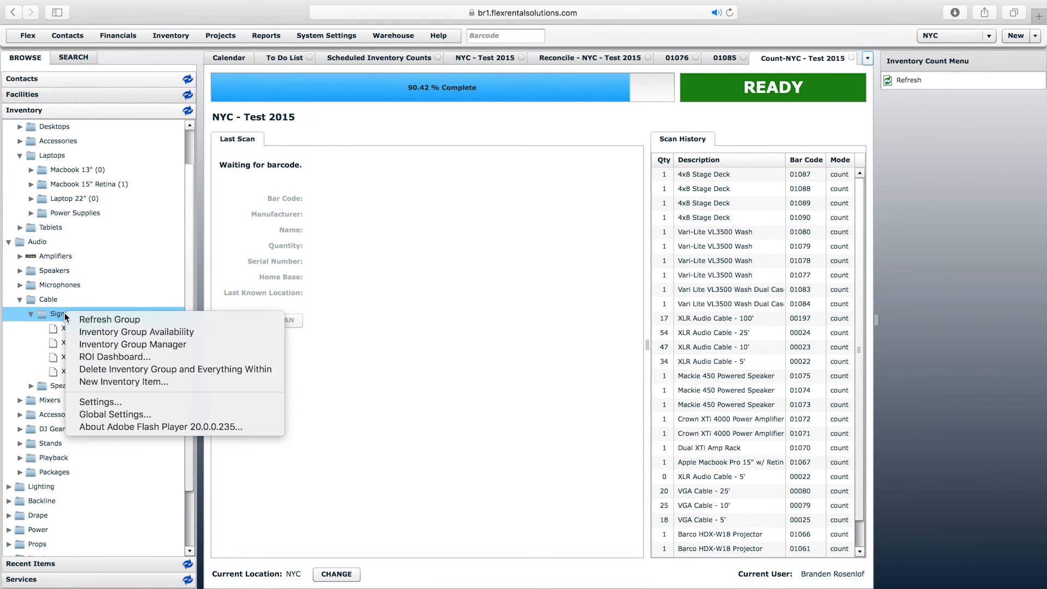
pyautogui.click(125, 378)
pyautogui.scroll(-3, 503, 96)
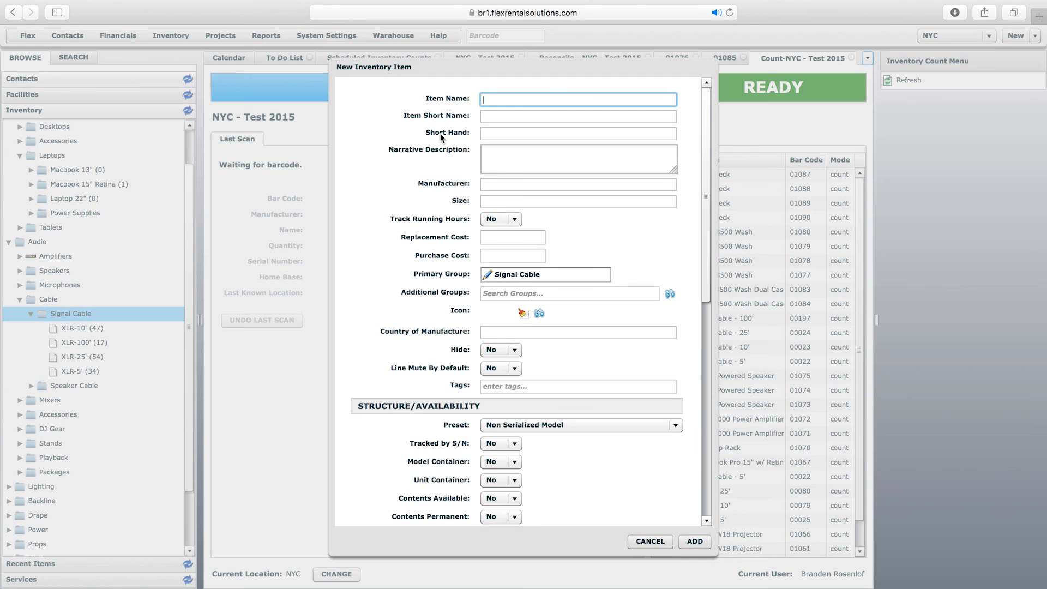
# Name the new item XLR, set its size to 50', and add it to the inventory
pyautogui.click(509, 91)
pyautogui.scroll(2, 509, 90)
pyautogui.click(509, 96)
pyautogui.write('XLR')
pyautogui.click(496, 202)
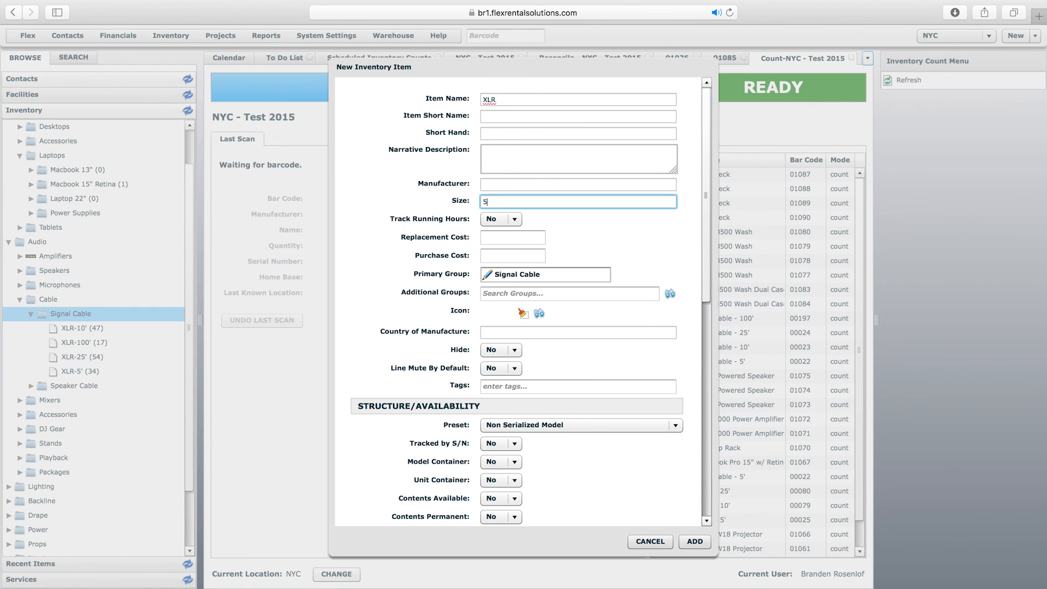
pyautogui.click(694, 542)
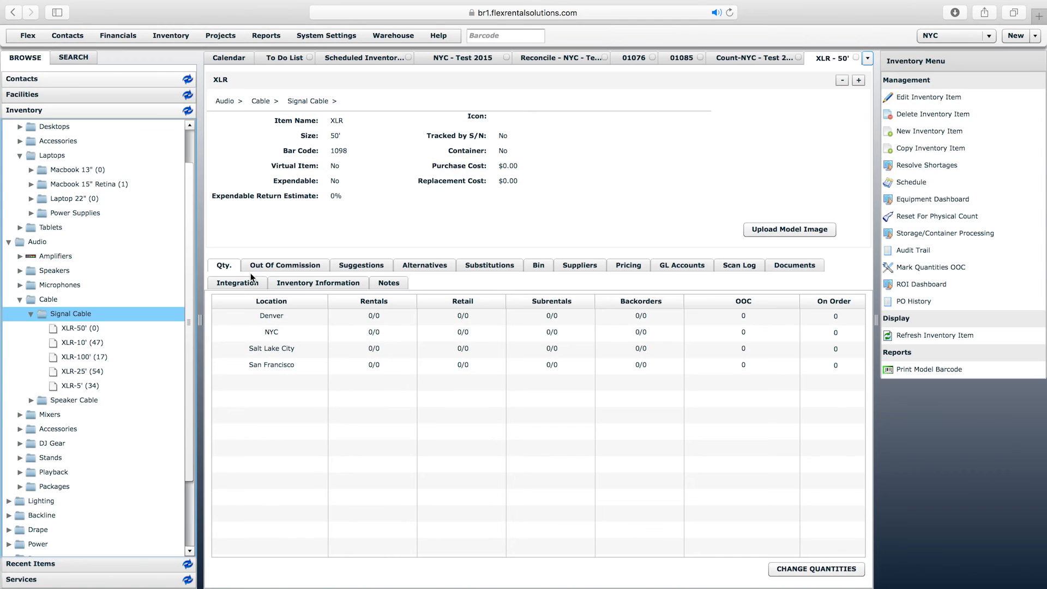
# Set the XLR - 50' rental quantities for NYC to 20 on hand and 20 allocated, and save them
pyautogui.click(295, 331)
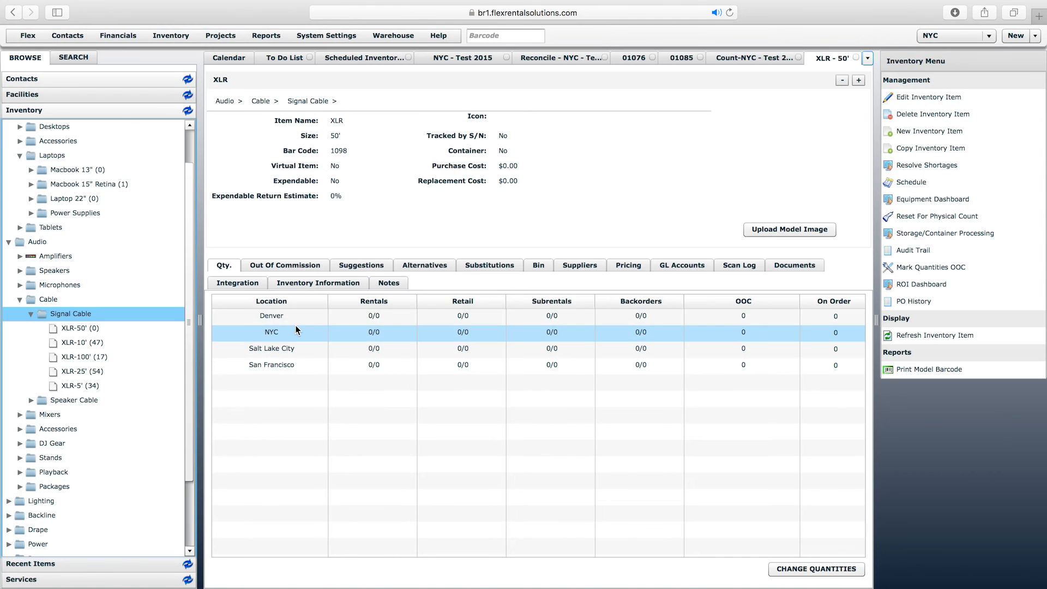
pyautogui.click(807, 570)
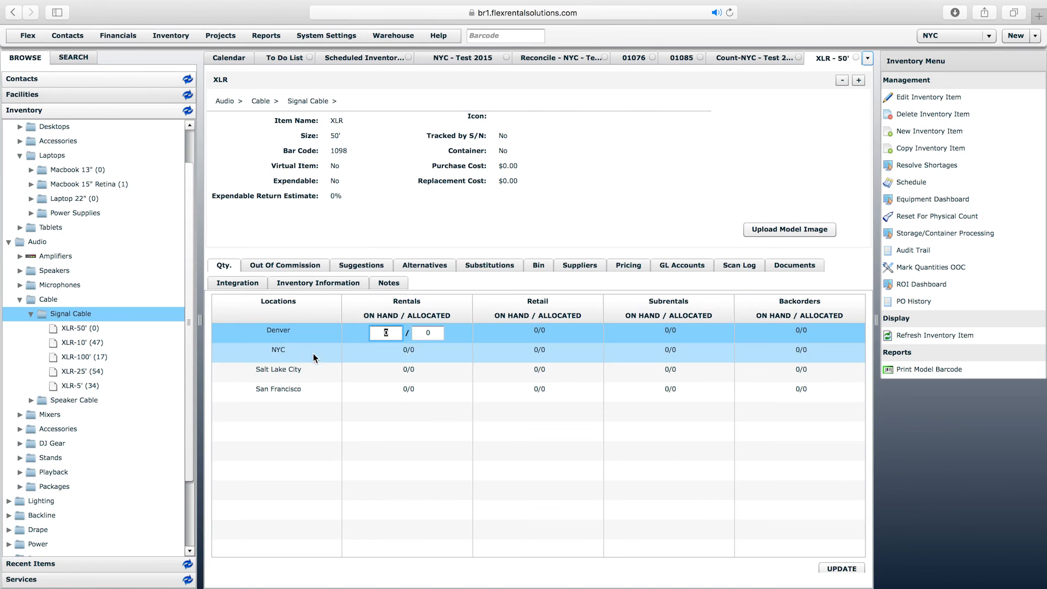
pyautogui.click(410, 352)
pyautogui.write('20')
pyautogui.press('Tab')
pyautogui.write('20')
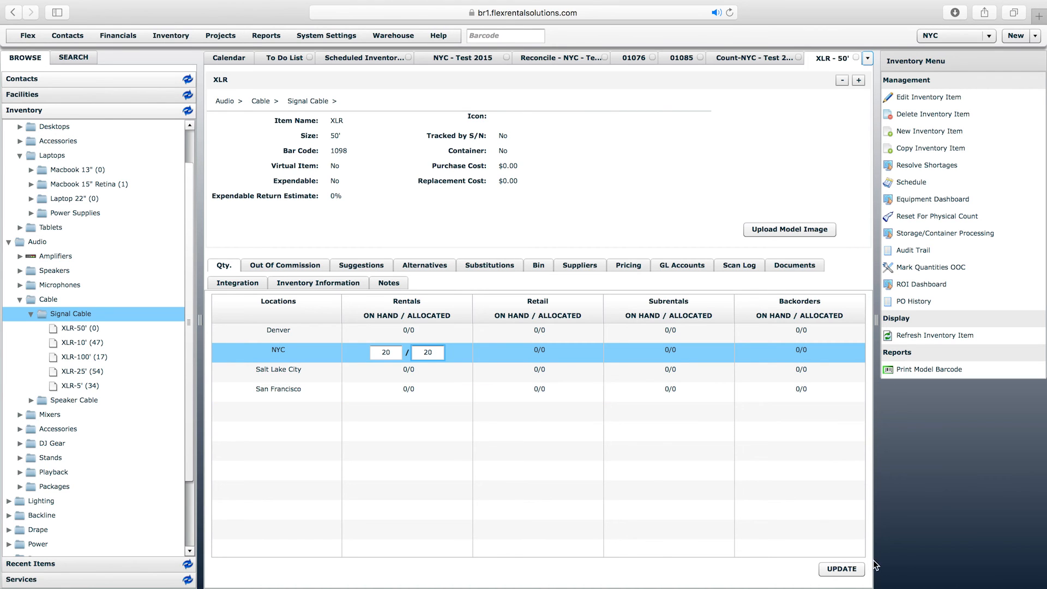
pyautogui.click(842, 568)
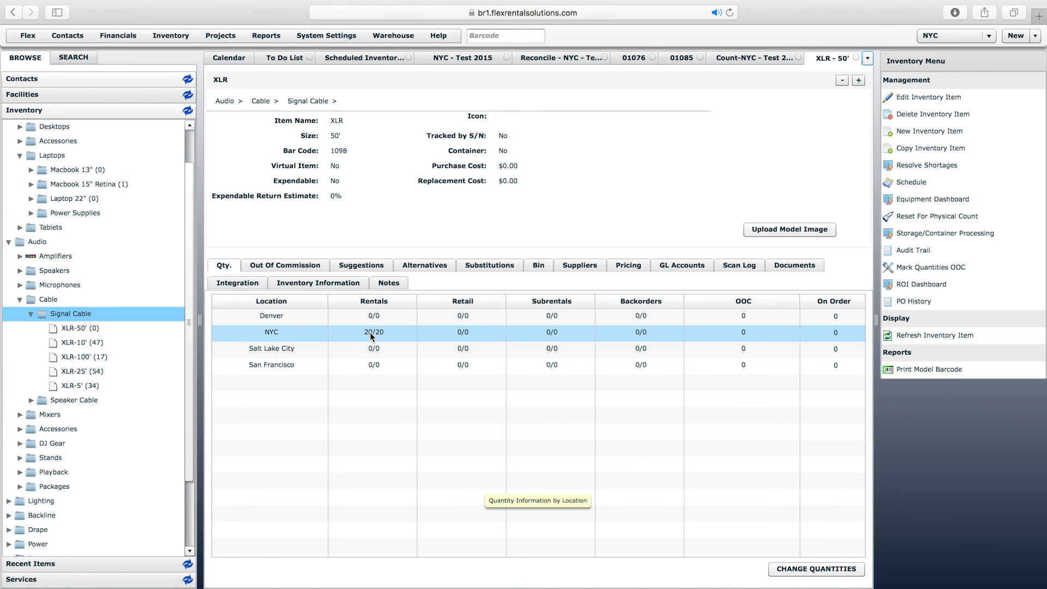
pyautogui.click(397, 231)
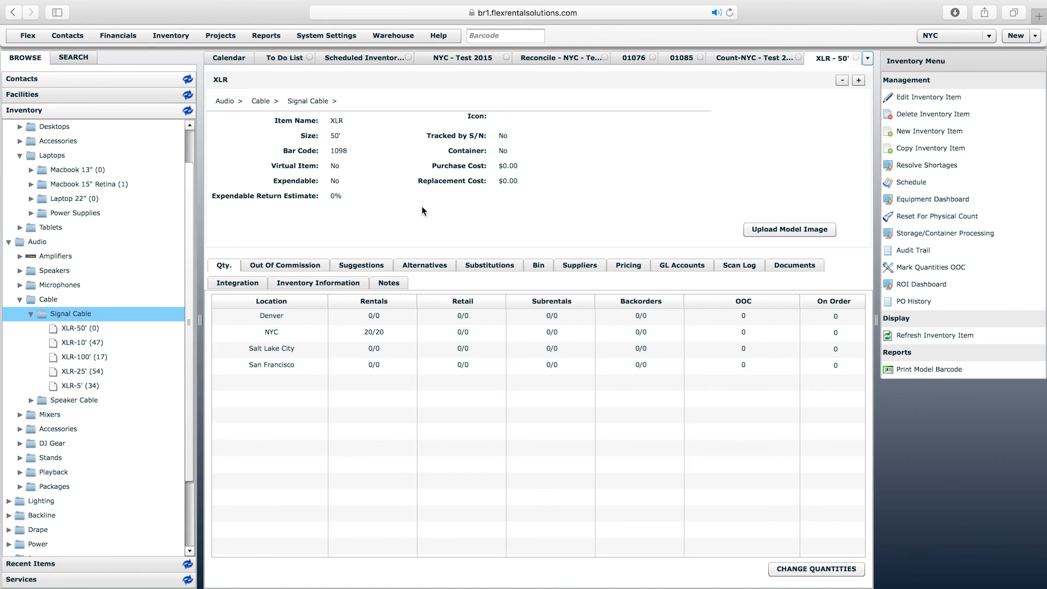
pyautogui.click(465, 210)
# Enter barcode 1098 in the NYC - Test 2015 count and record a quantity of 25
pyautogui.click(758, 59)
pyautogui.click(506, 38)
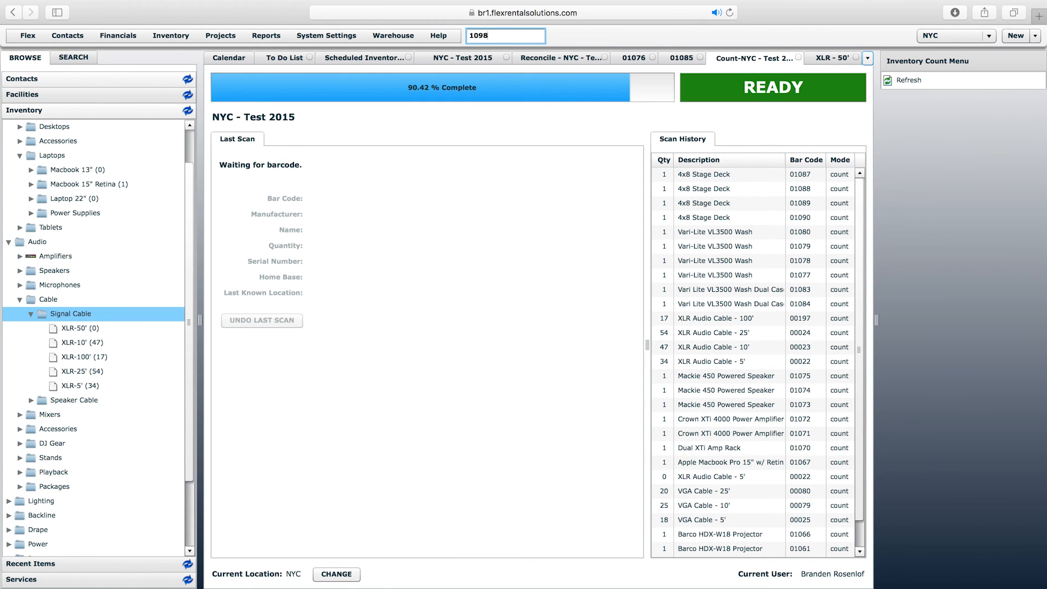
pyautogui.write('1098')
pyautogui.press('Return')
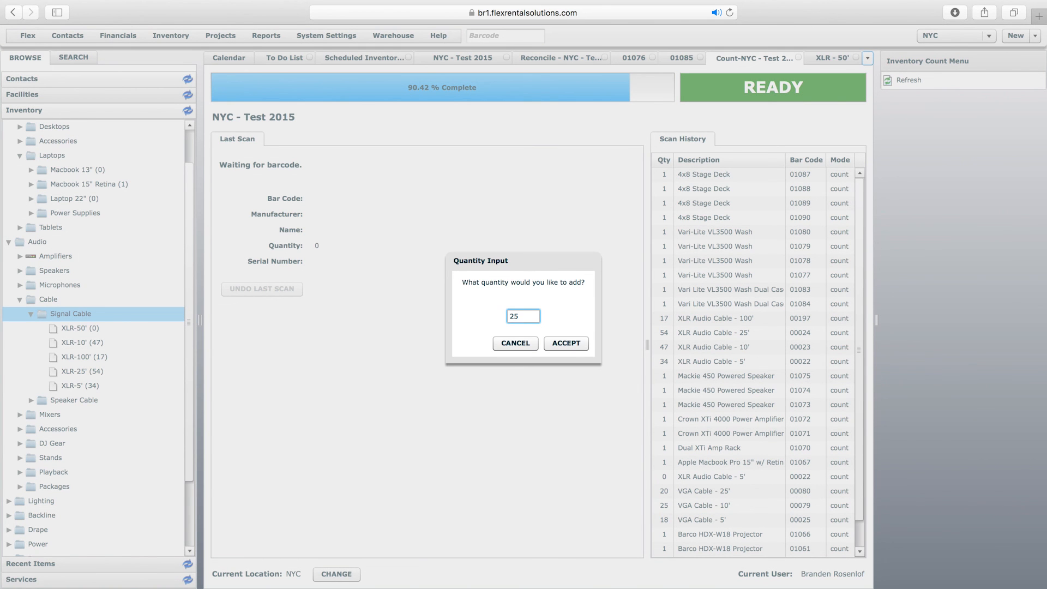
pyautogui.press('Return')
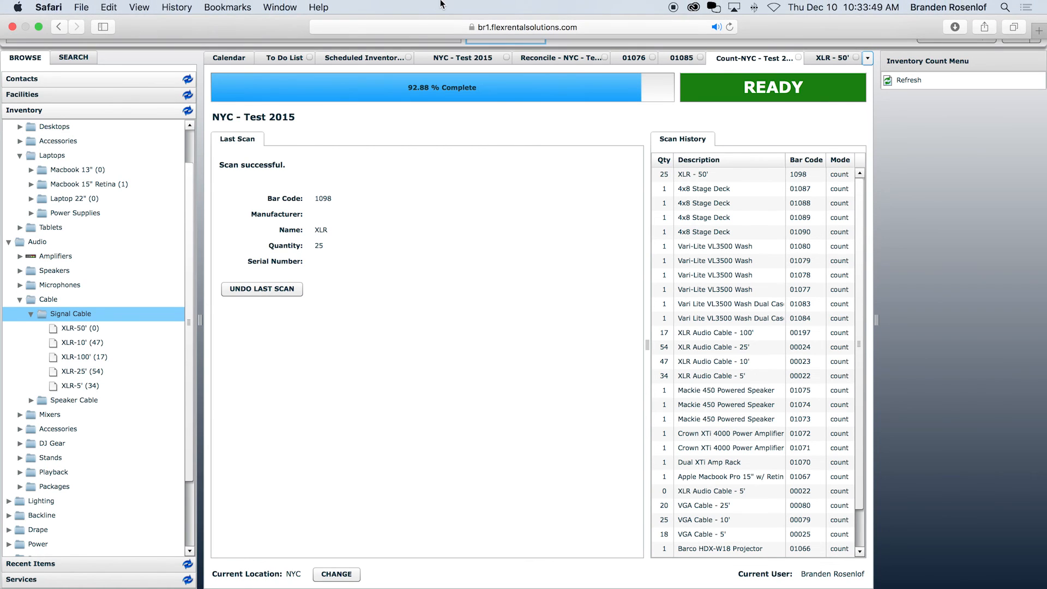
# Close the NYC - Test 2015 inventory count and refresh its status
pyautogui.click(366, 54)
pyautogui.doubleClick(258, 96)
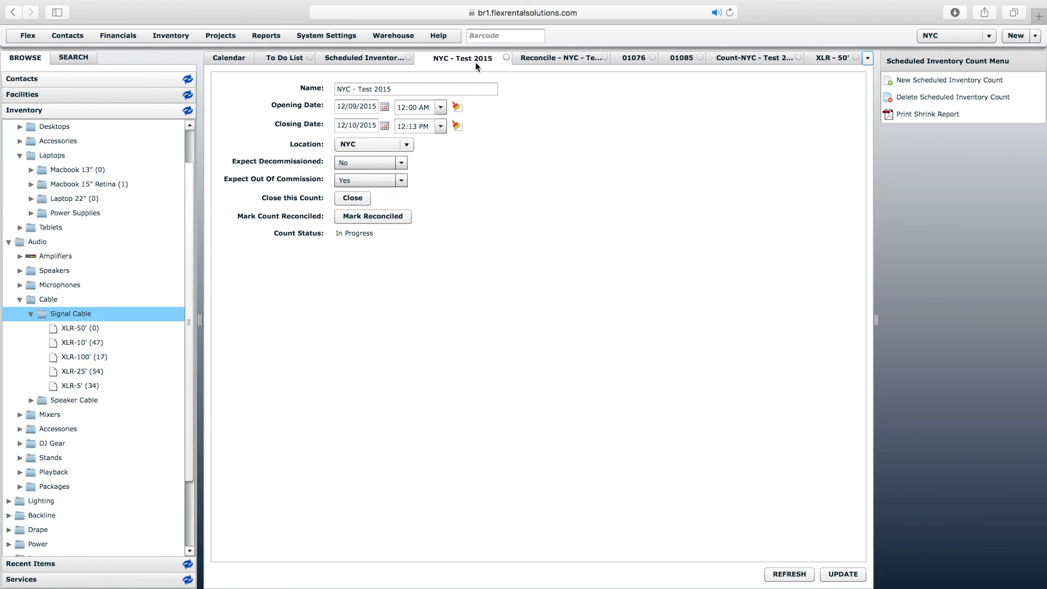
pyautogui.click(352, 198)
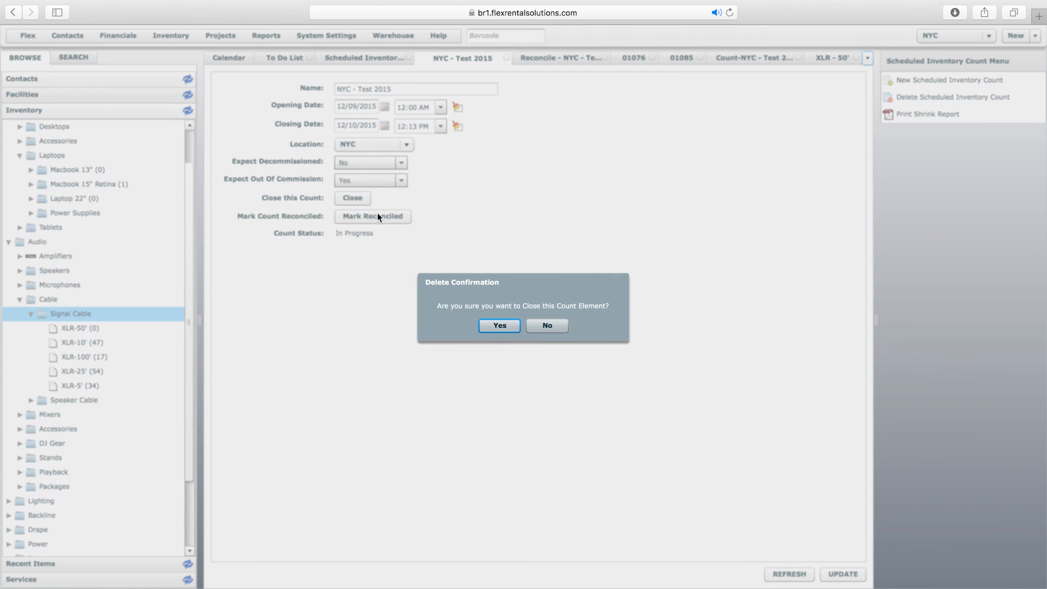
pyautogui.click(500, 326)
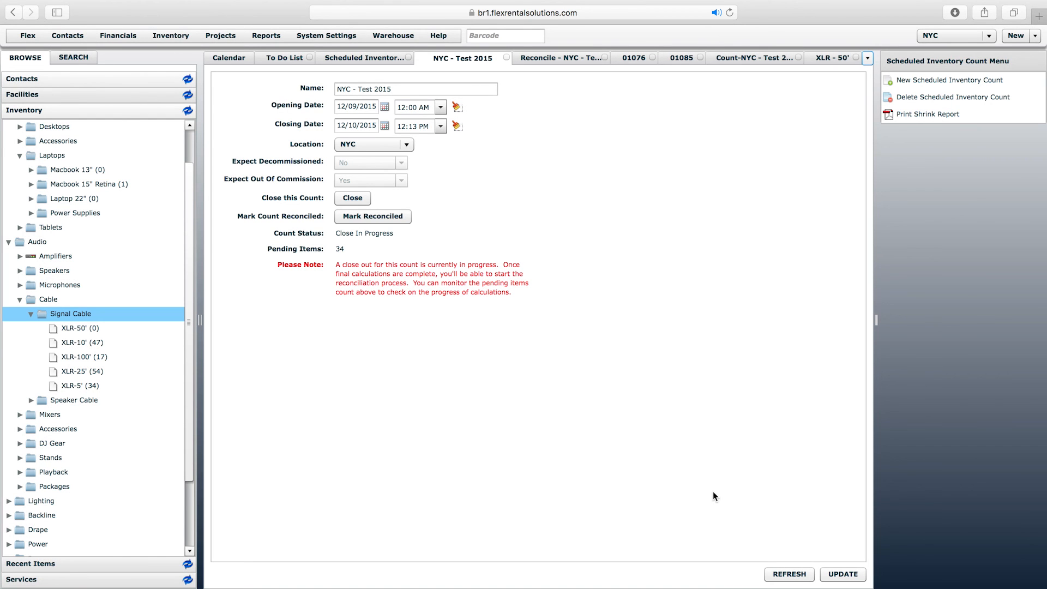
pyautogui.click(781, 574)
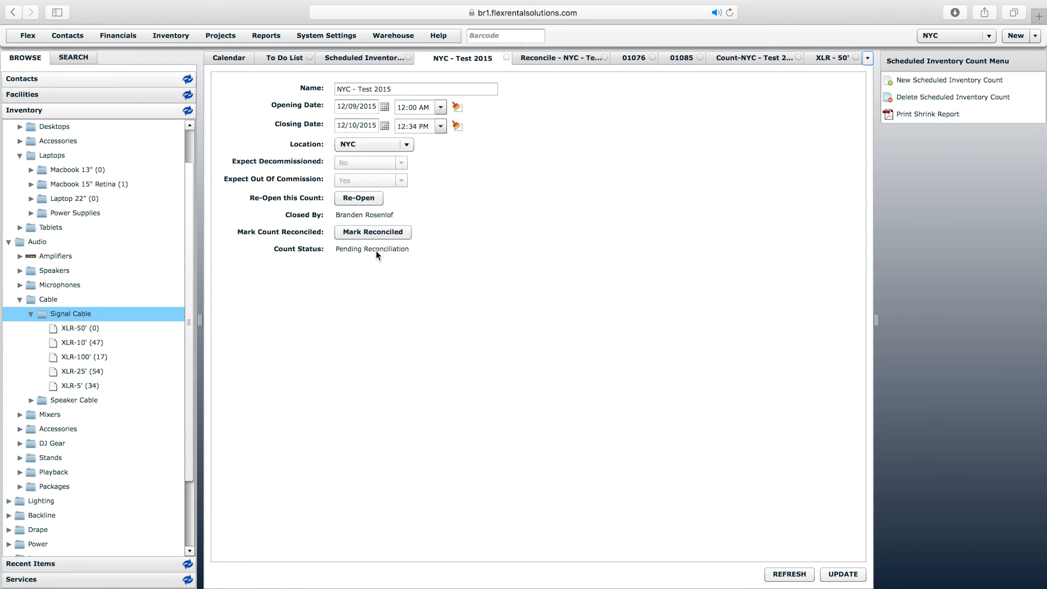
# Open the reconciliation of NYC - Test 2015 and compare expected with counted quantities for the Barco lenses and the XLR - 50' cable
pyautogui.click(359, 60)
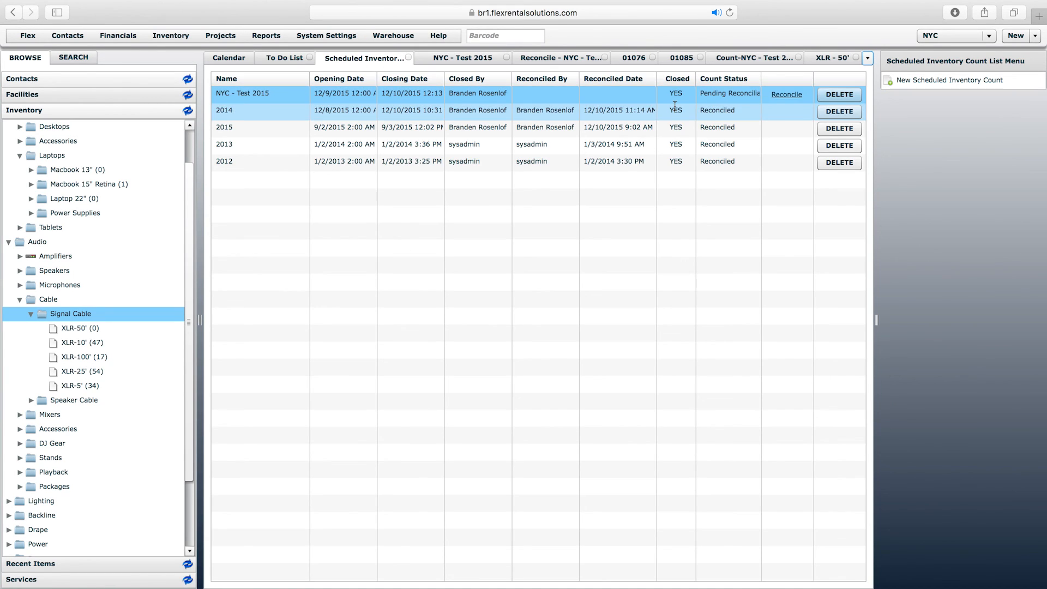
pyautogui.click(786, 95)
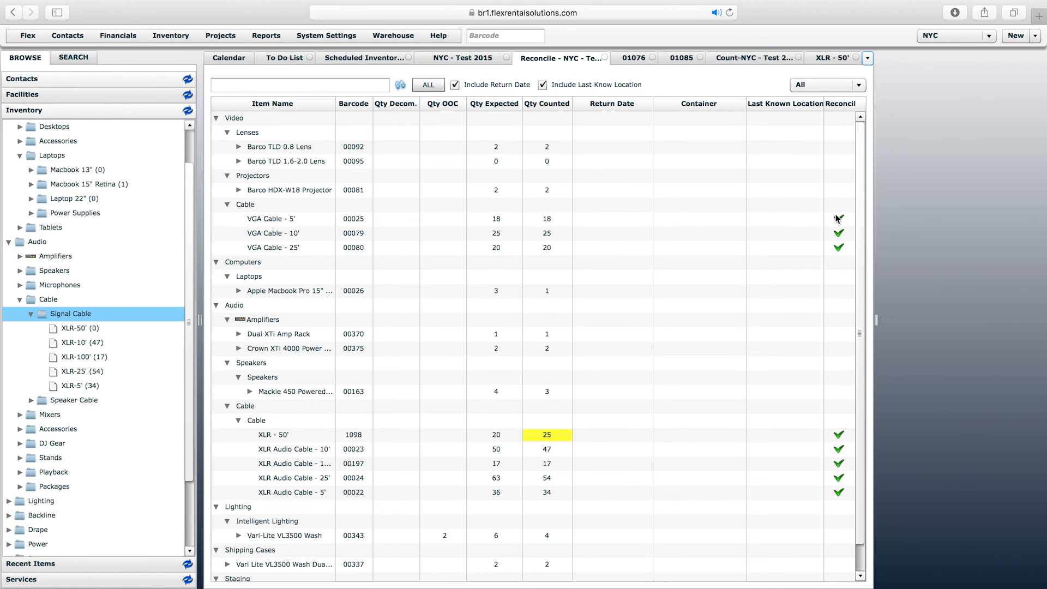
pyautogui.click(238, 161)
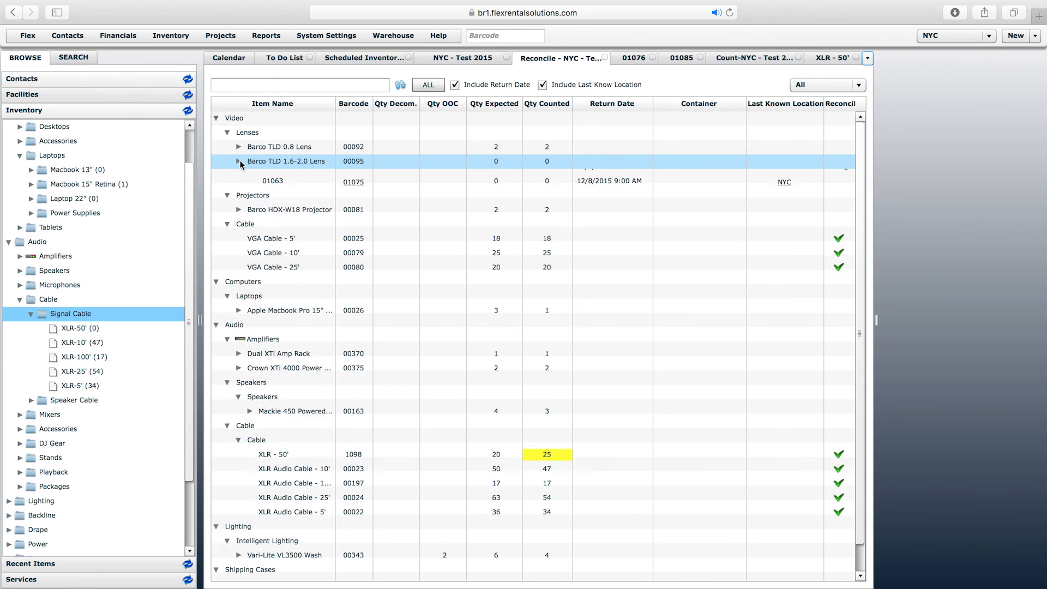
pyautogui.click(239, 147)
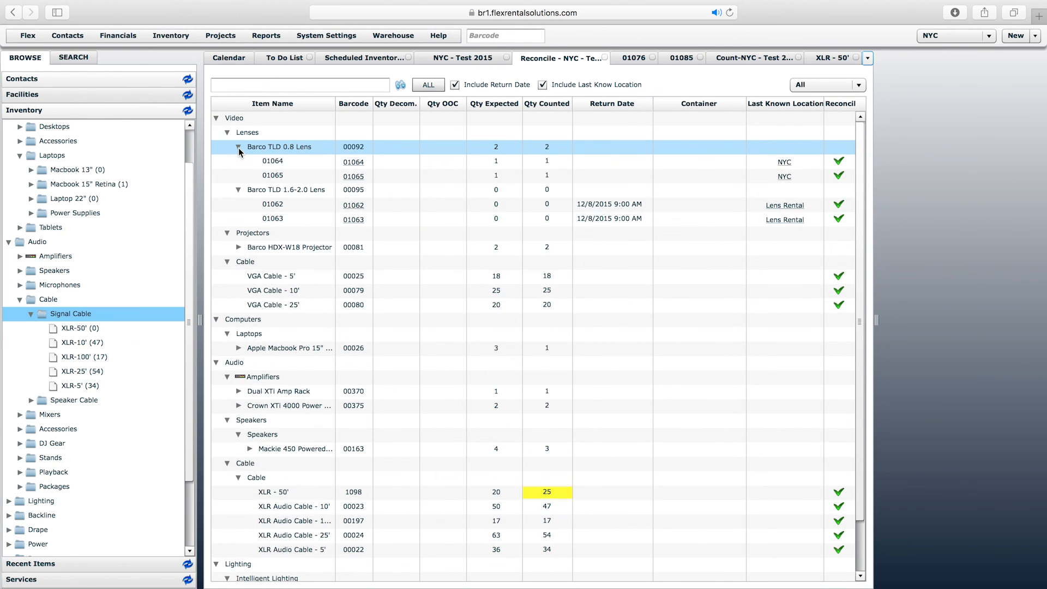
pyautogui.click(239, 147)
pyautogui.click(239, 162)
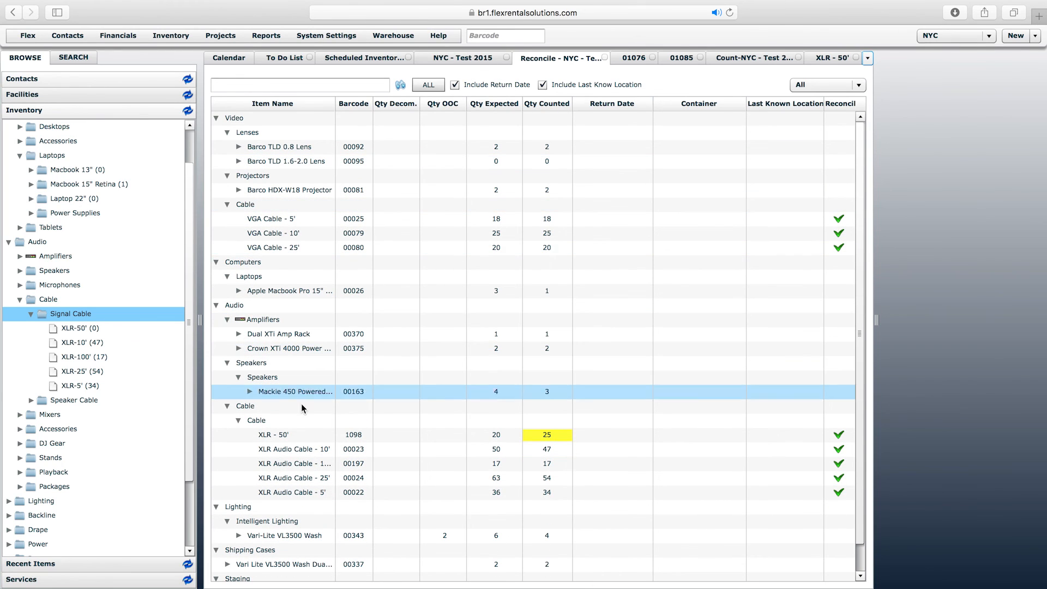
pyautogui.click(298, 439)
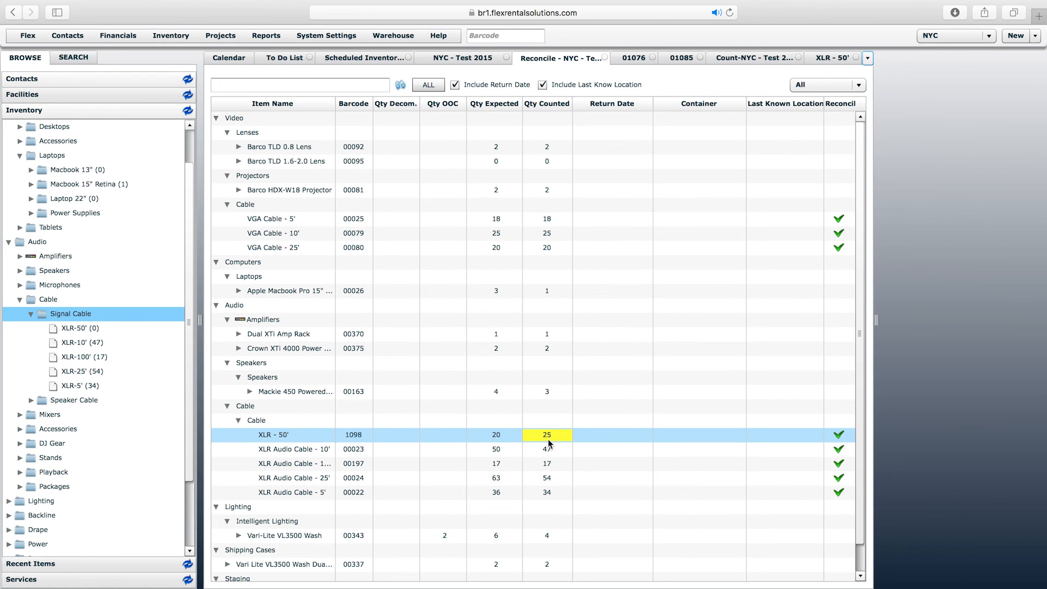
pyautogui.moveTo(547, 435)
# Set the XLR - 50' rental quantities for NYC to 25 on hand and 25 allocated, and save them
pyautogui.click(824, 60)
pyautogui.click(374, 332)
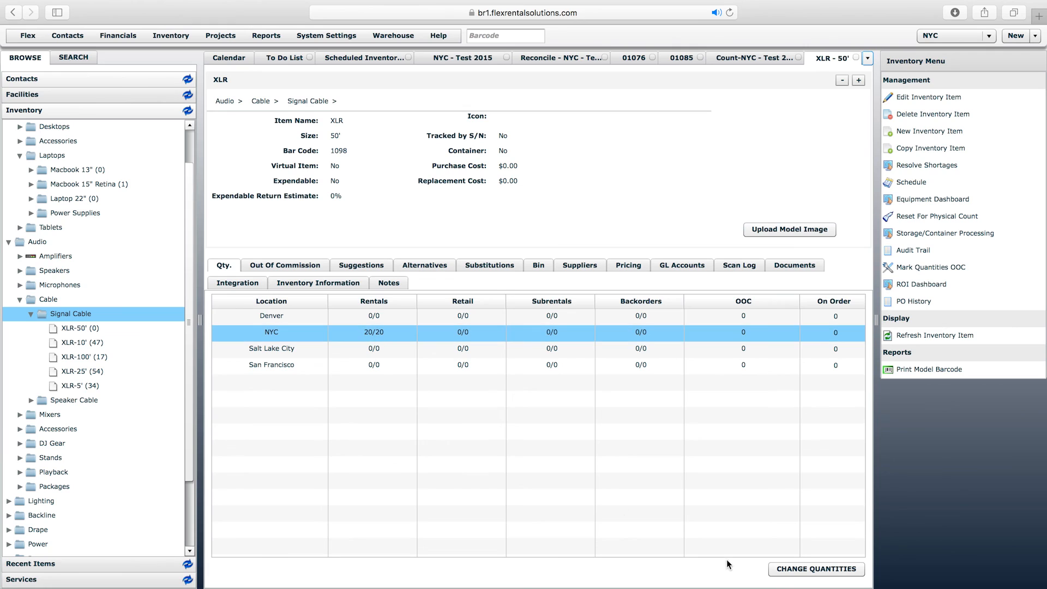
pyautogui.click(795, 567)
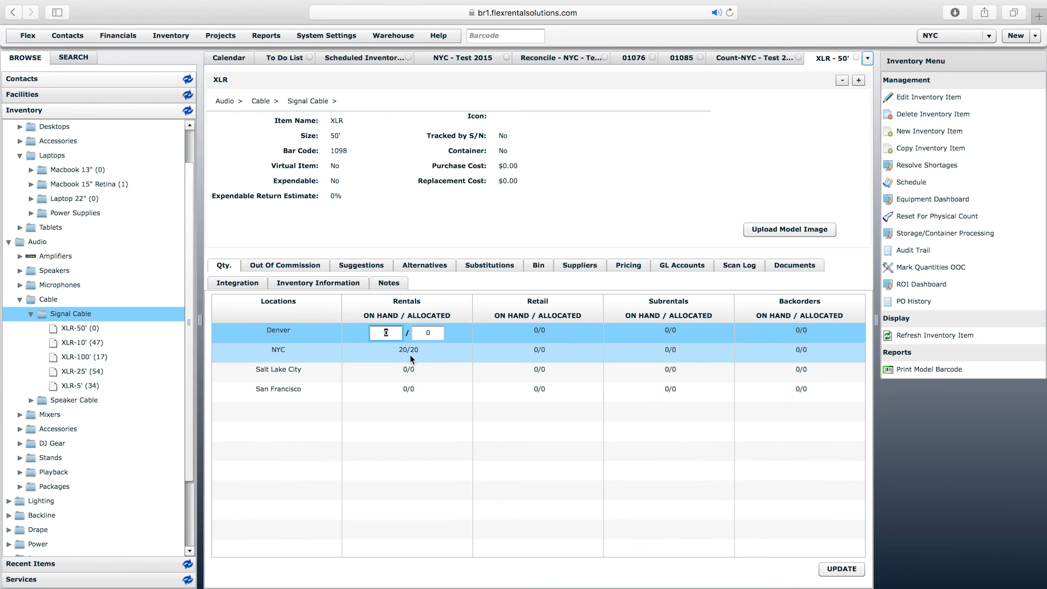
pyautogui.click(400, 351)
pyautogui.write('25')
pyautogui.press('Tab')
pyautogui.write('25')
pyautogui.click(845, 570)
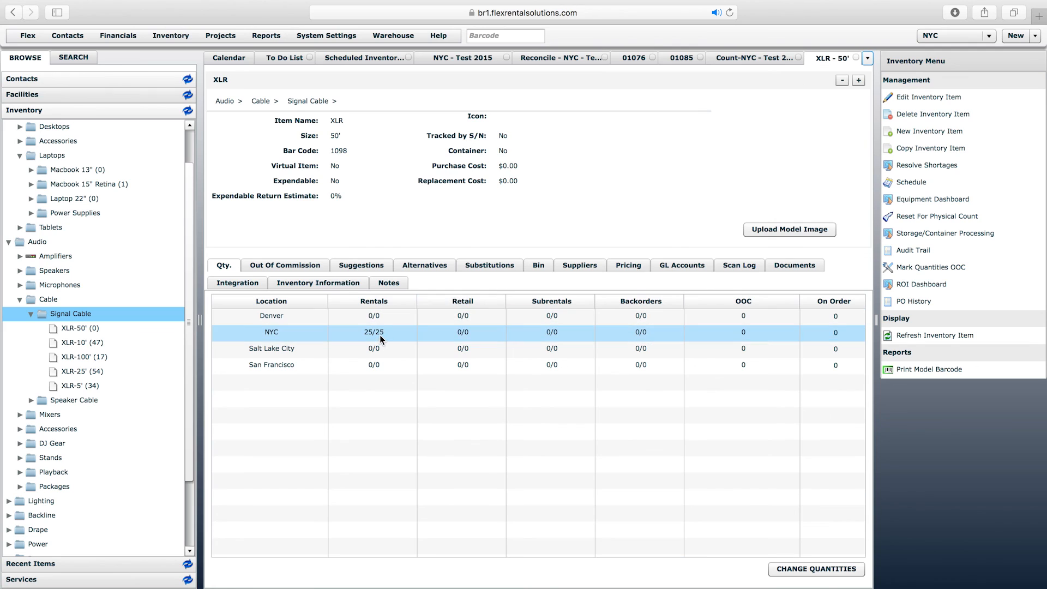
# Mark the NYC - Test 2015 count as reconciled and reload the list of scheduled inventory counts
pyautogui.click(489, 59)
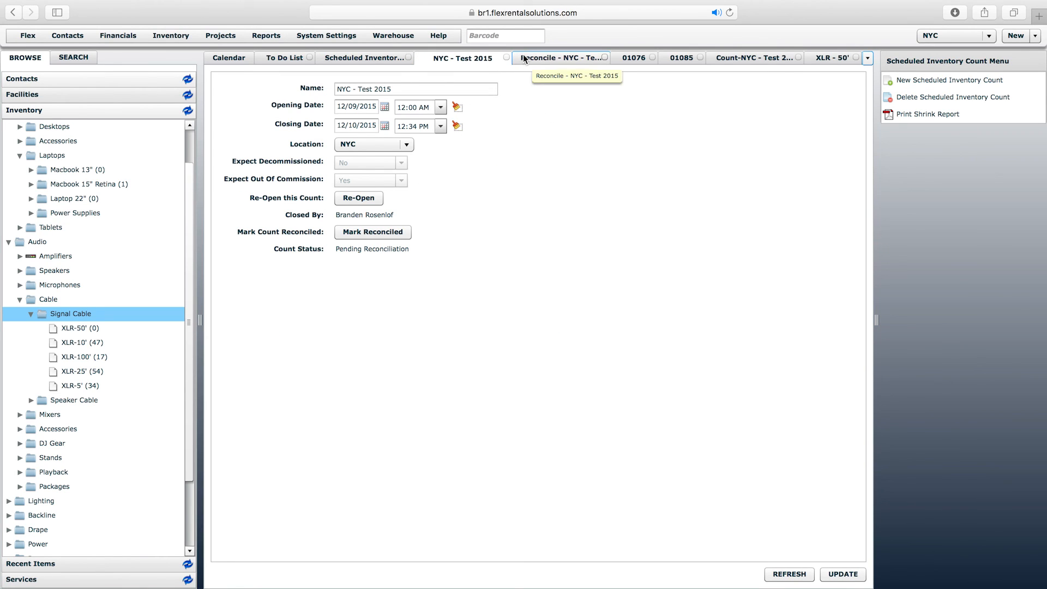
pyautogui.click(362, 234)
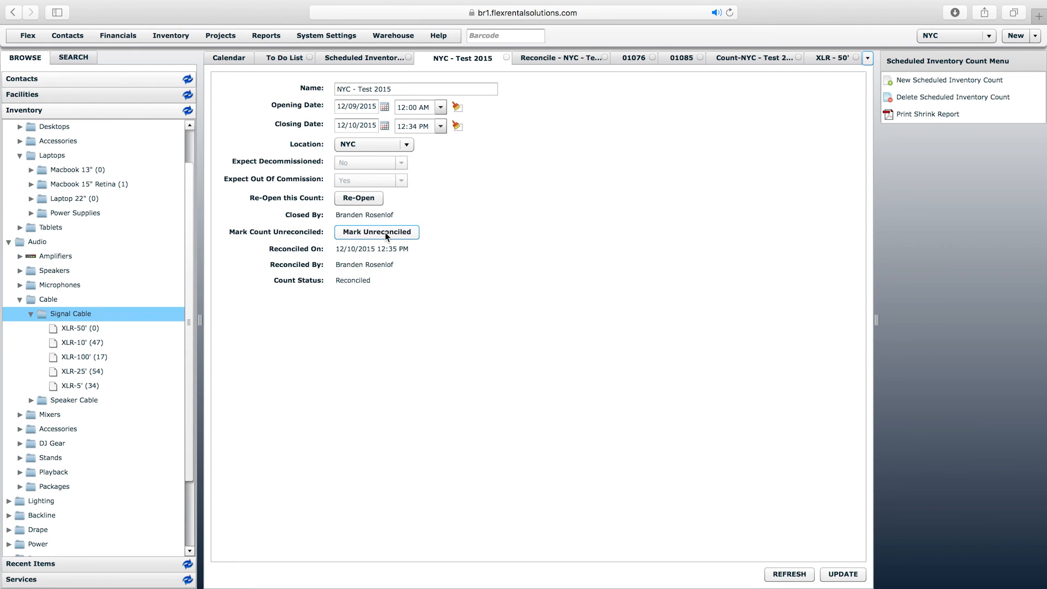
pyautogui.click(363, 58)
pyautogui.rightClick(360, 57)
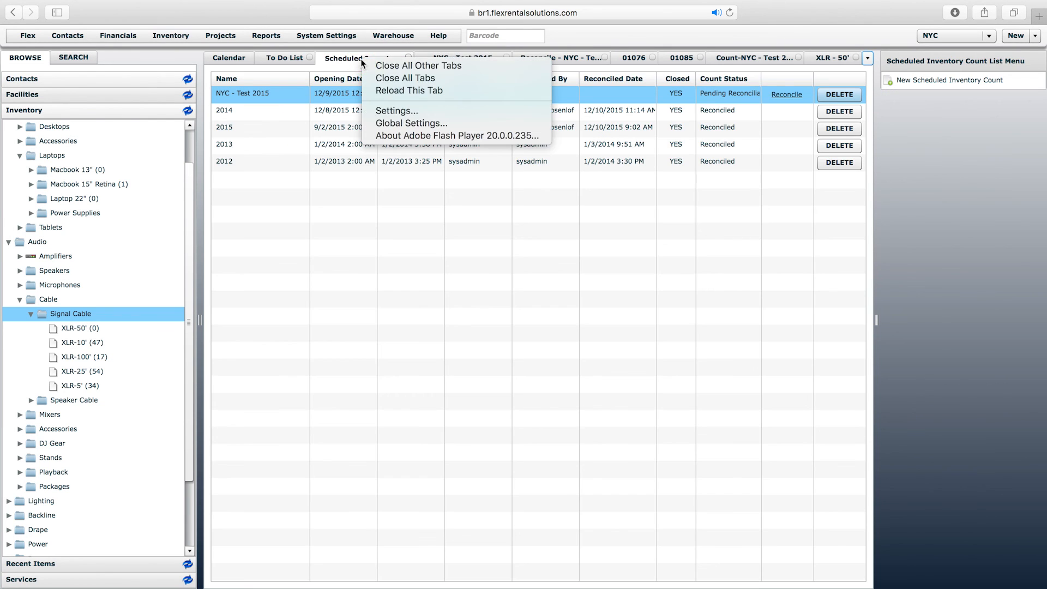
pyautogui.click(398, 89)
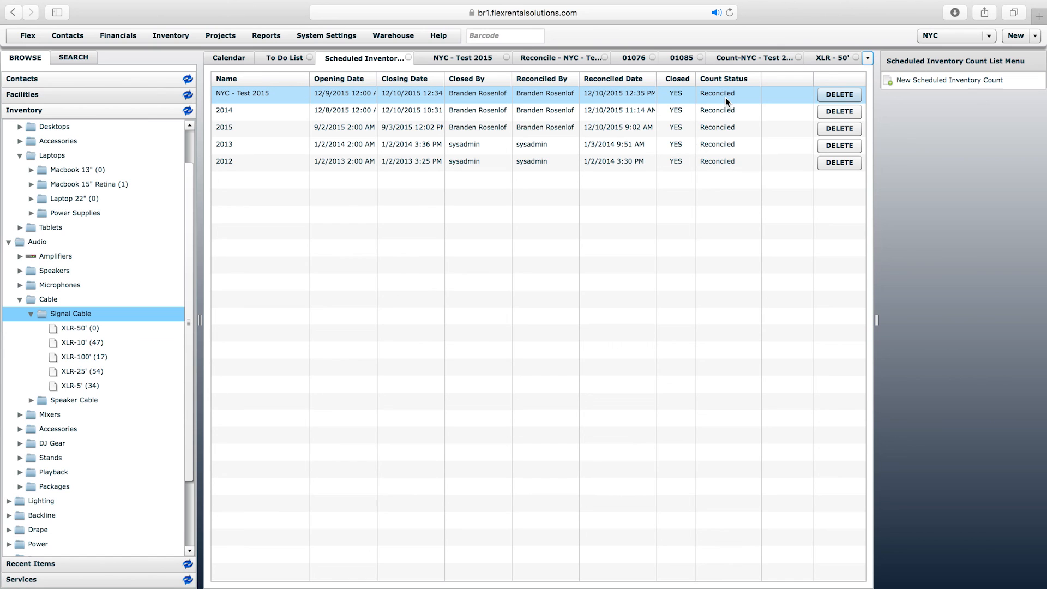
# Mark the NYC - Test 2015 count as unreconciled and check its entry in the scheduled inventory counts
pyautogui.click(449, 59)
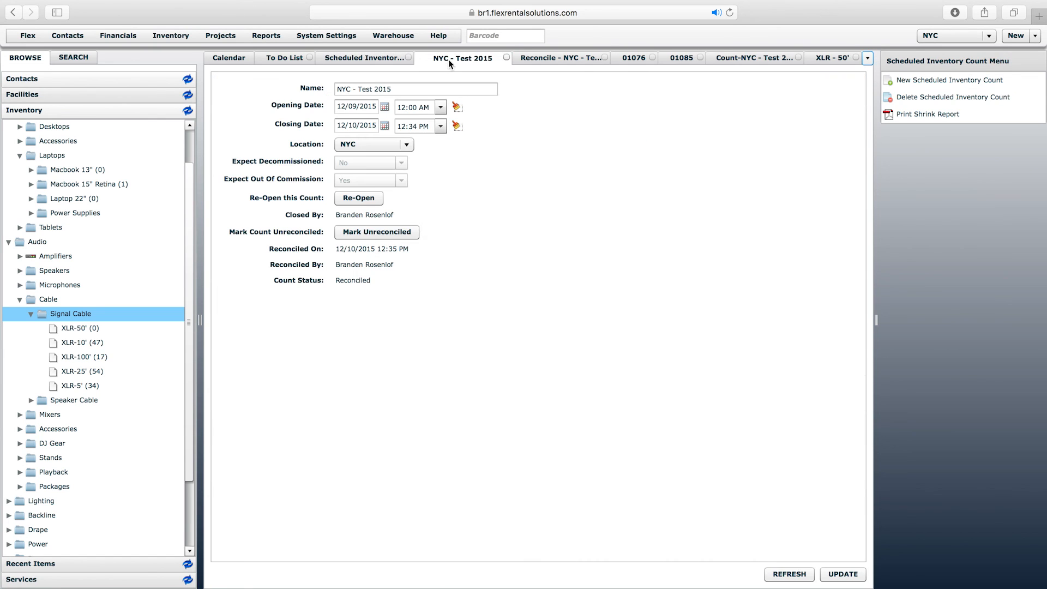
pyautogui.click(365, 232)
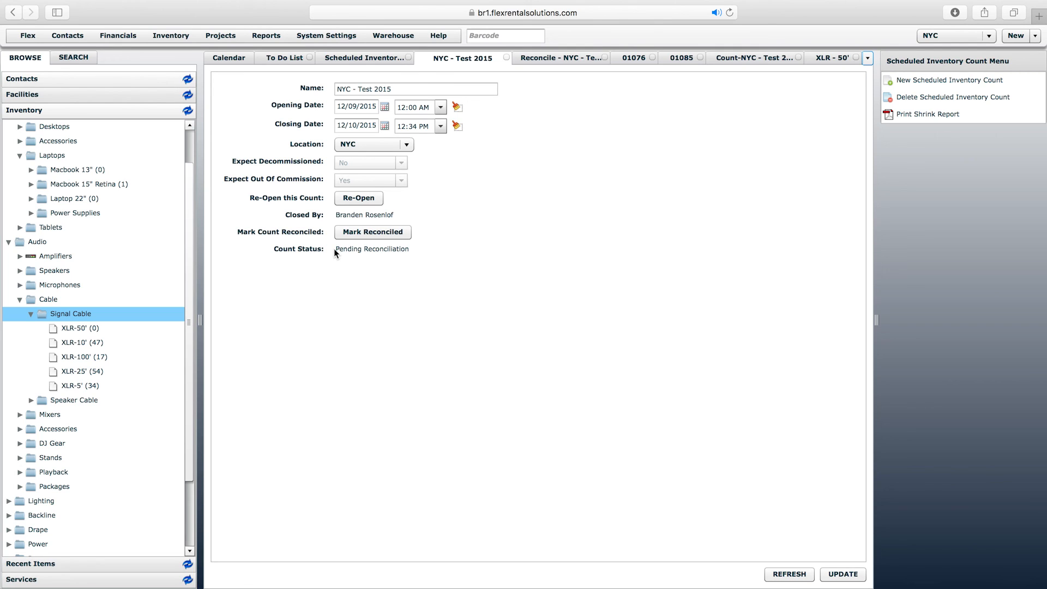
pyautogui.click(368, 235)
pyautogui.click(365, 58)
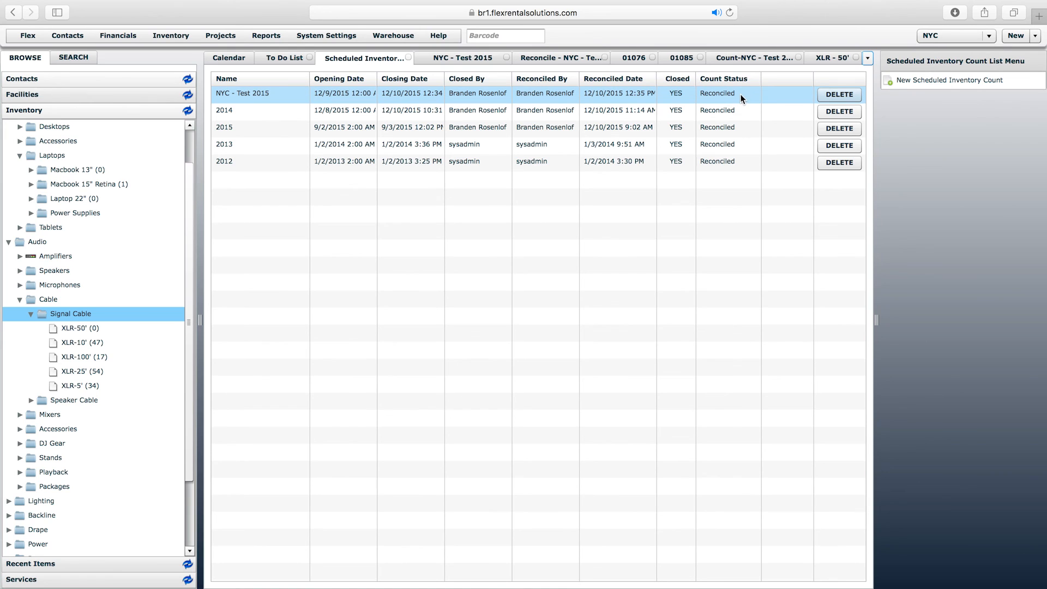
pyautogui.click(448, 60)
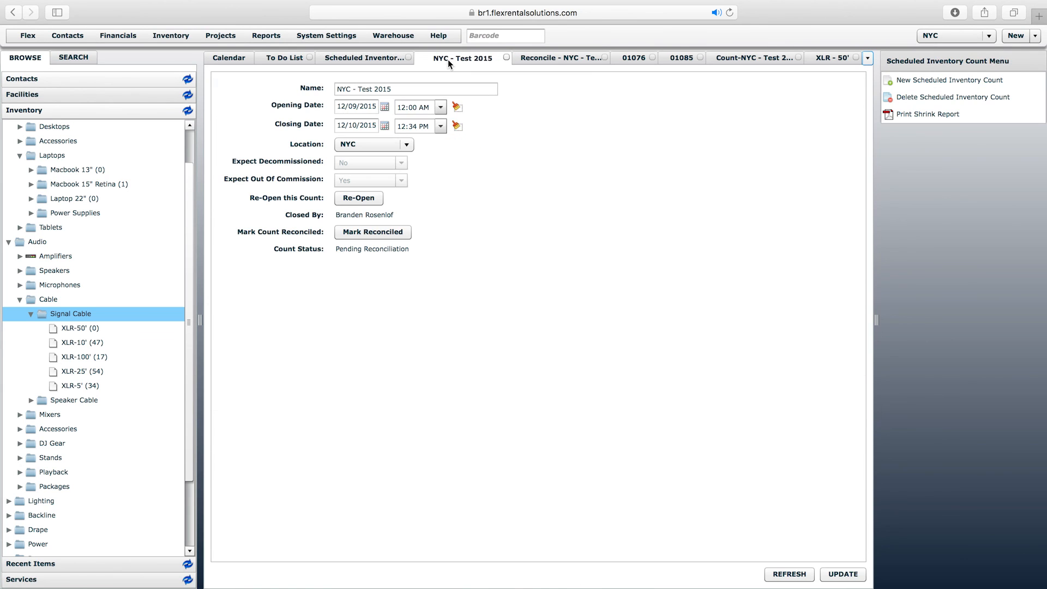
# Mark the NYC - Test 2015 count as reconciled again and compare its status with the scheduled counts list
pyautogui.click(377, 232)
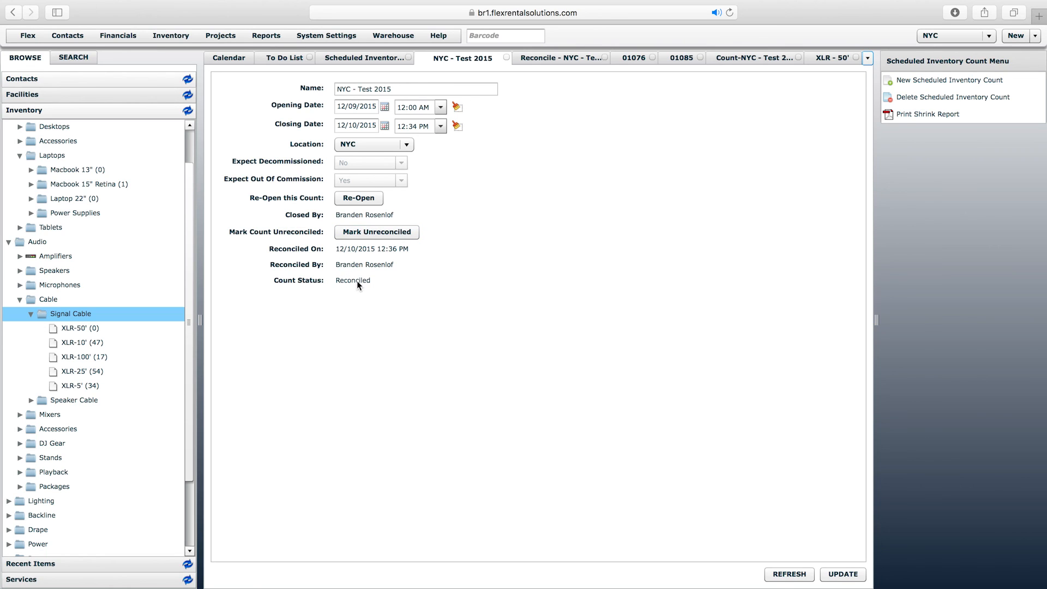
pyautogui.click(365, 58)
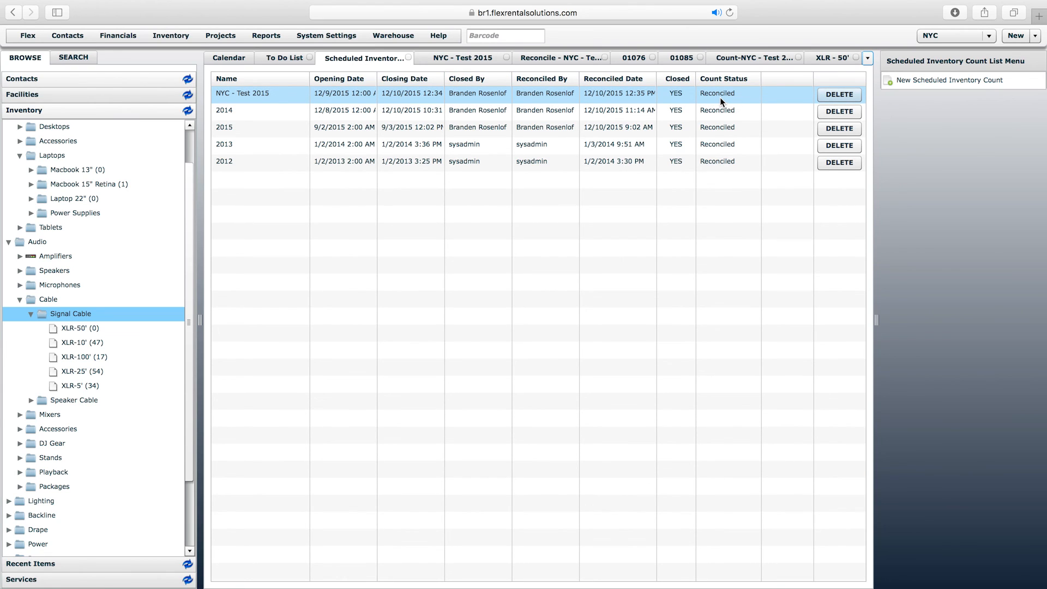
pyautogui.click(452, 58)
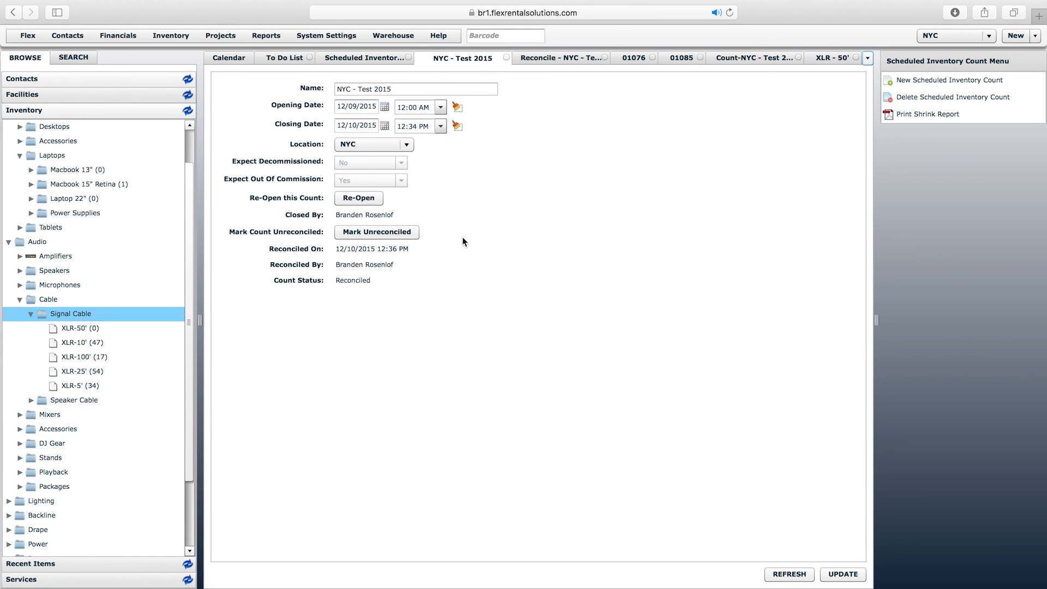
# Return the NYC - Test 2015 count to unreconciled and reload the list of scheduled inventory counts
pyautogui.click(380, 234)
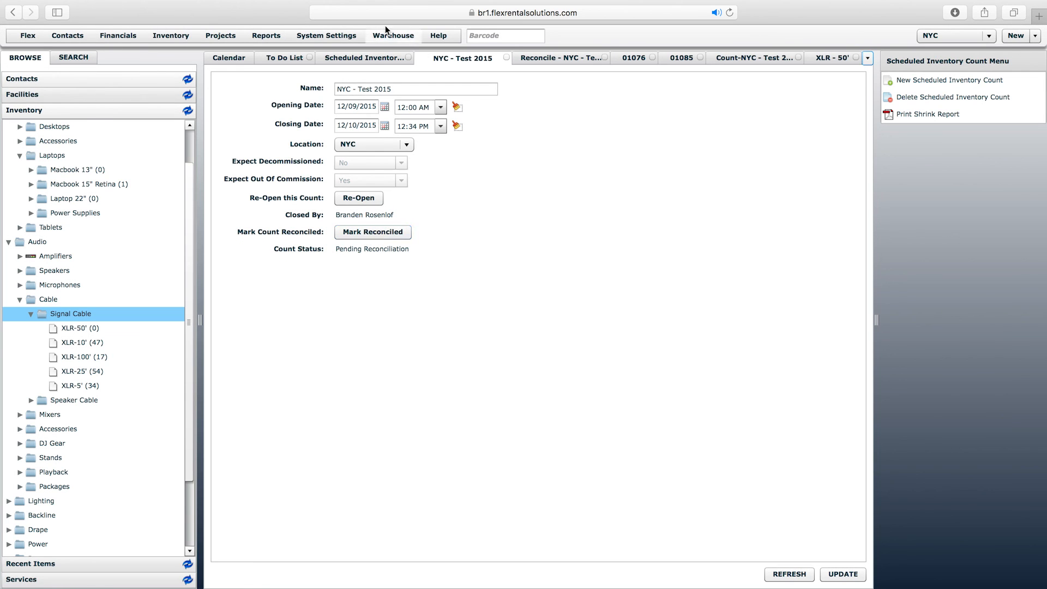
pyautogui.click(368, 58)
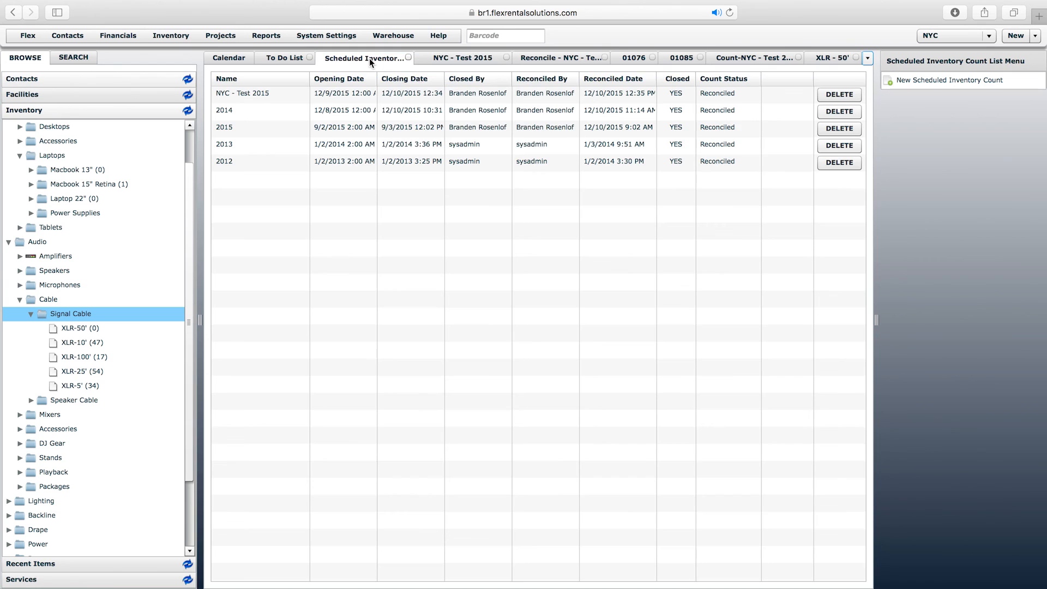
pyautogui.rightClick(369, 58)
pyautogui.click(412, 91)
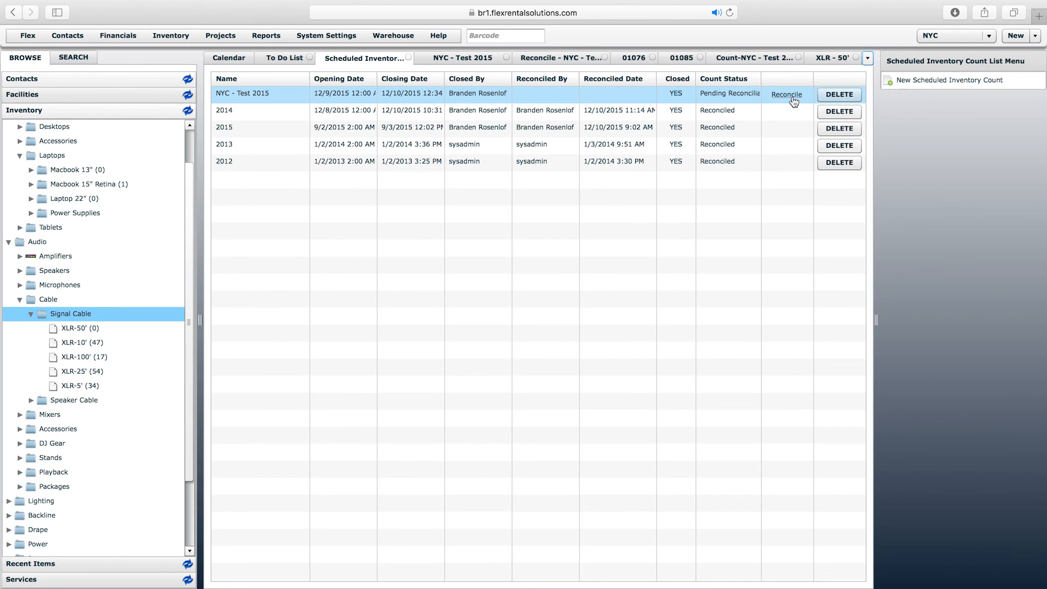
# Open the reconciliation of NYC - Test 2015 and review the item quantities through to the Staging group
pyautogui.click(787, 95)
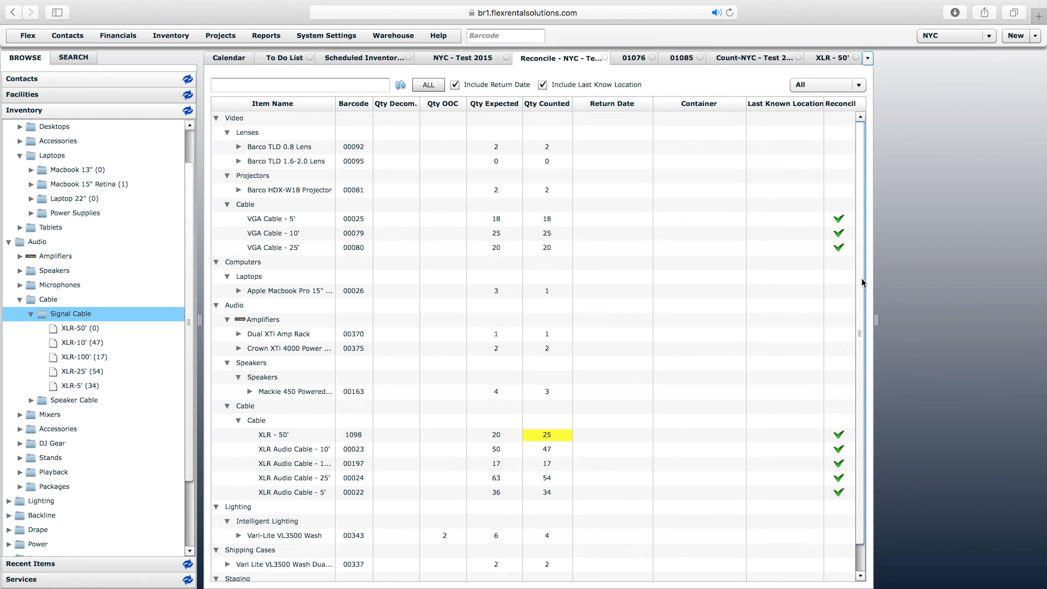
pyautogui.moveTo(862, 278); pyautogui.dragTo(867, 347)
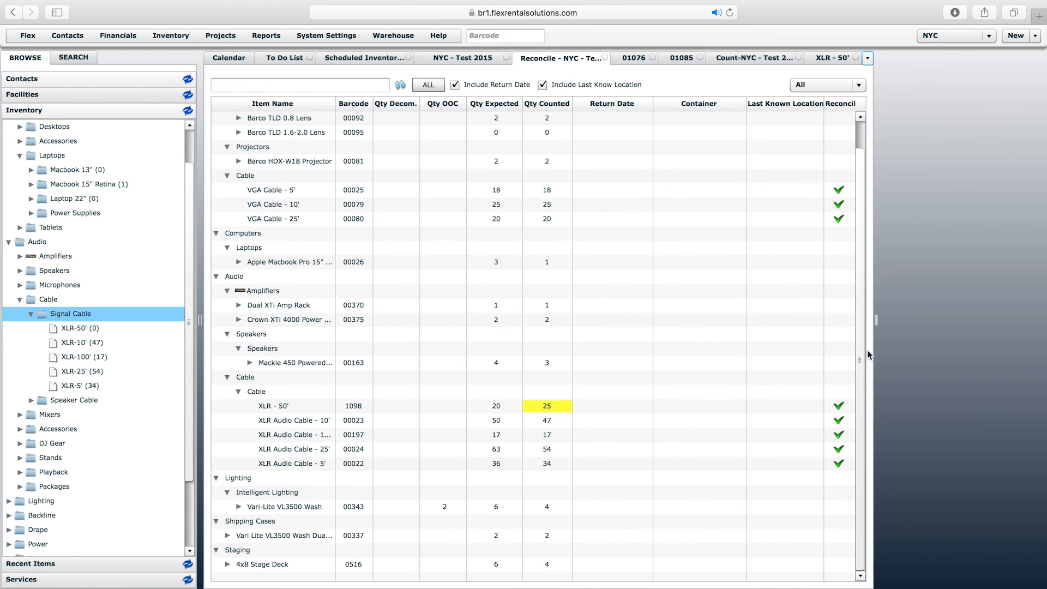
pyautogui.click(475, 59)
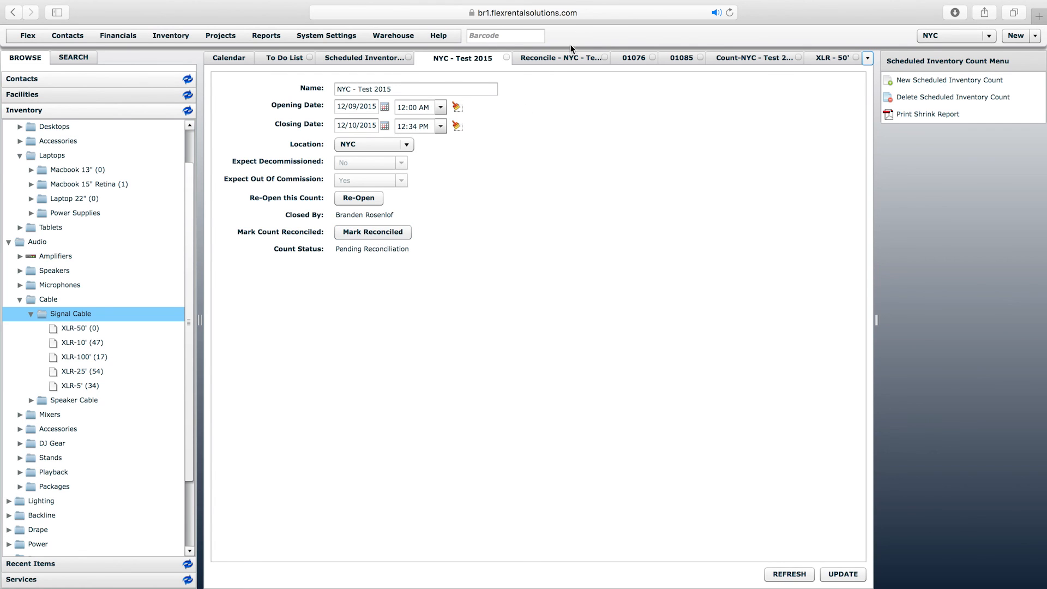
pyautogui.click(562, 58)
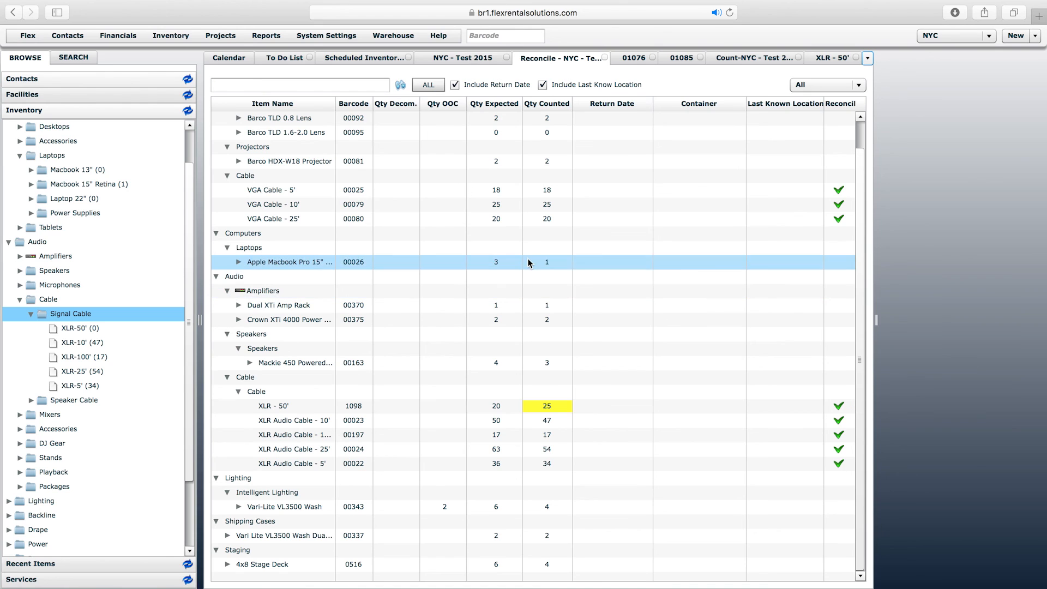
# Mark the reviewed NYC - Test 2015 count as reconciled and reload the scheduled inventory counts list
pyautogui.click(464, 55)
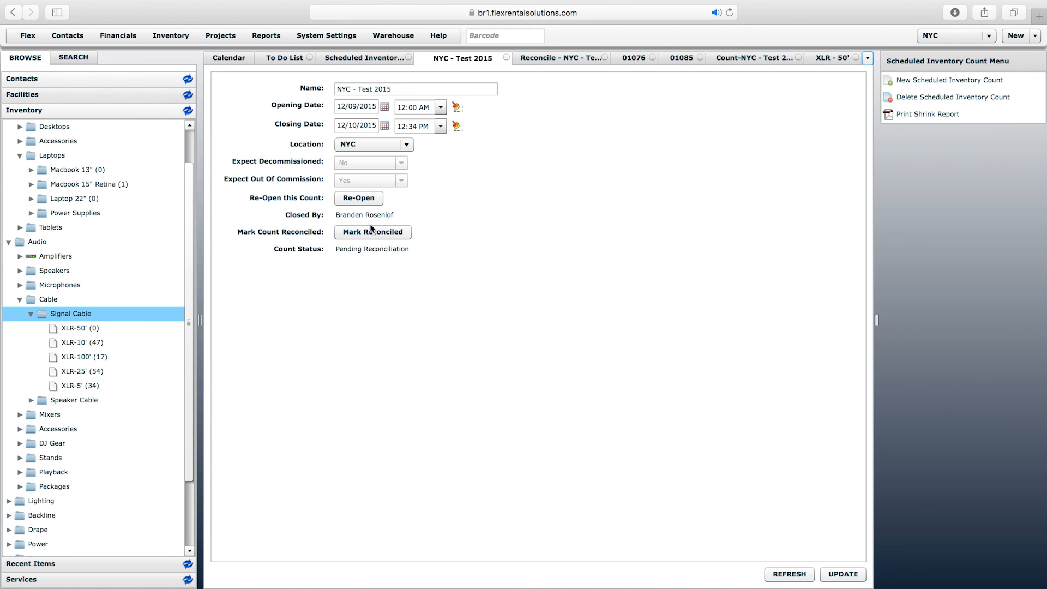
pyautogui.click(365, 234)
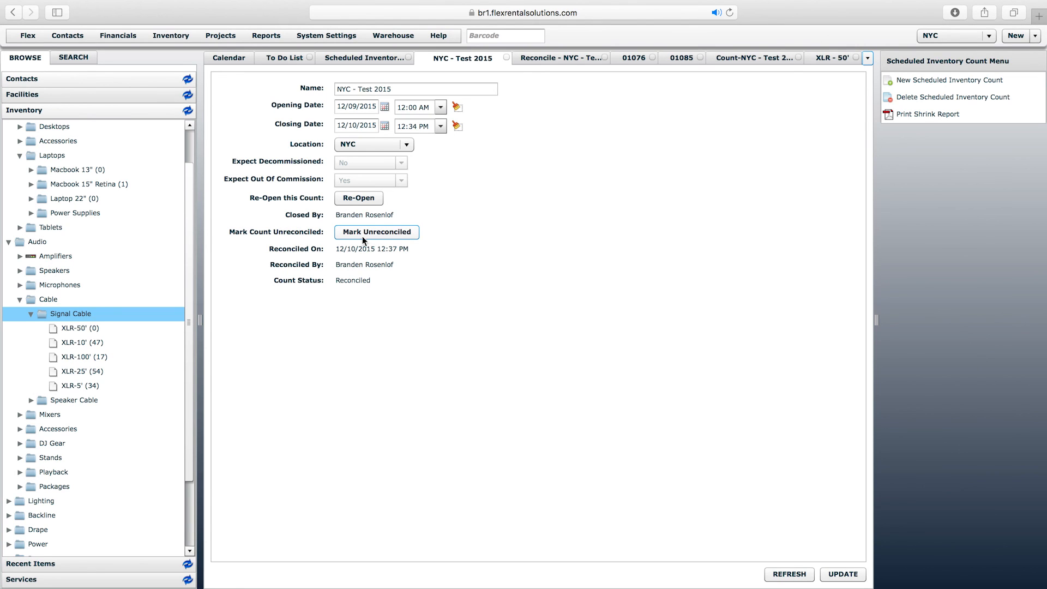
pyautogui.click(365, 58)
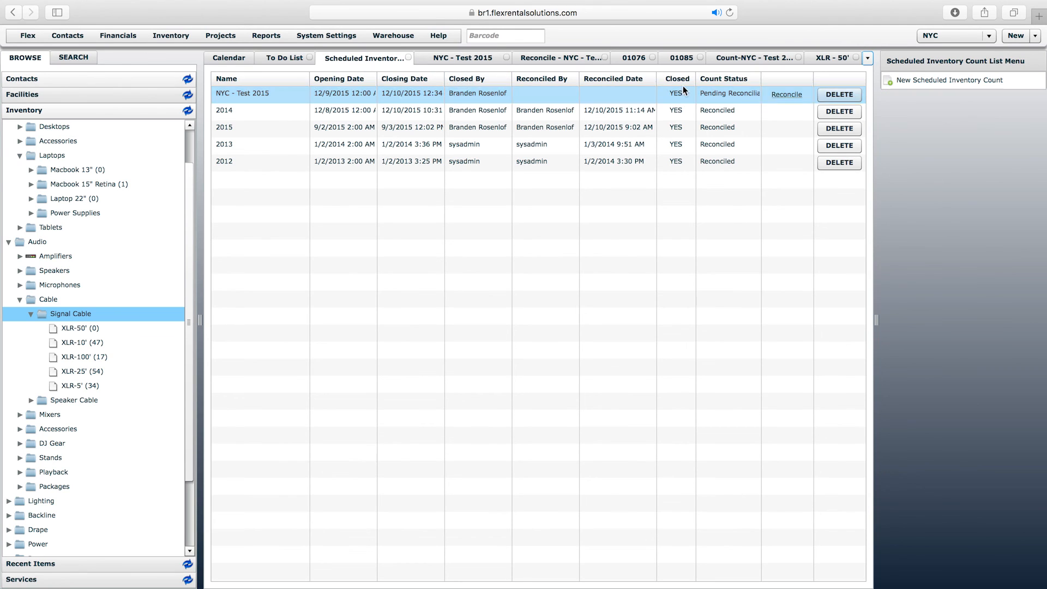
pyautogui.rightClick(382, 59)
pyautogui.click(409, 90)
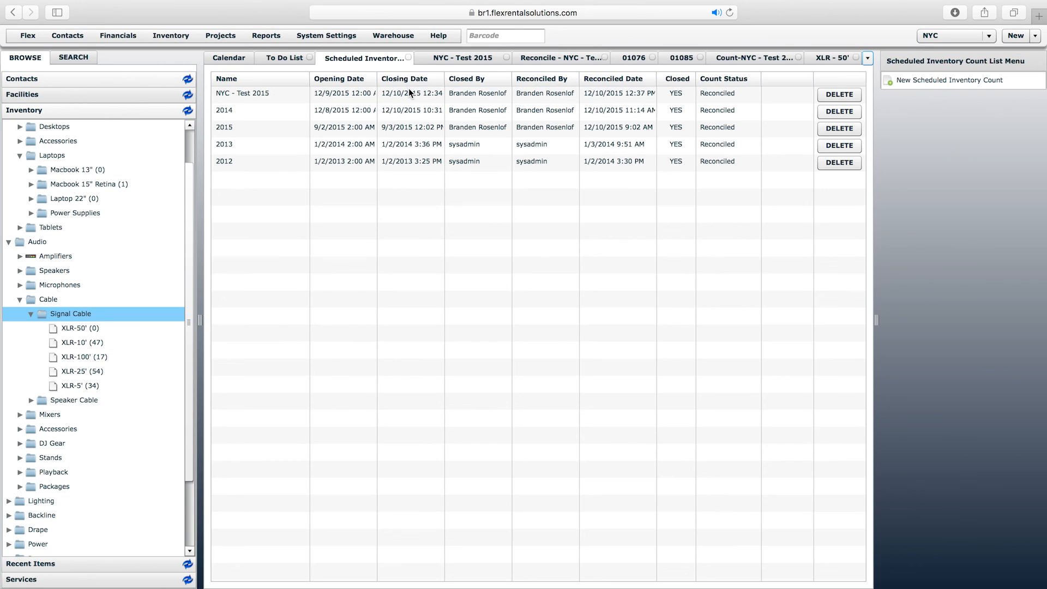